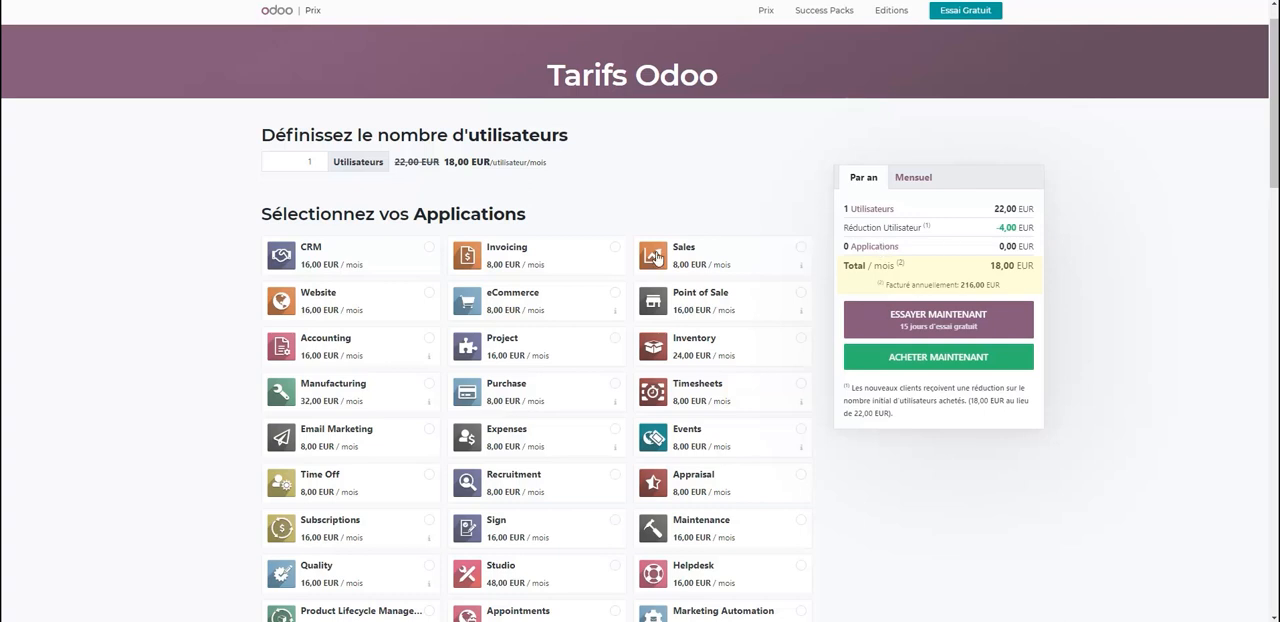
# Select the Point of Sale application on the Odoo pricing page and start the free plan.
pyautogui.click(777, 297)
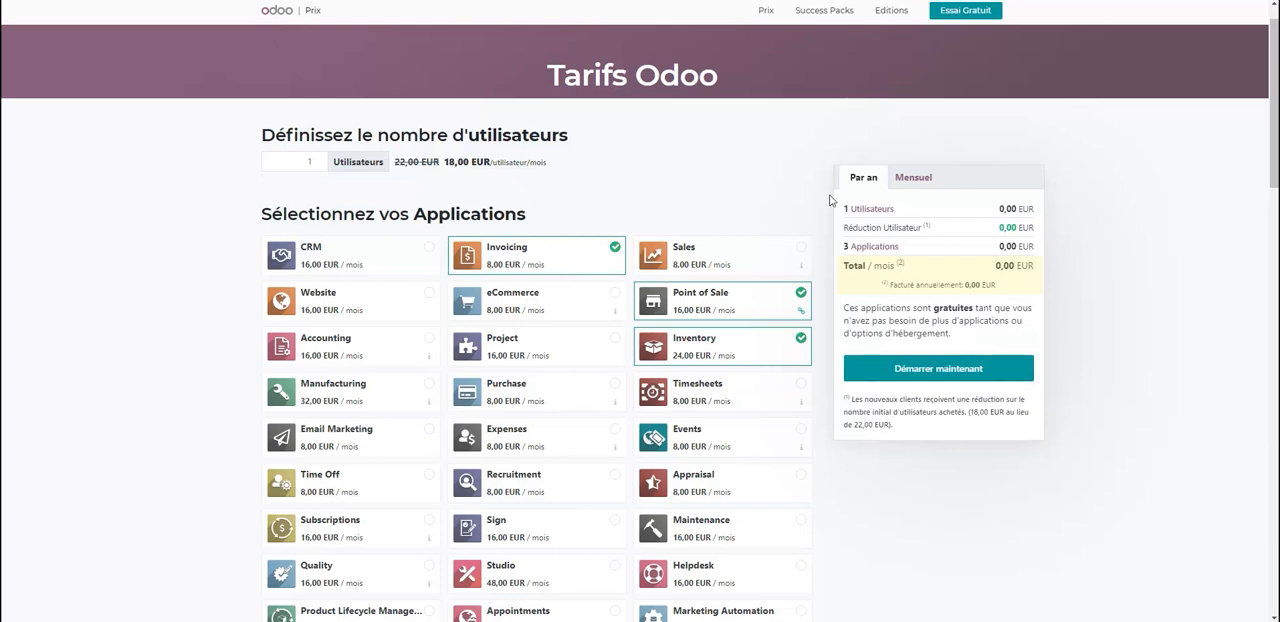
pyautogui.click(956, 374)
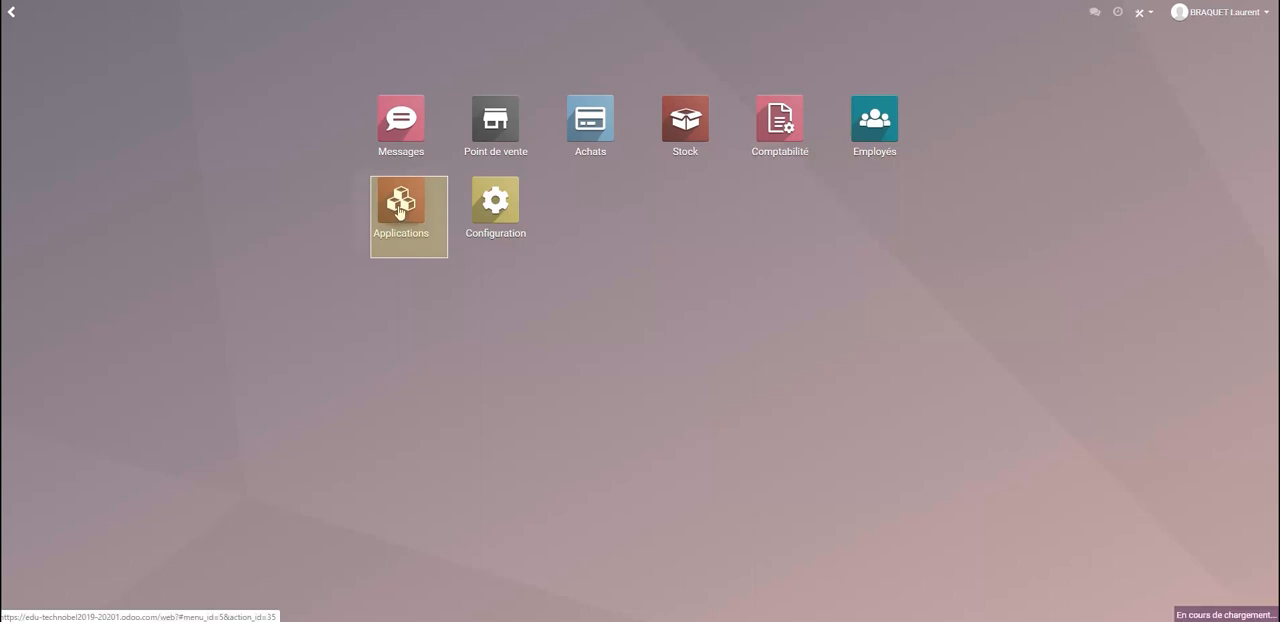
# Review which modules are installed in the Applications catalogue and return to the home screen.
pyautogui.click(399, 210)
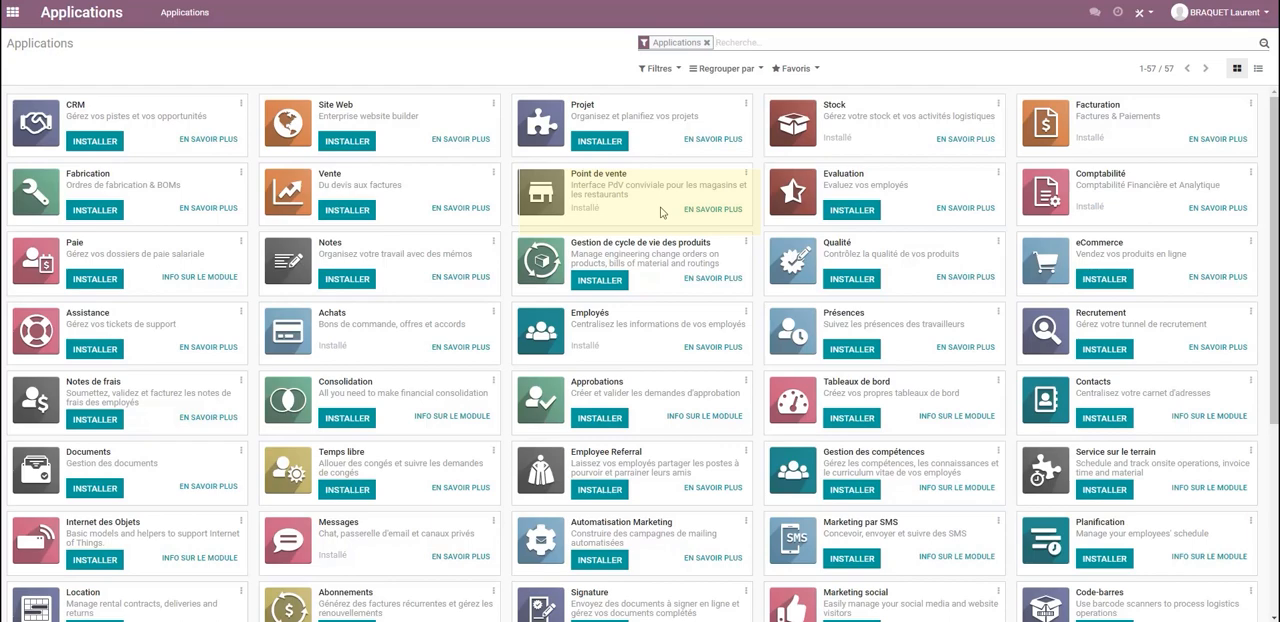
pyautogui.click(13, 12)
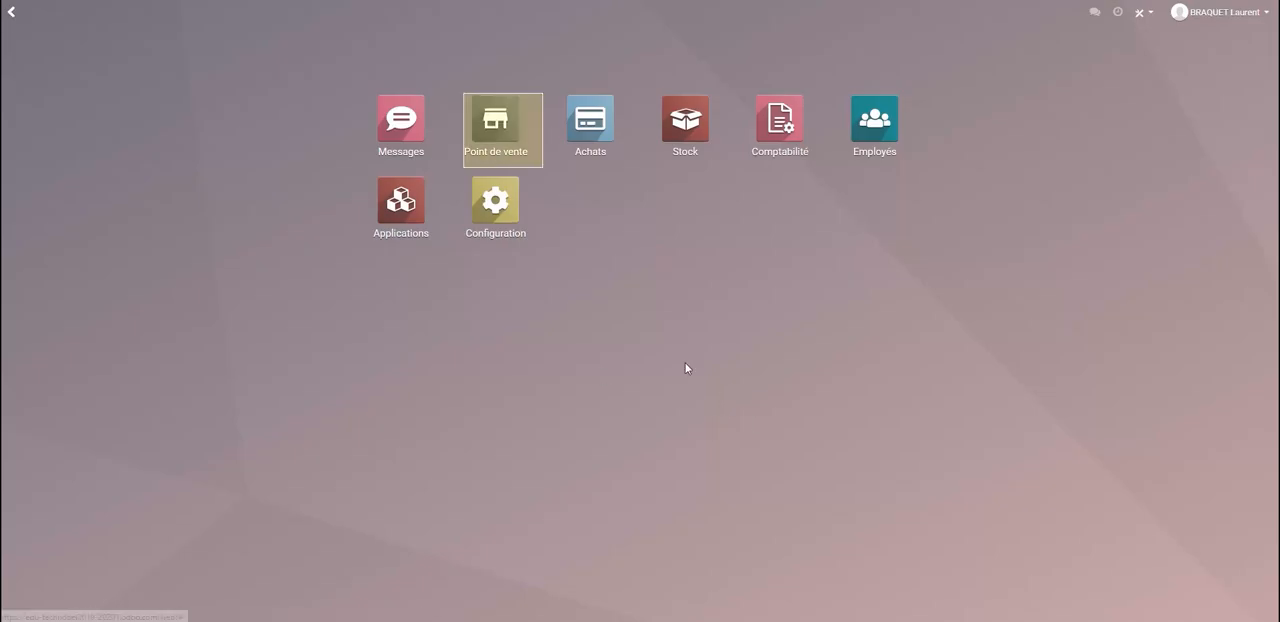
pyautogui.click(12, 12)
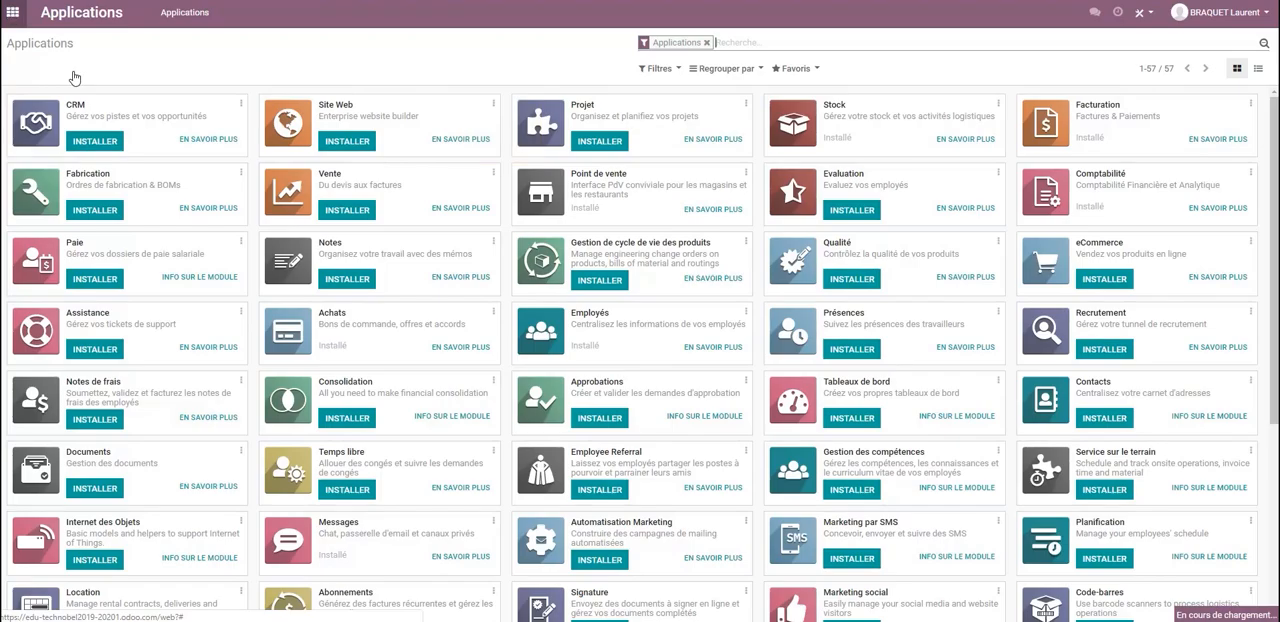
pyautogui.click(13, 13)
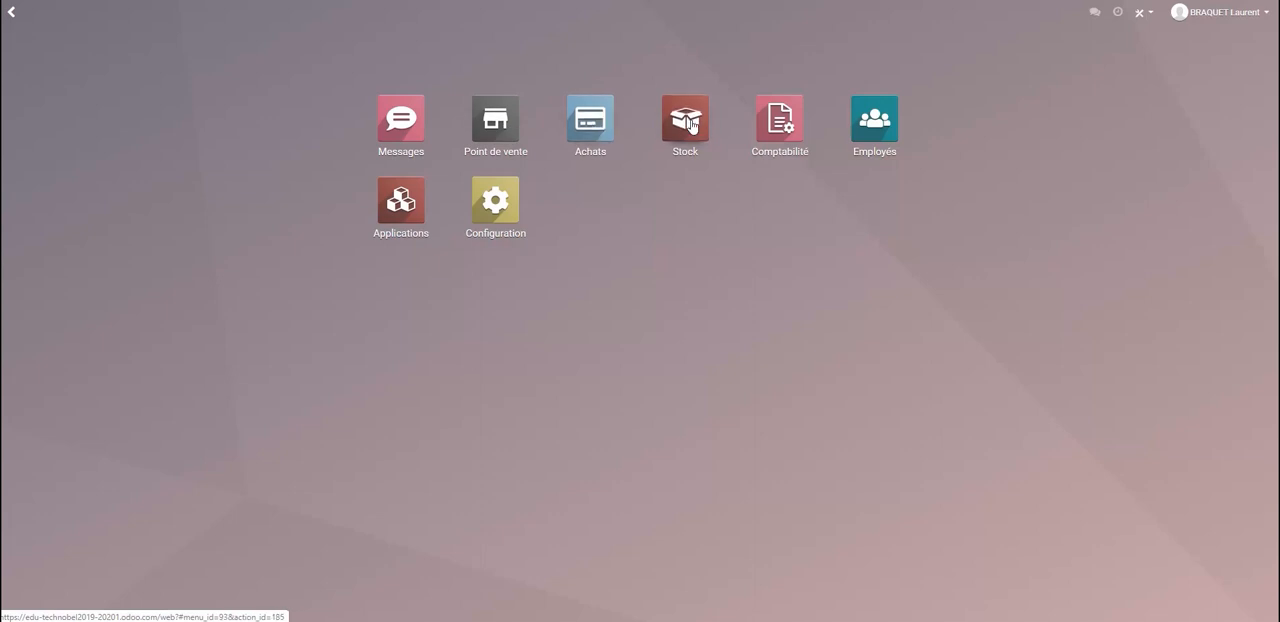
# Open the article Bananes 1kg in Stock, examine its point-of-sale settings and return to the article list.
pyautogui.click(690, 122)
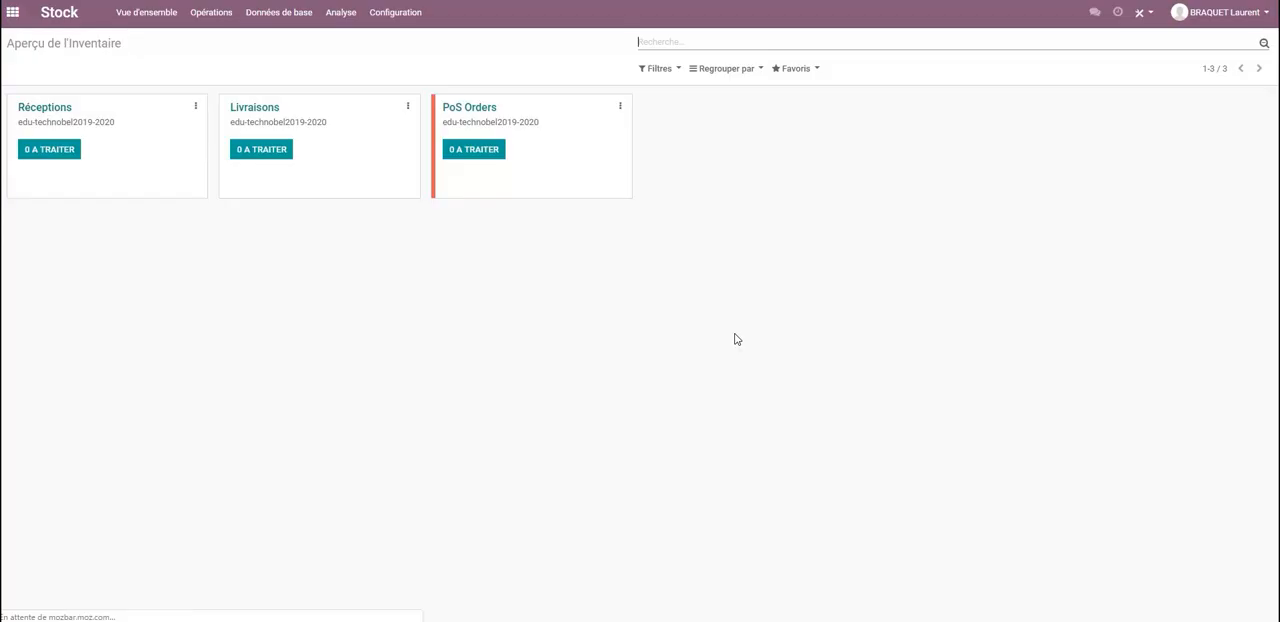
pyautogui.click(278, 12)
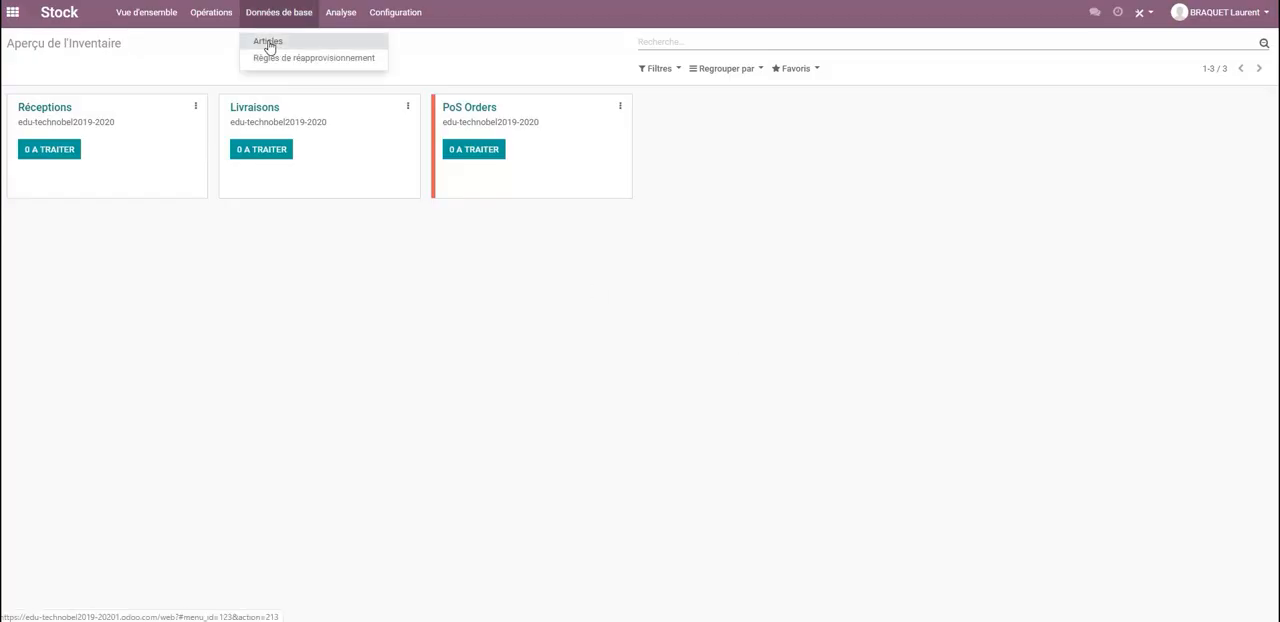
pyautogui.click(268, 44)
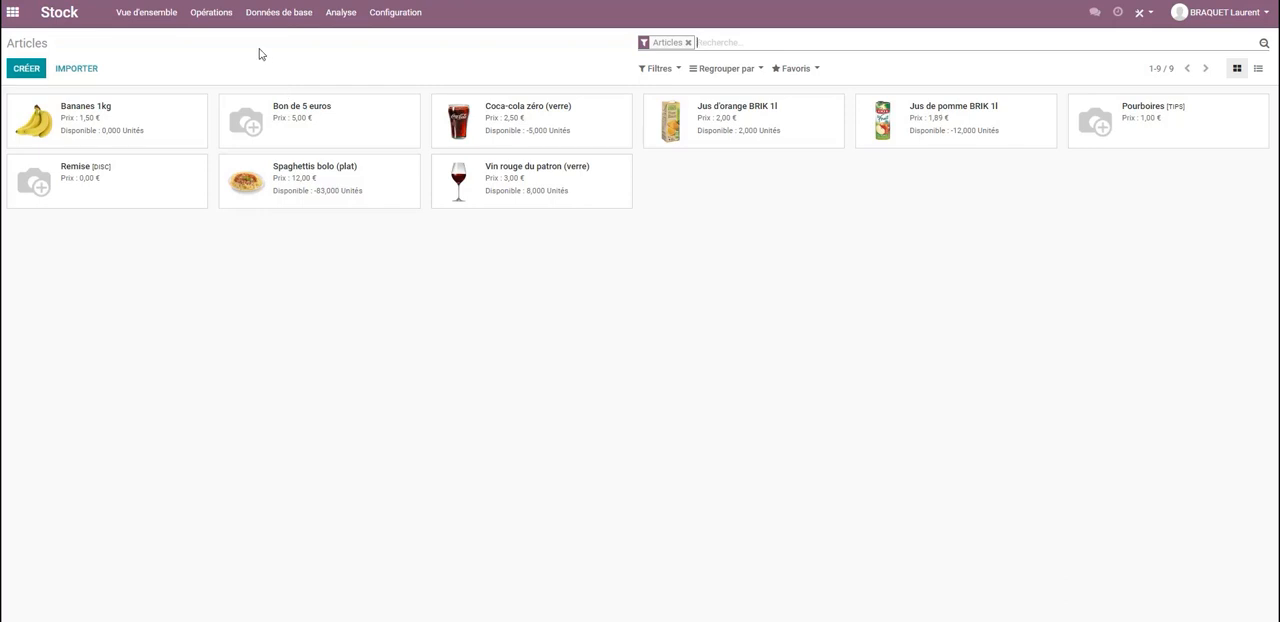
pyautogui.click(87, 122)
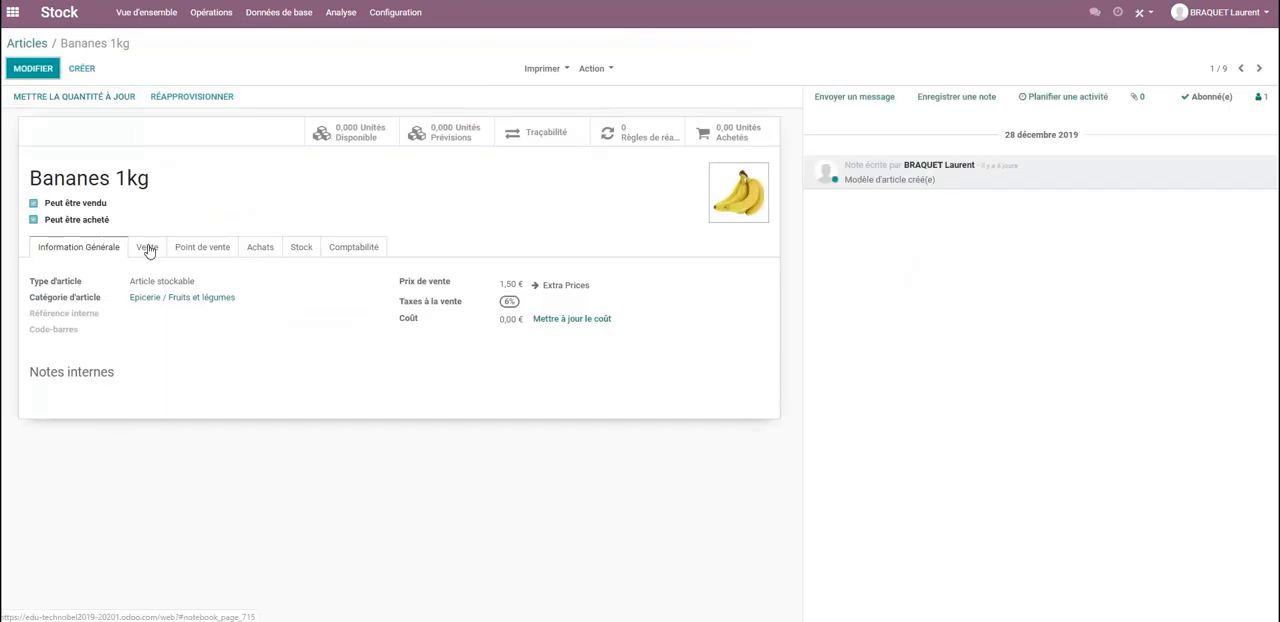
pyautogui.click(197, 250)
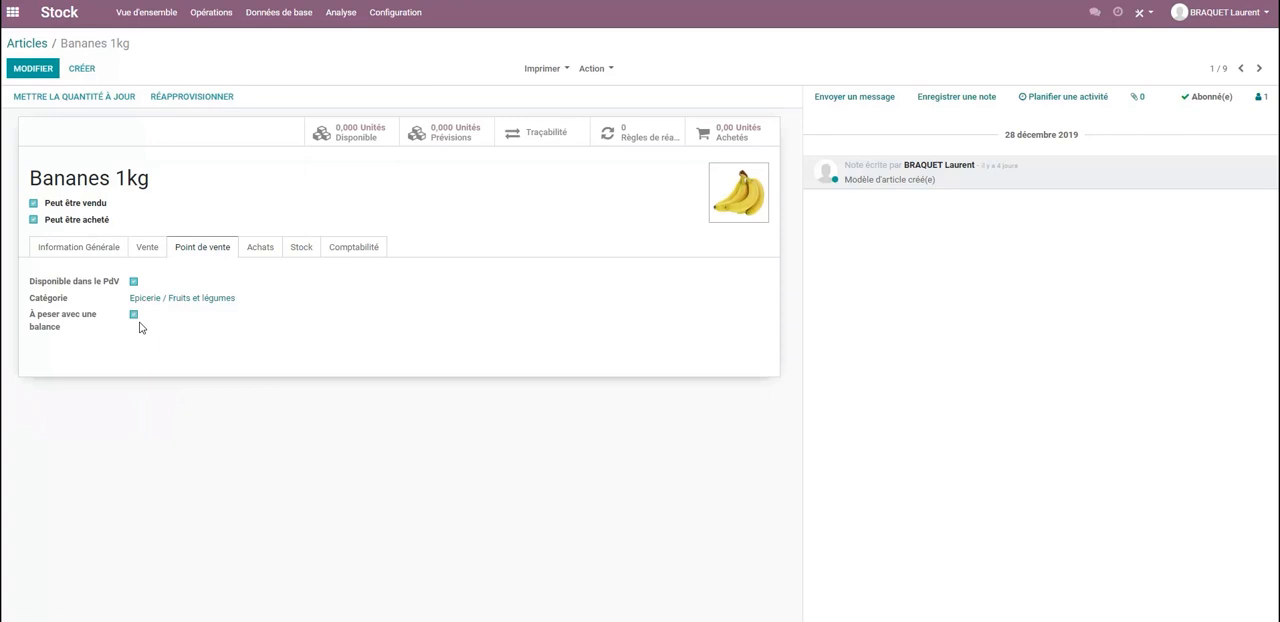
pyautogui.click(28, 43)
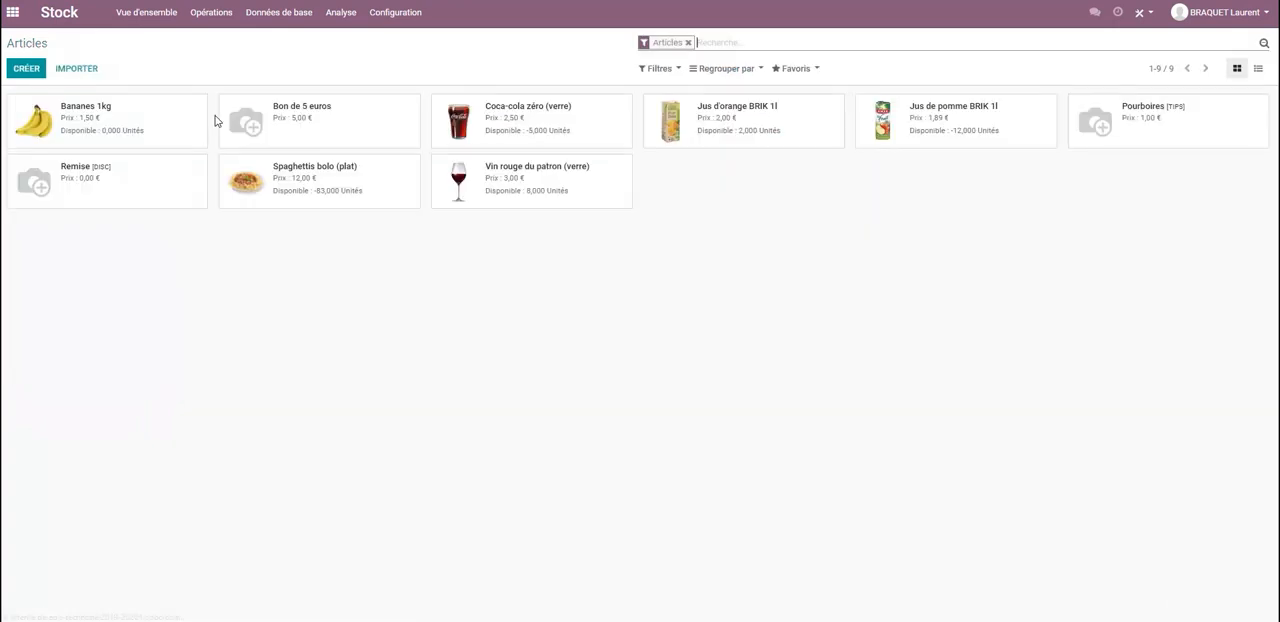
# Start a new article, examine its point-of-sale availability option and leave the form without saving.
pyautogui.click(22, 69)
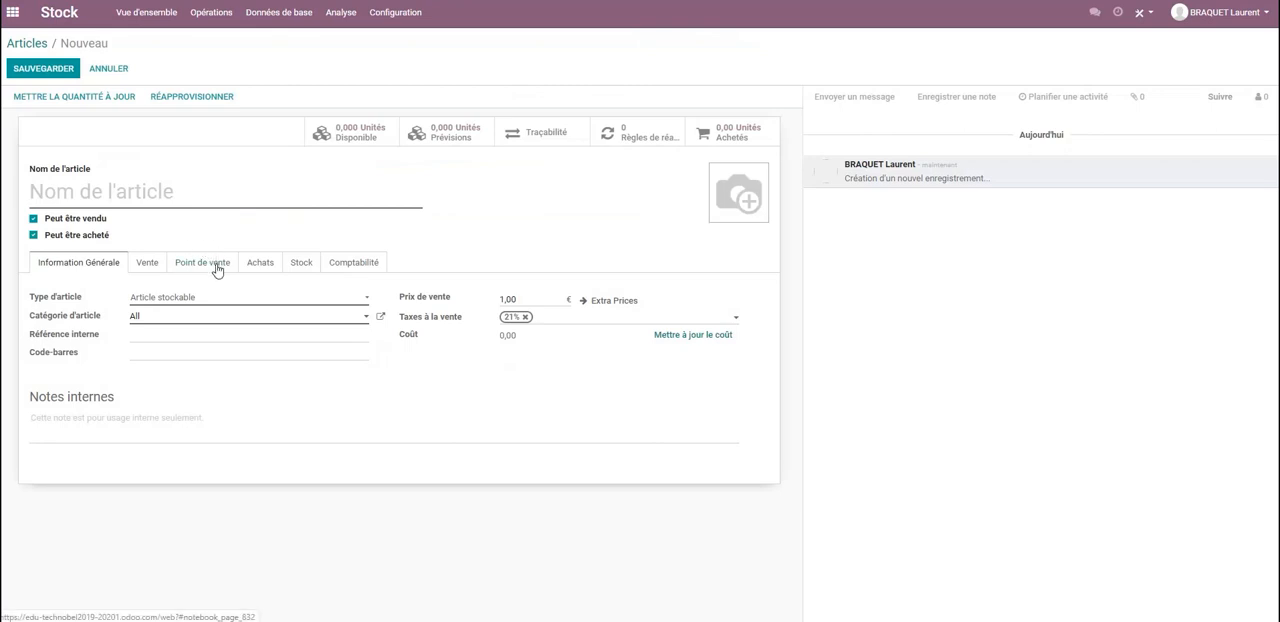
pyautogui.click(208, 266)
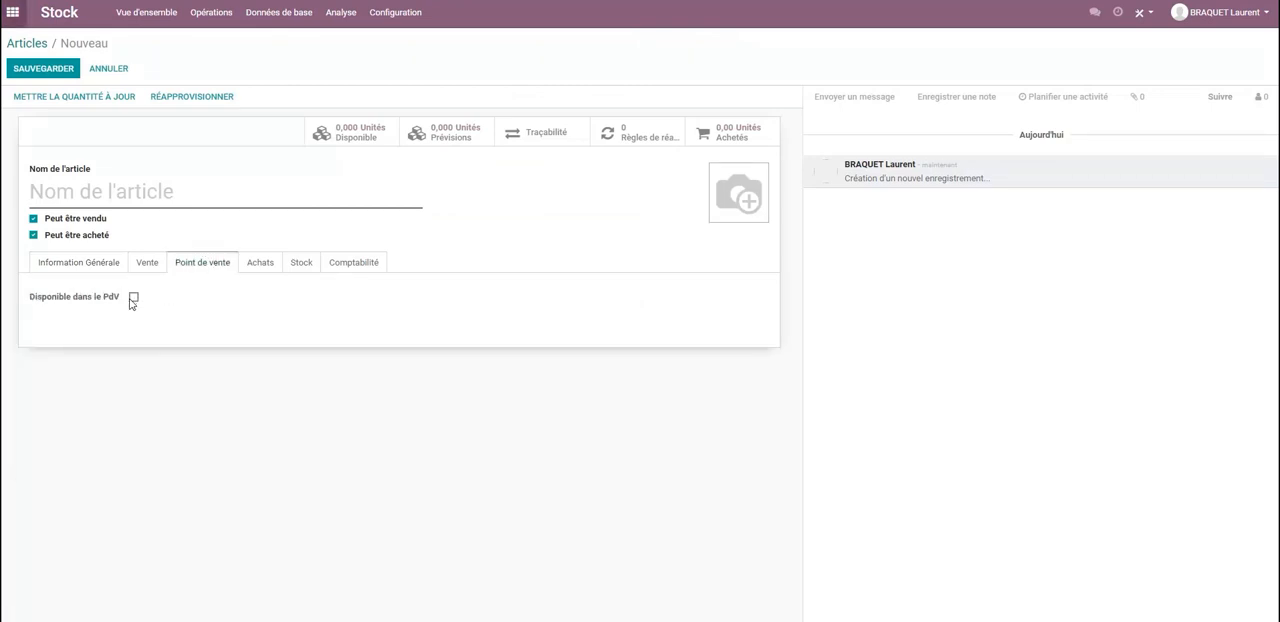
pyautogui.click(18, 43)
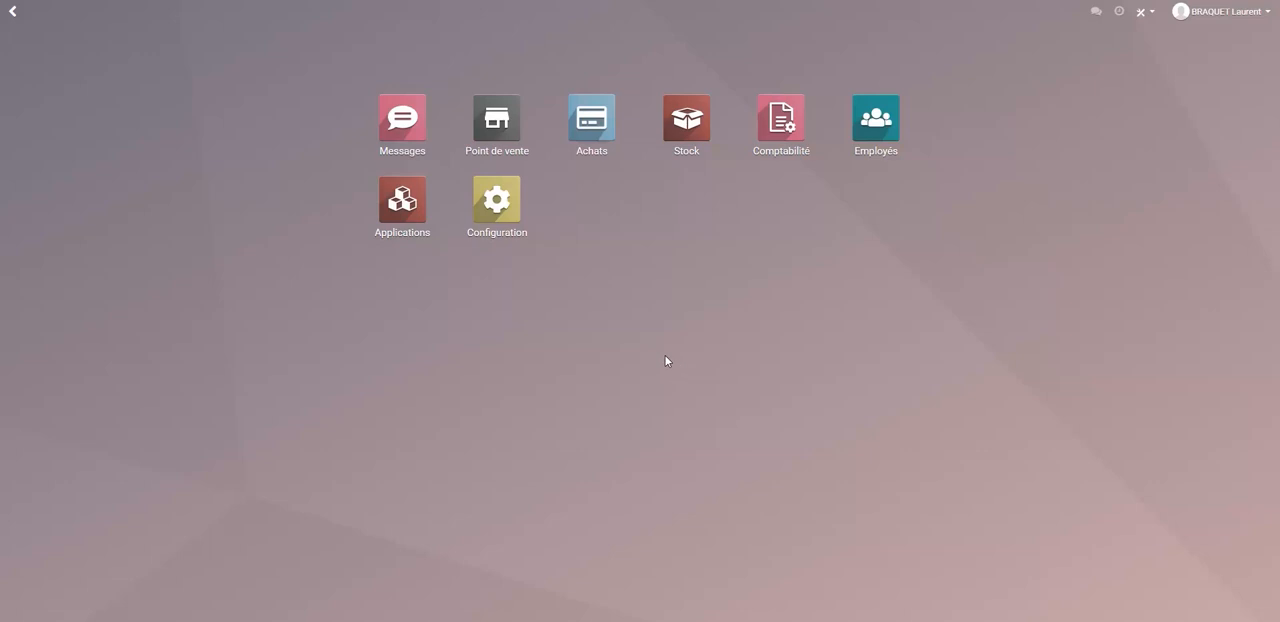
# Create a new point of sale named Formation in the Point de vente configuration.
pyautogui.click(500, 127)
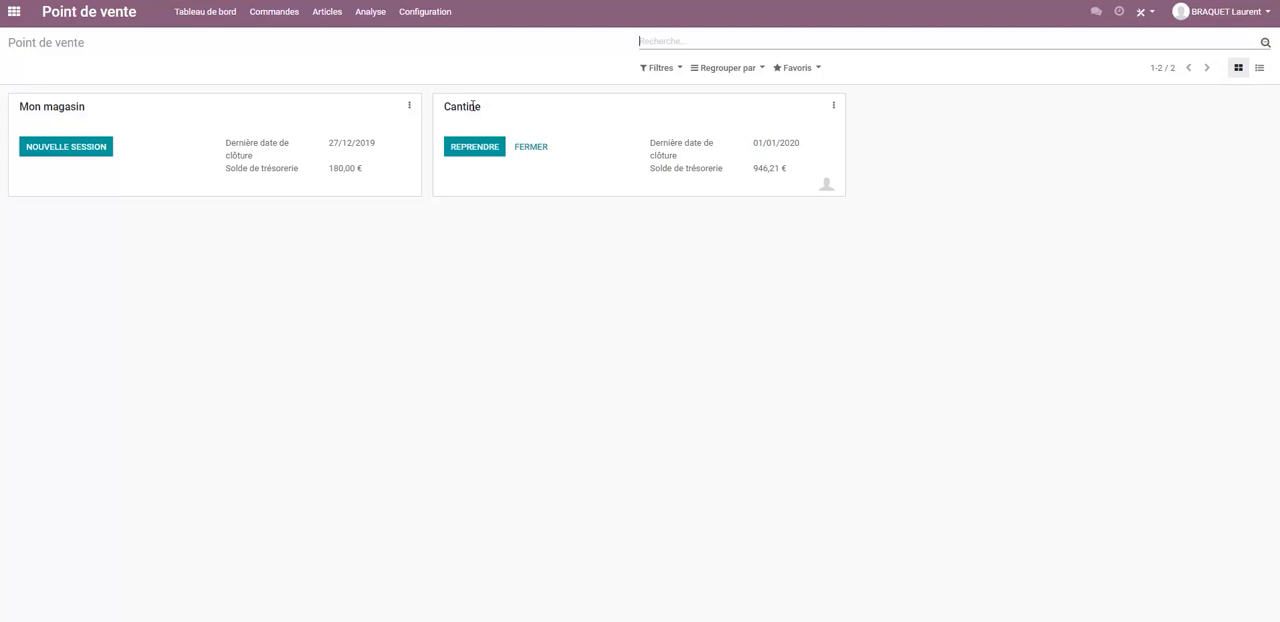
pyautogui.click(426, 15)
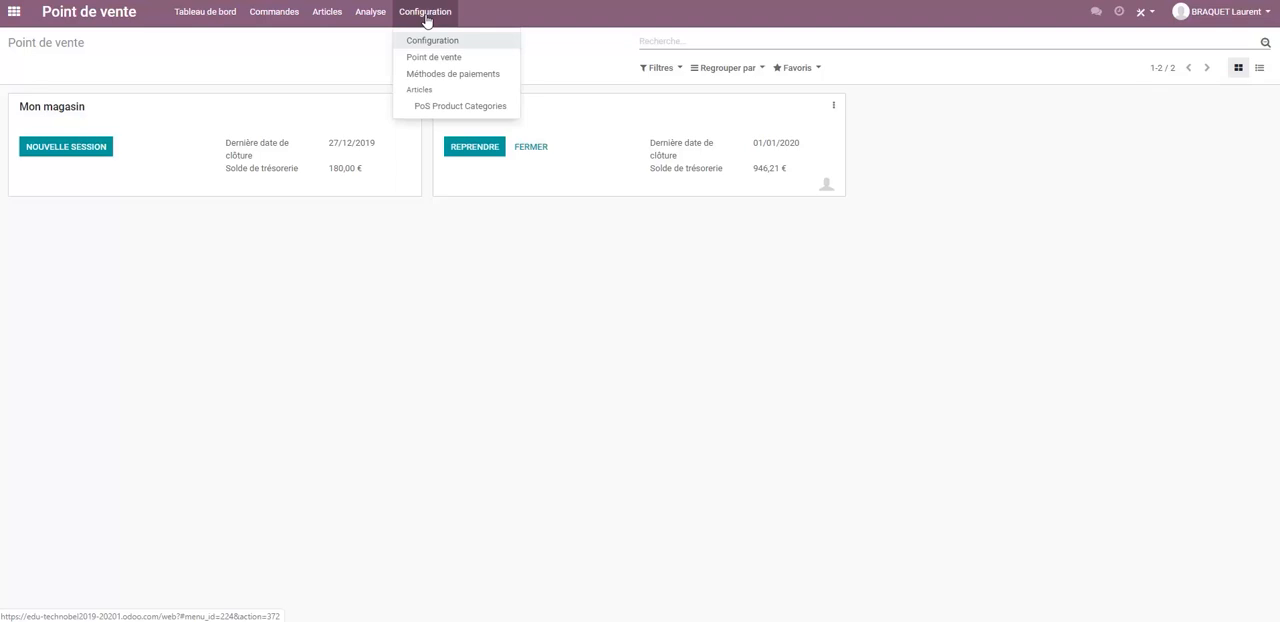
pyautogui.click(432, 62)
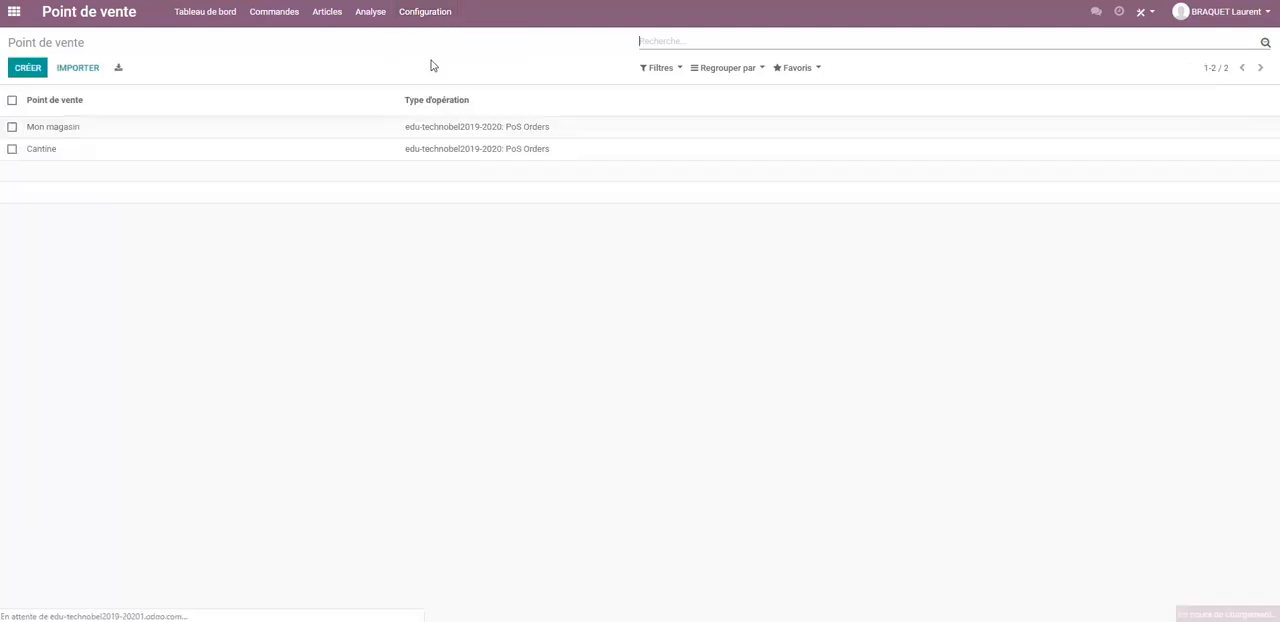
pyautogui.click(28, 70)
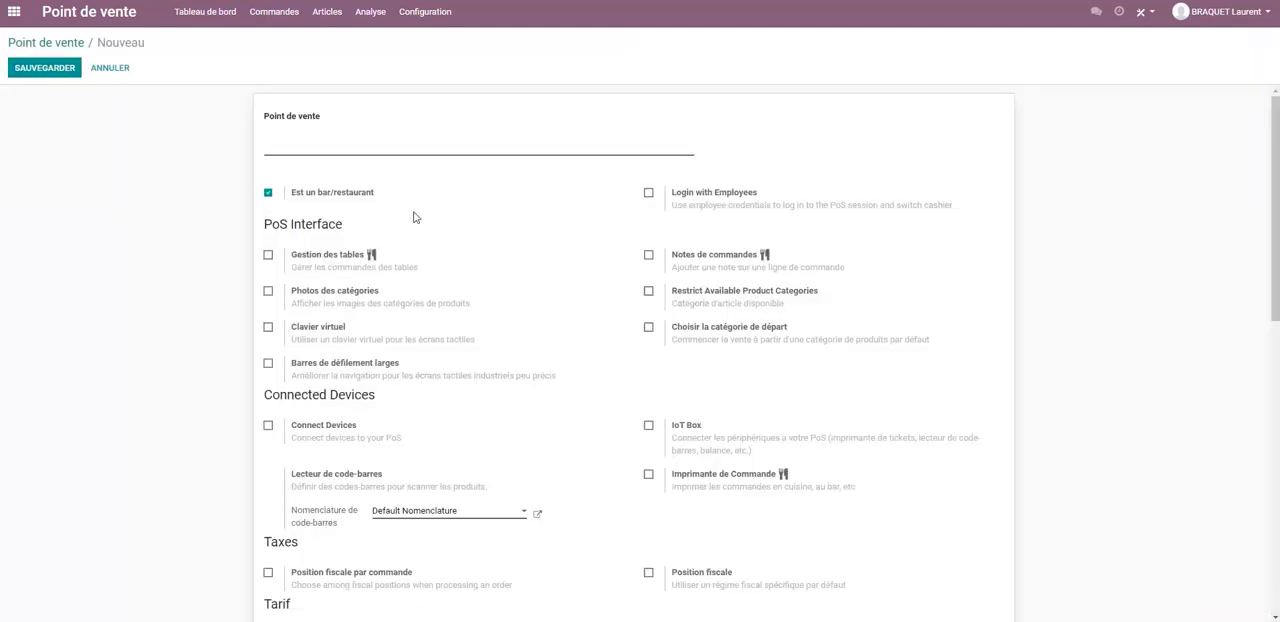
pyautogui.write('Formation')
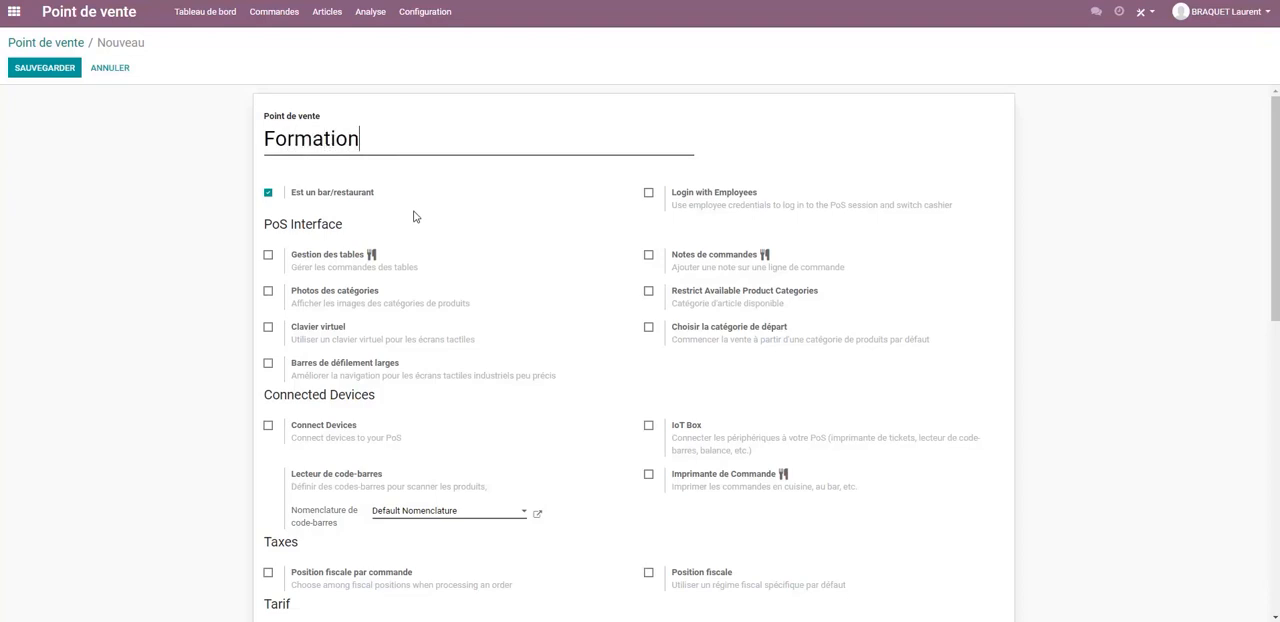
# Turn off the bar/restaurant option for the Formation point of sale, review its other settings and save it.
pyautogui.click(268, 194)
pyautogui.scroll(-1, 449, 200)
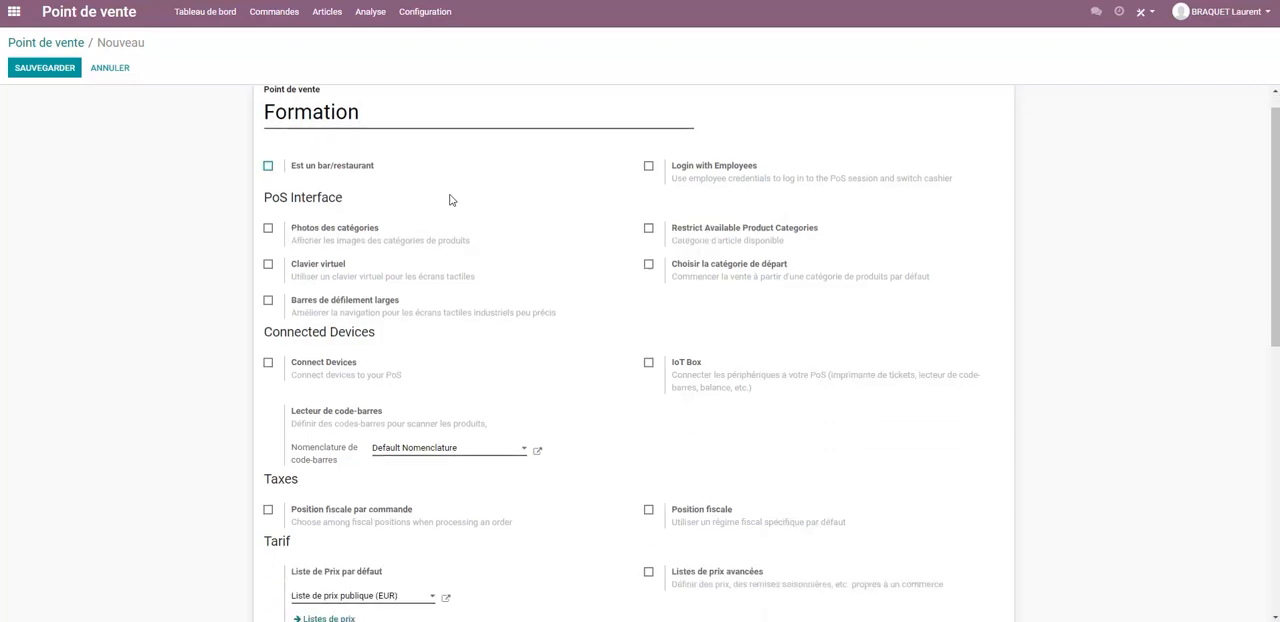
pyautogui.scroll(-1, 463, 197)
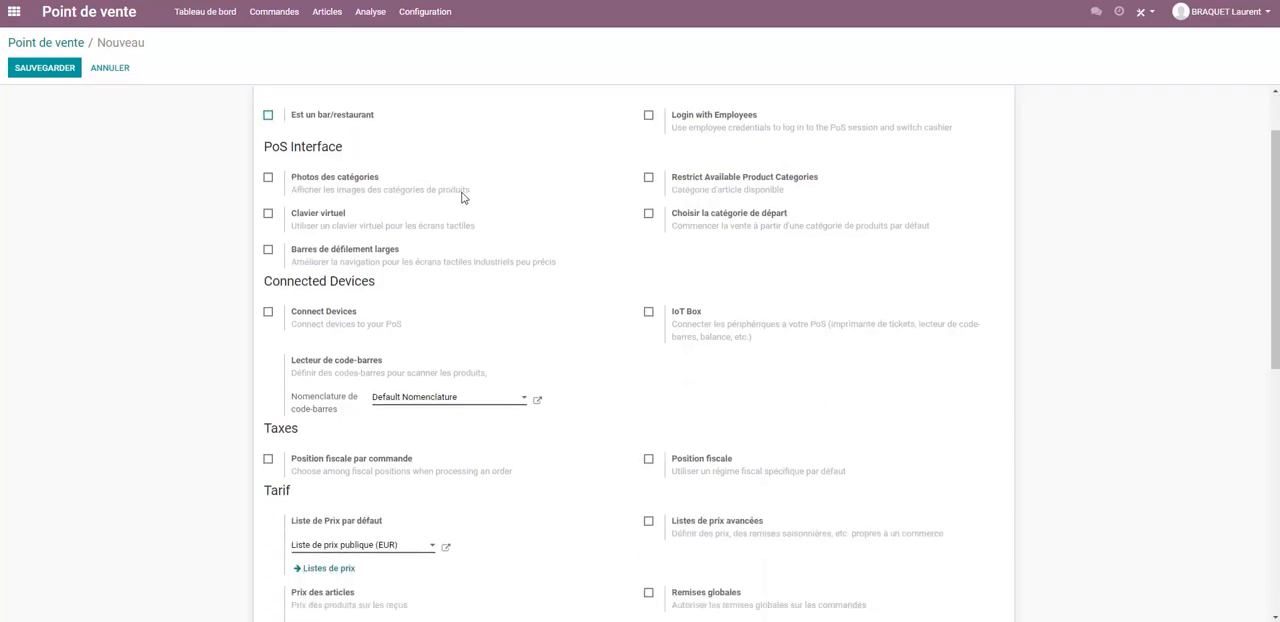
pyautogui.scroll(-1, 463, 197)
pyautogui.scroll(3, 466, 197)
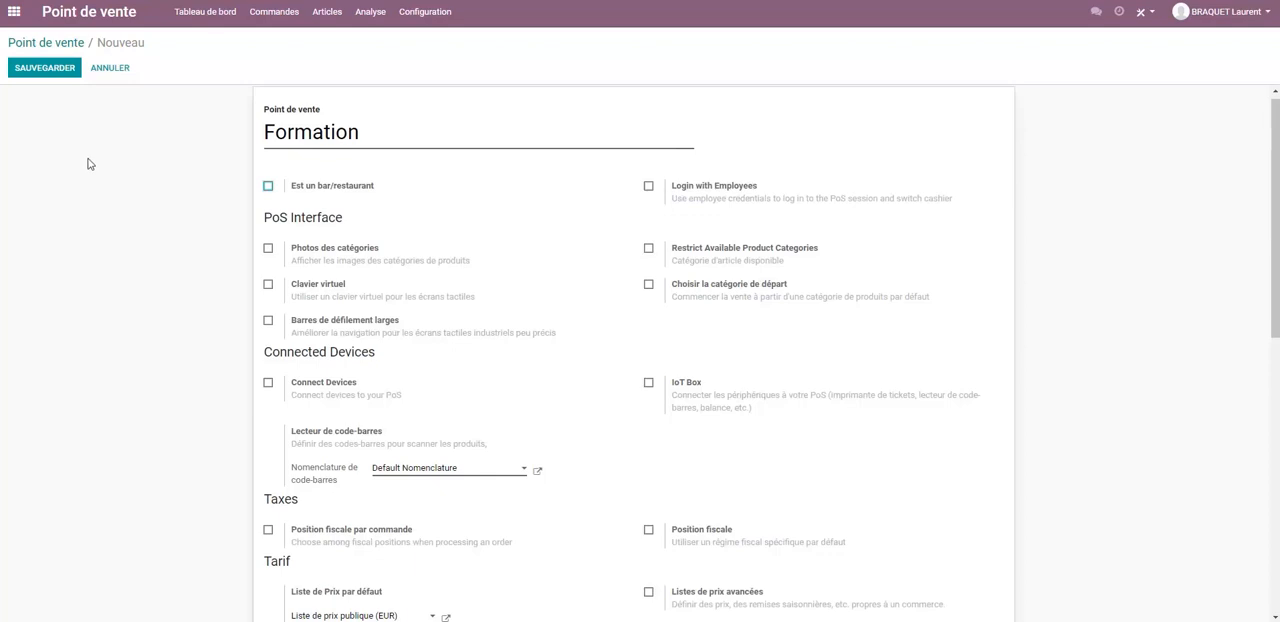
pyautogui.scroll(-2, 88, 163)
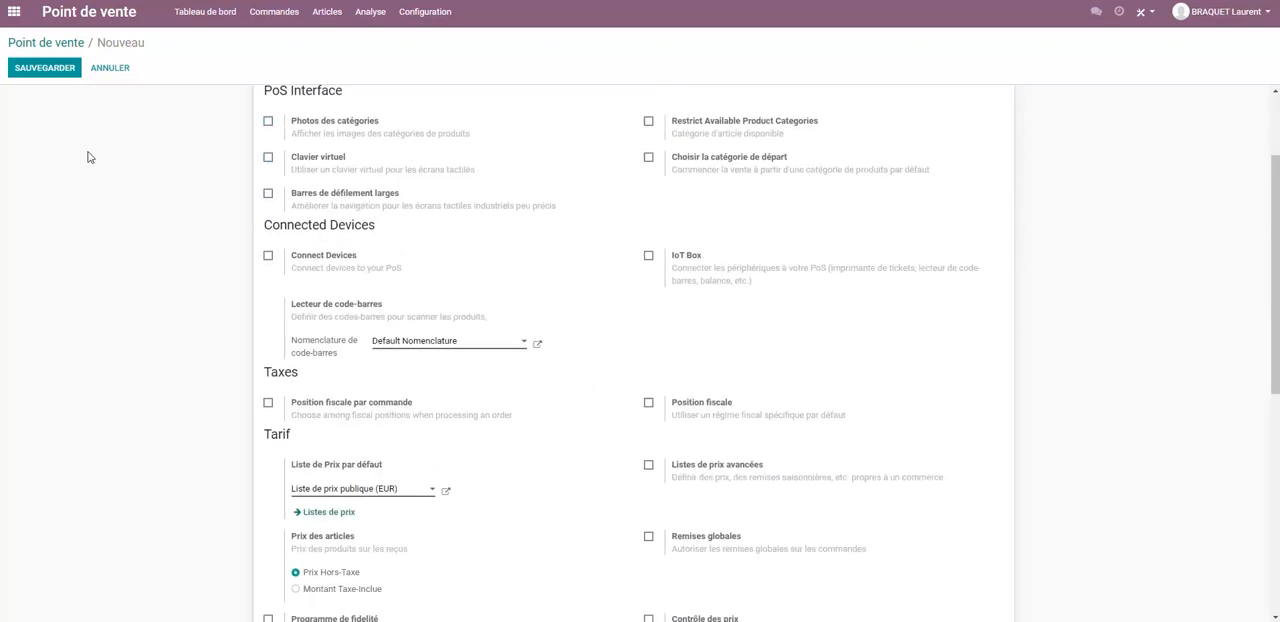
pyautogui.click(43, 69)
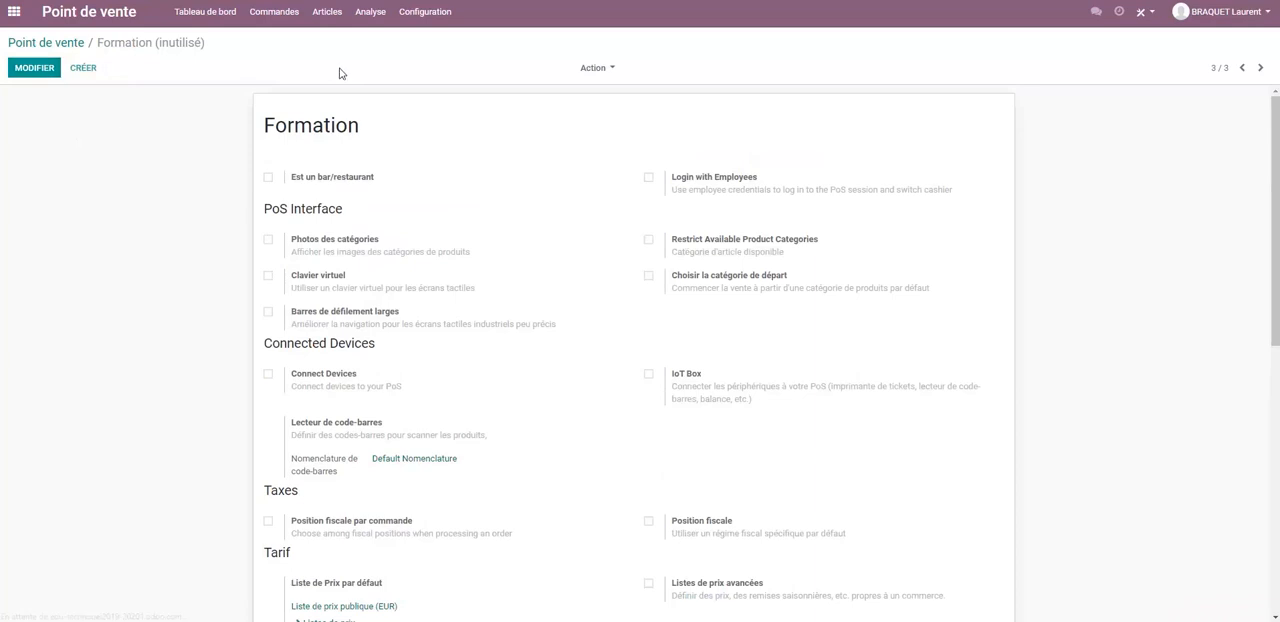
# Open the 21% sales tax in Comptabilité, examine its advanced options and return to the tax list.
pyautogui.click(14, 11)
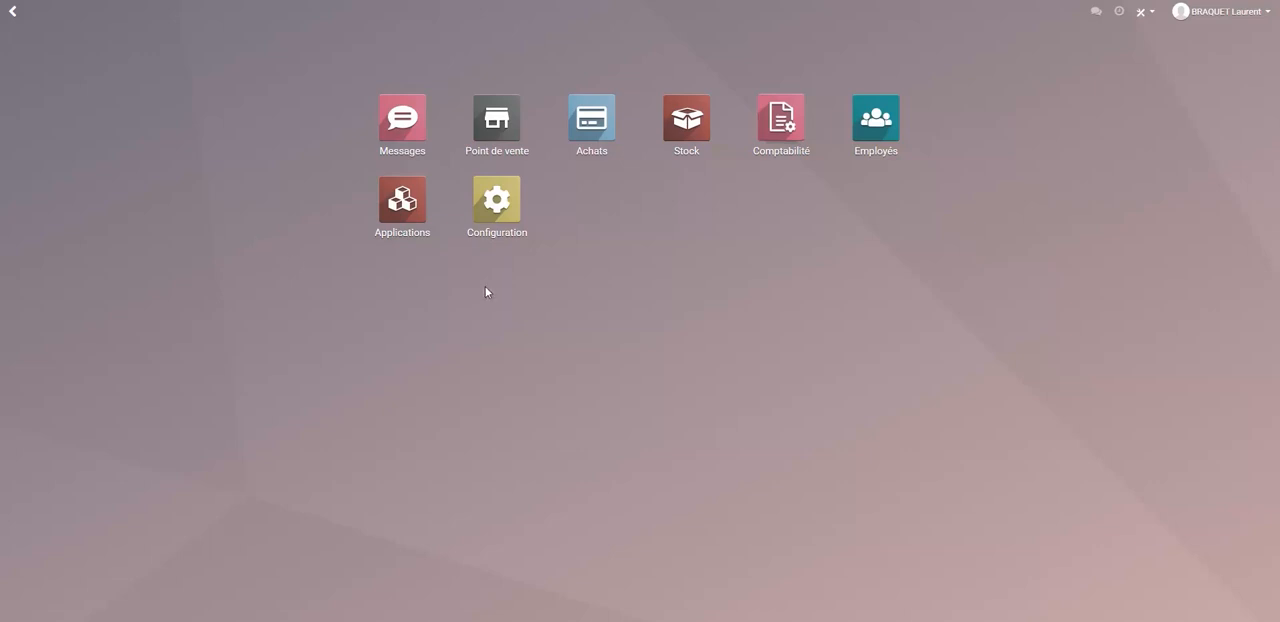
pyautogui.click(784, 124)
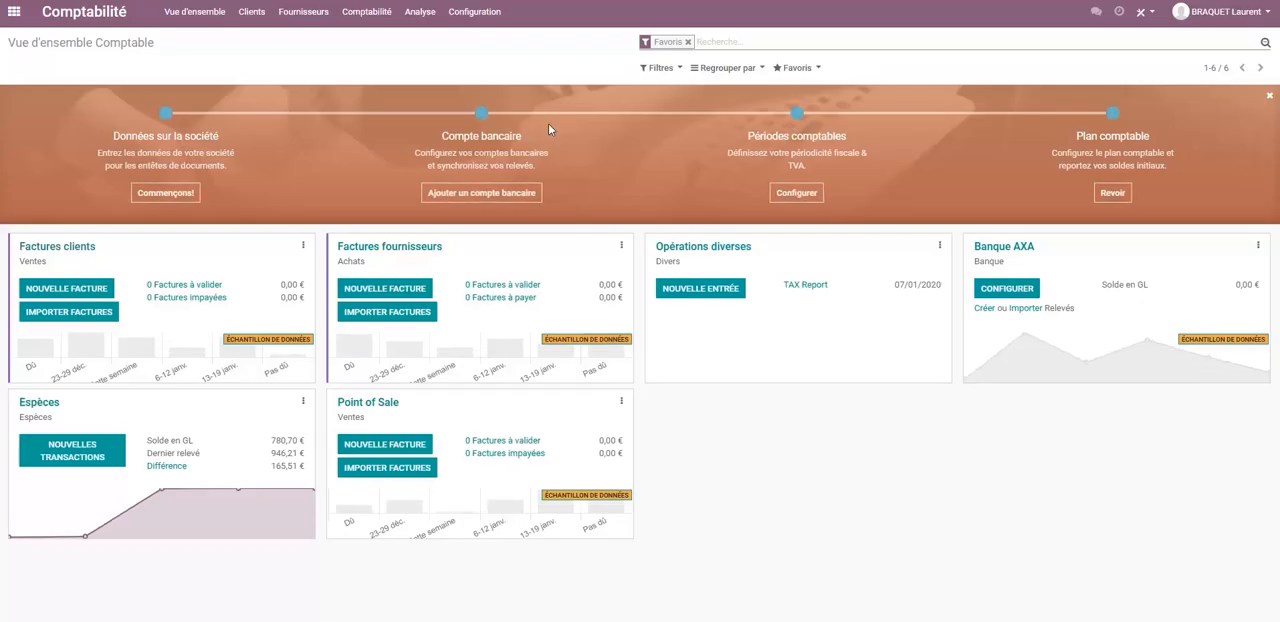
pyautogui.click(476, 14)
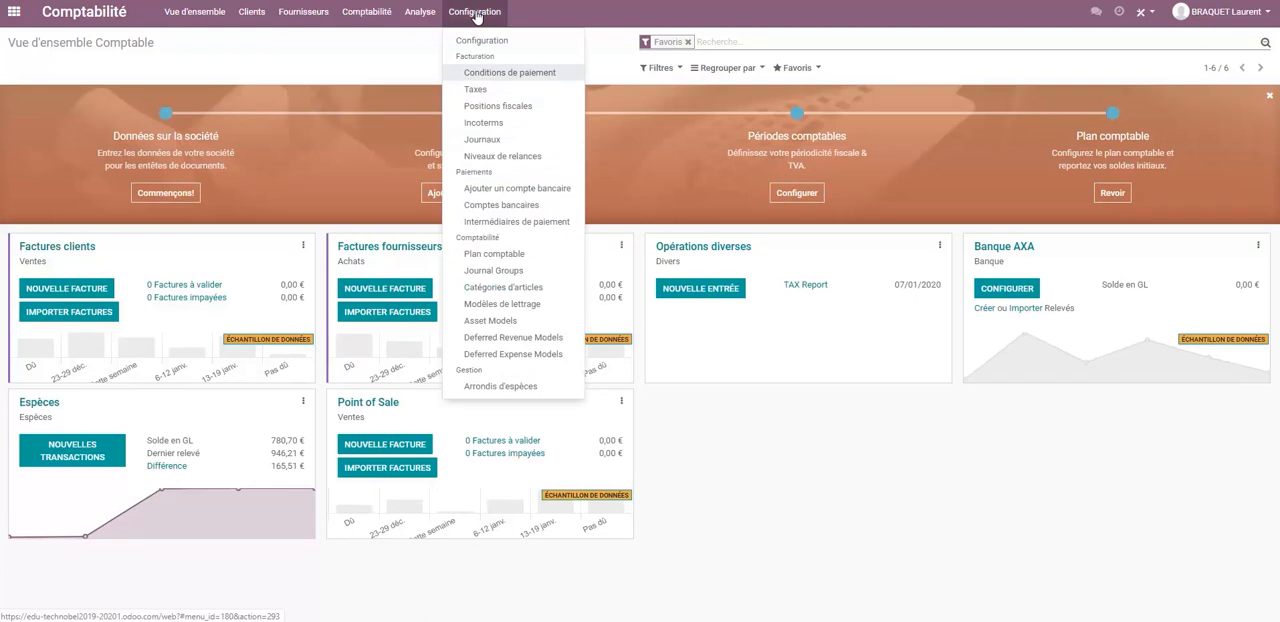
pyautogui.click(474, 90)
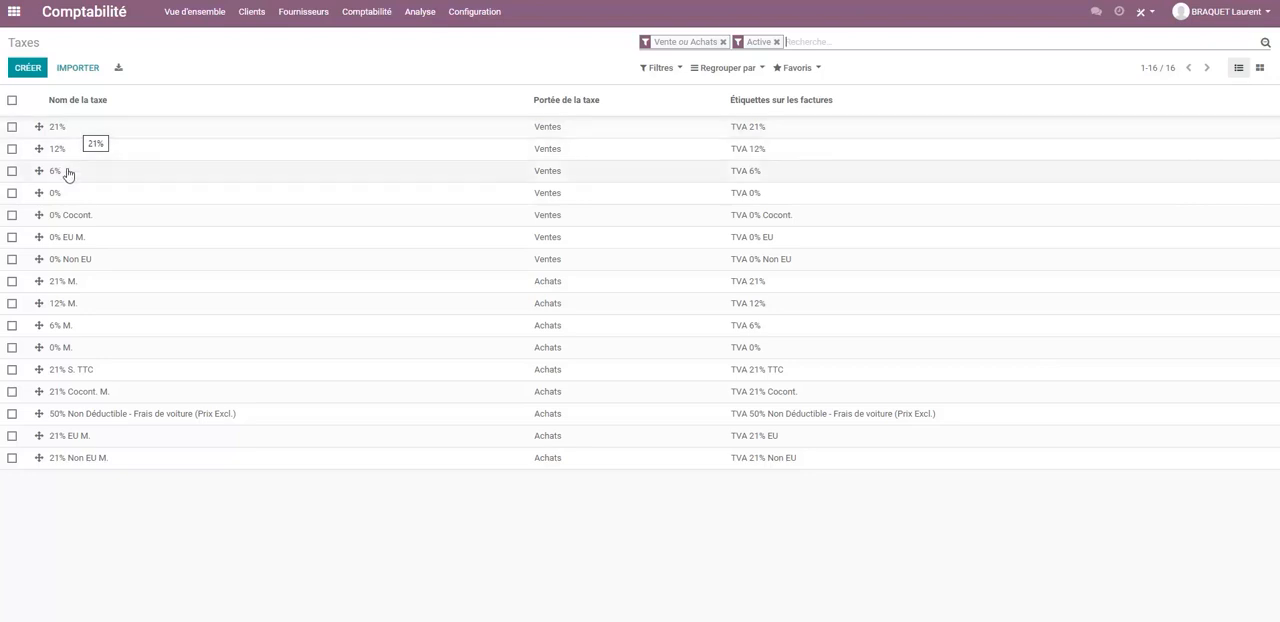
pyautogui.click(75, 128)
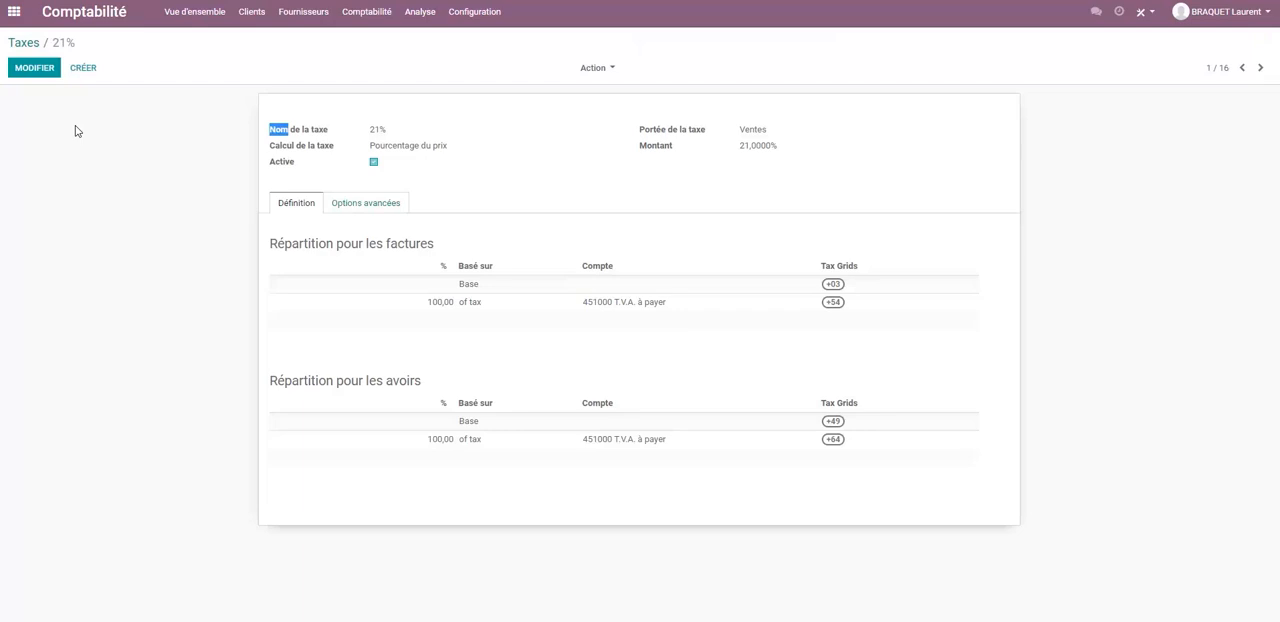
pyautogui.click(358, 204)
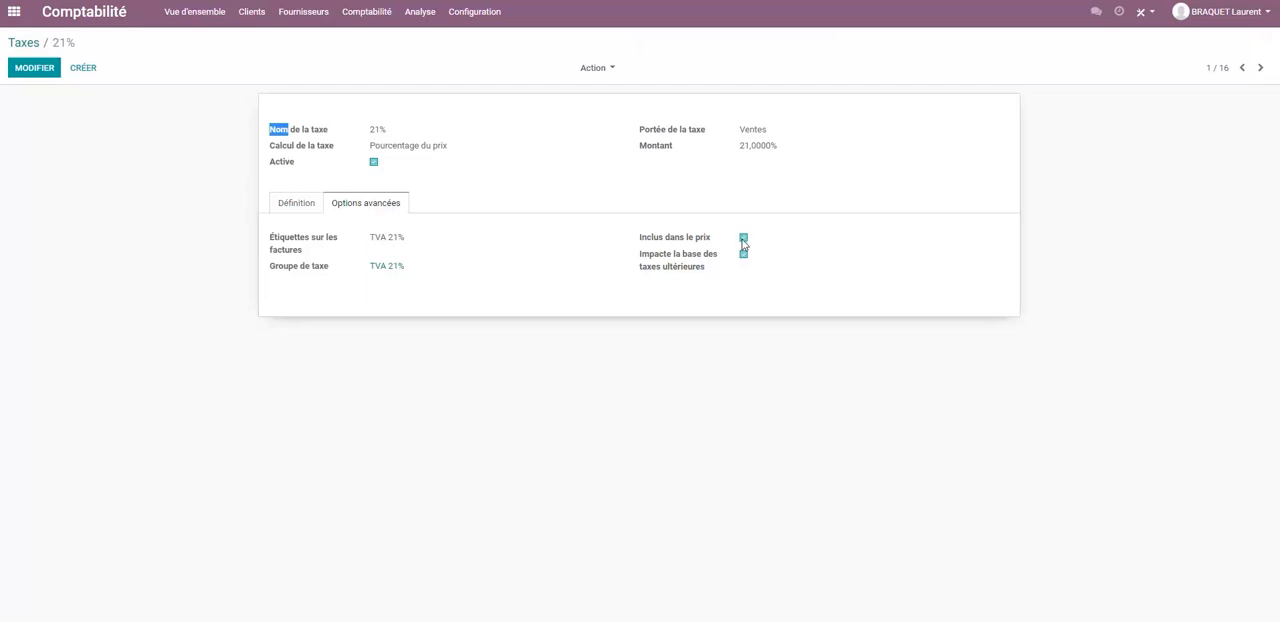
pyautogui.click(23, 46)
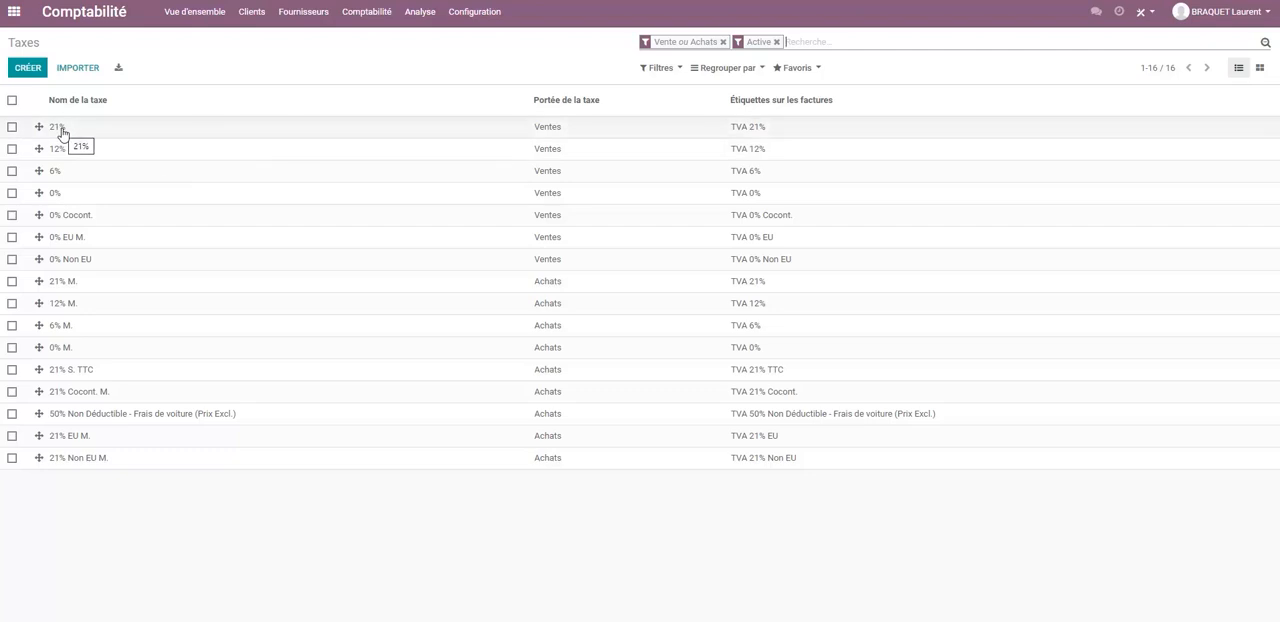
# Reopen the 21% sales tax and check whether it is set as included in the price.
pyautogui.click(474, 11)
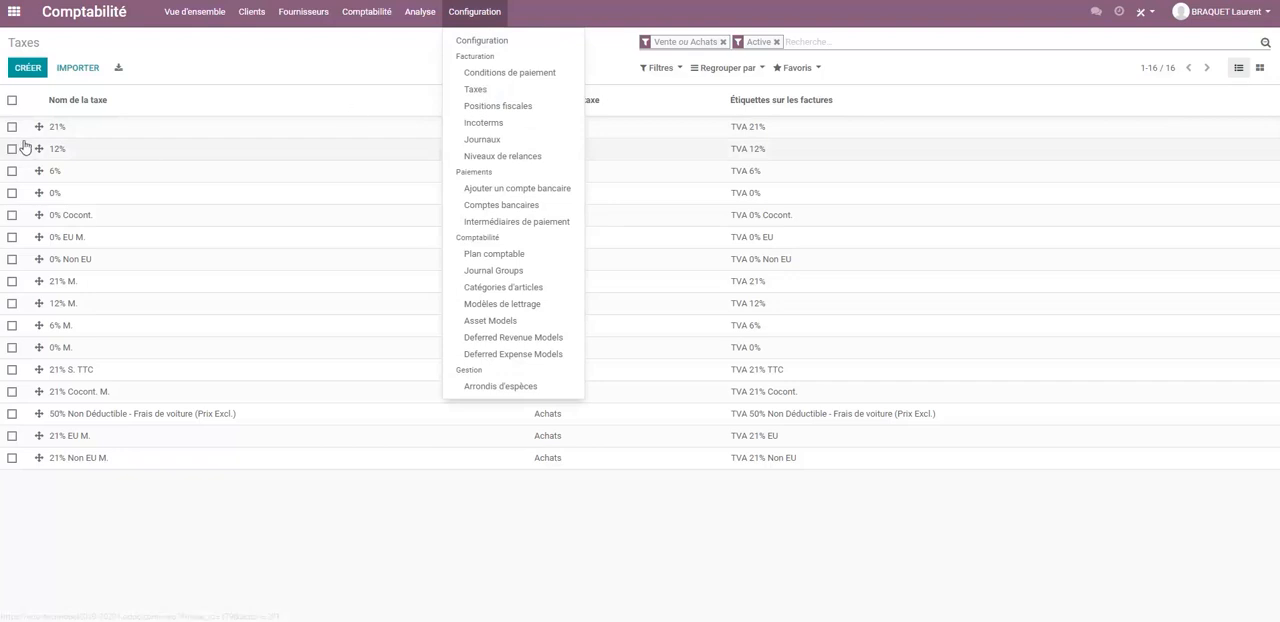
pyautogui.click(56, 132)
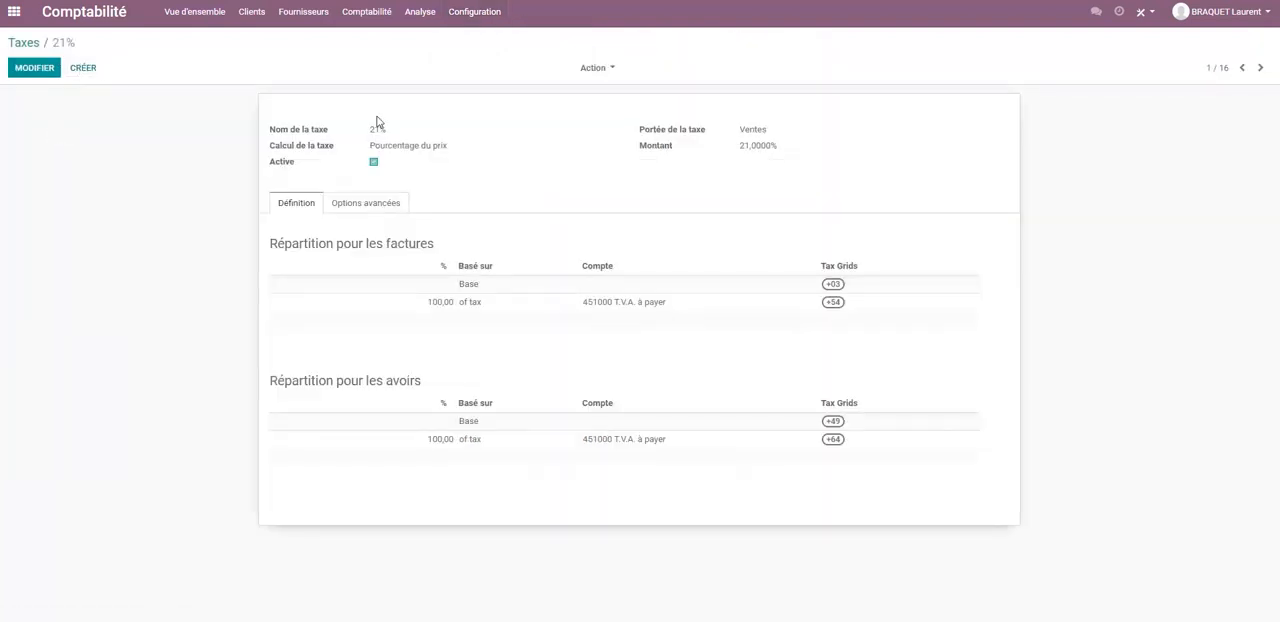
pyautogui.click(377, 203)
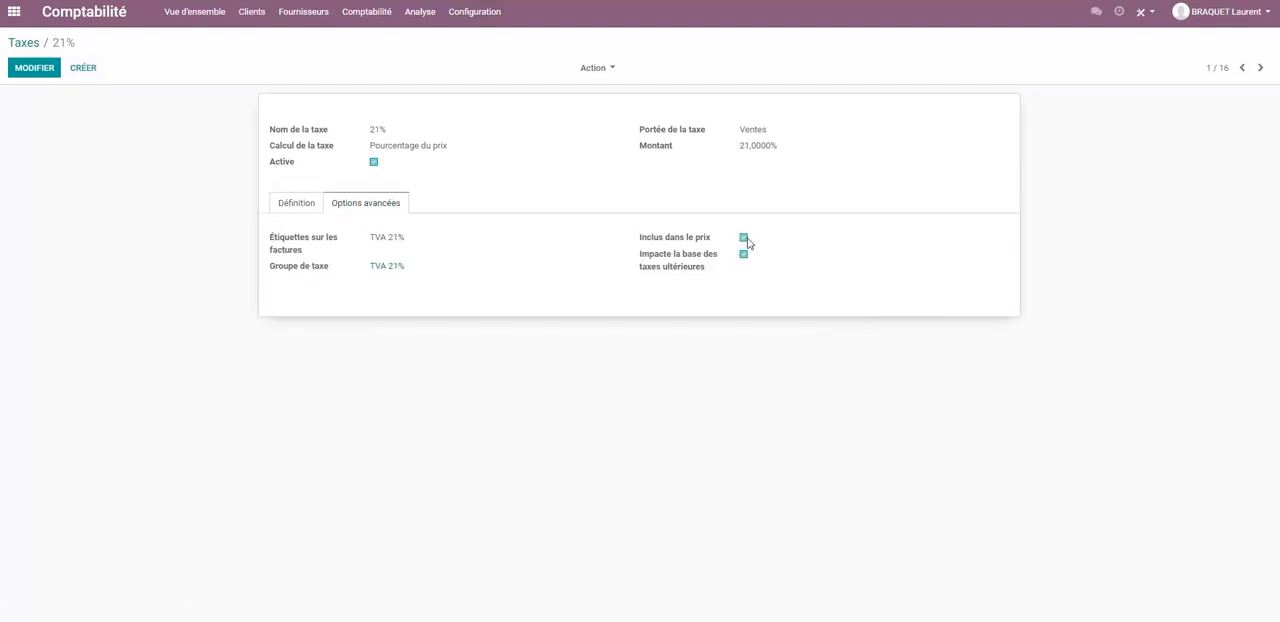
# Set the 0% sales tax as included in the price and affecting the base of subsequent taxes, and save it.
pyautogui.click(14, 46)
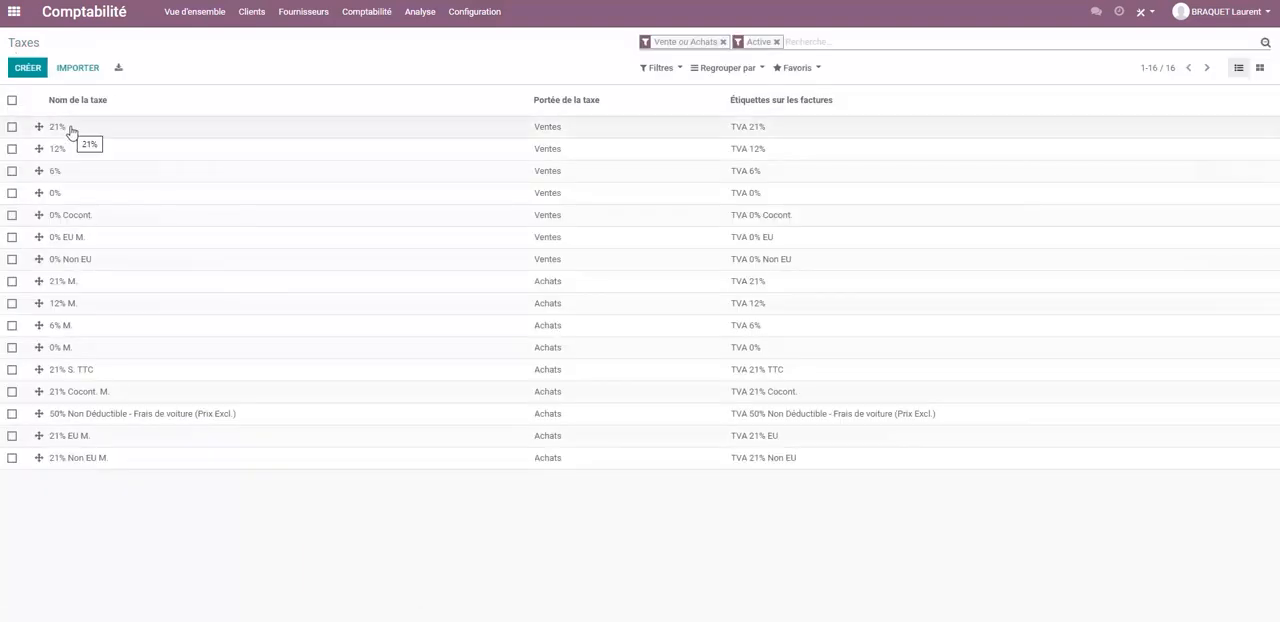
pyautogui.click(68, 194)
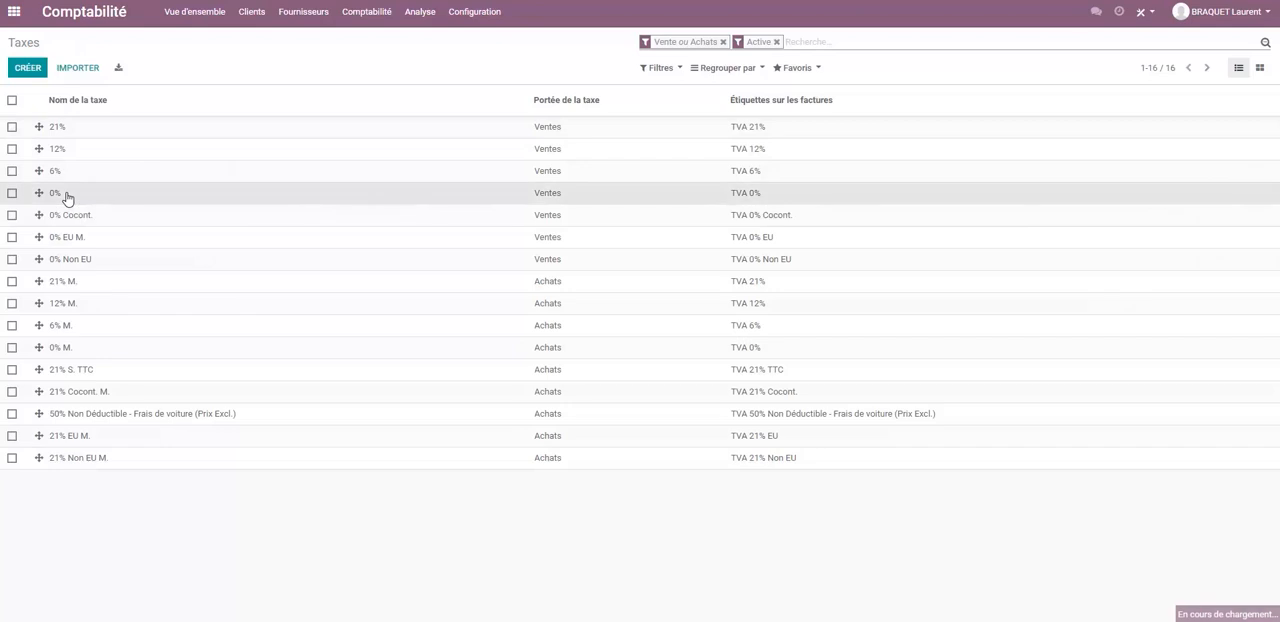
pyautogui.click(365, 205)
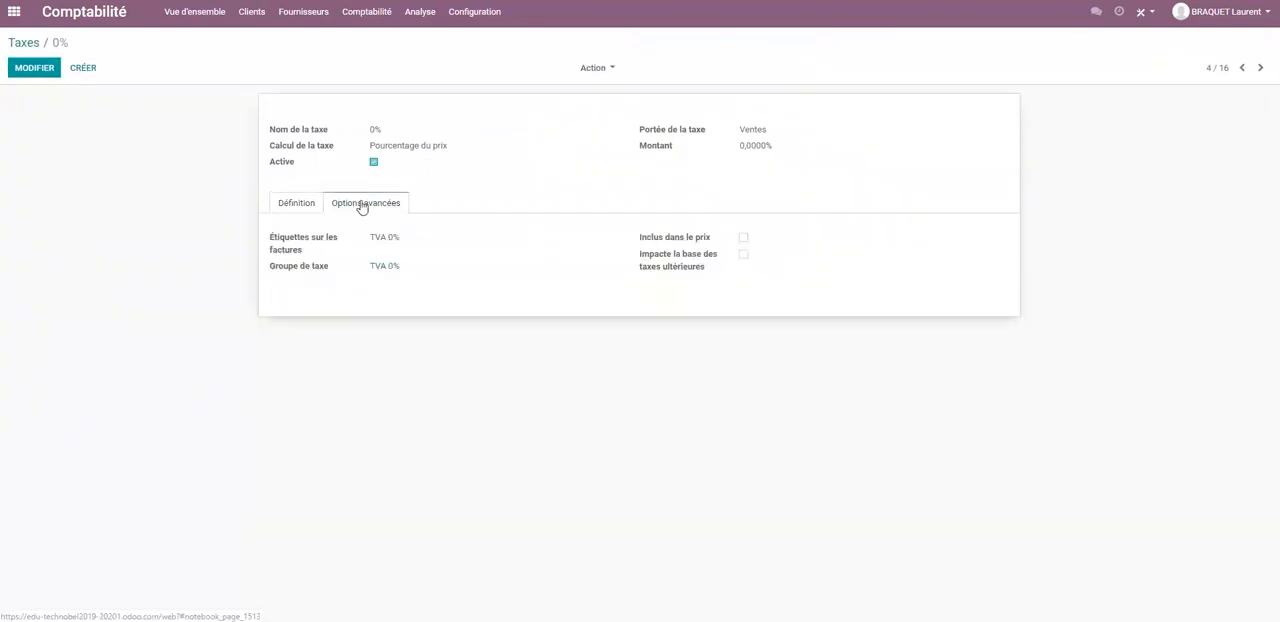
pyautogui.click(37, 72)
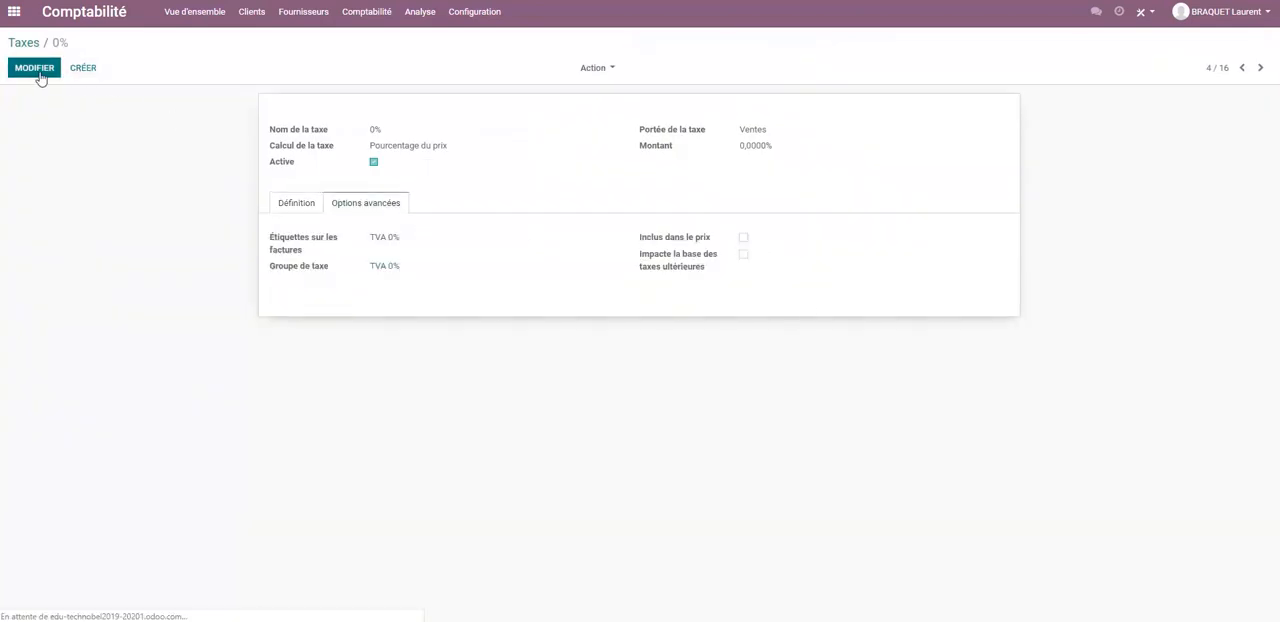
pyautogui.click(743, 243)
pyautogui.click(47, 75)
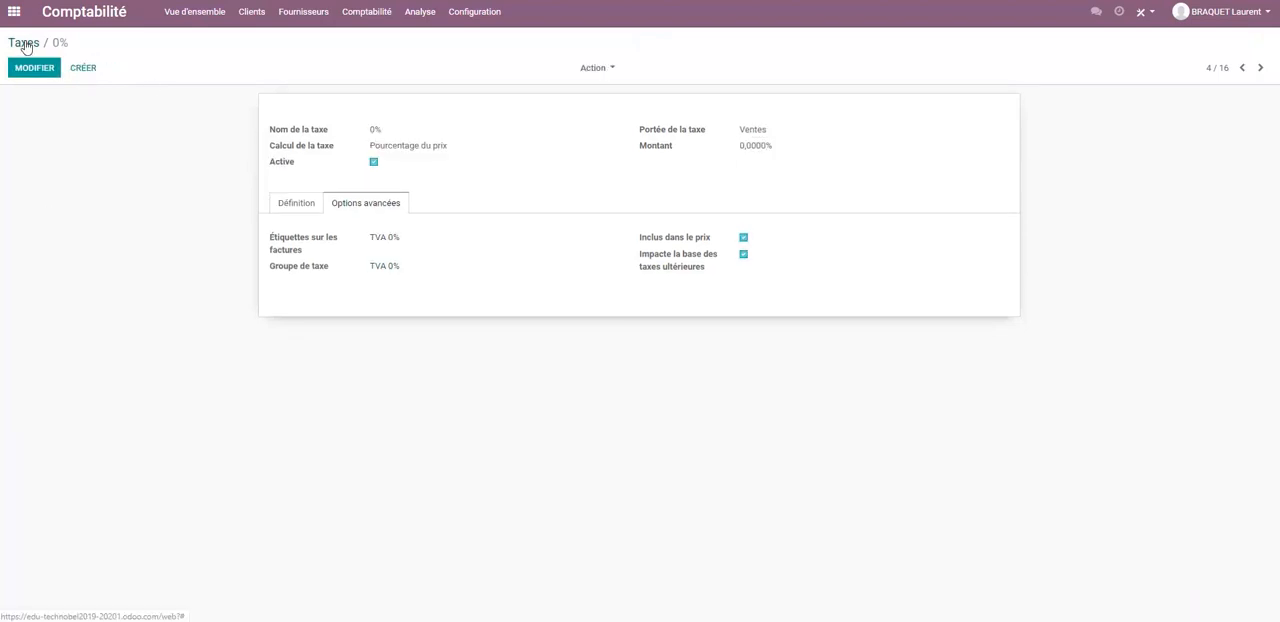
pyautogui.click(24, 42)
# Start a new session for the Formation point of sale in Point de vente and browse its Epicerie category.
pyautogui.click(14, 11)
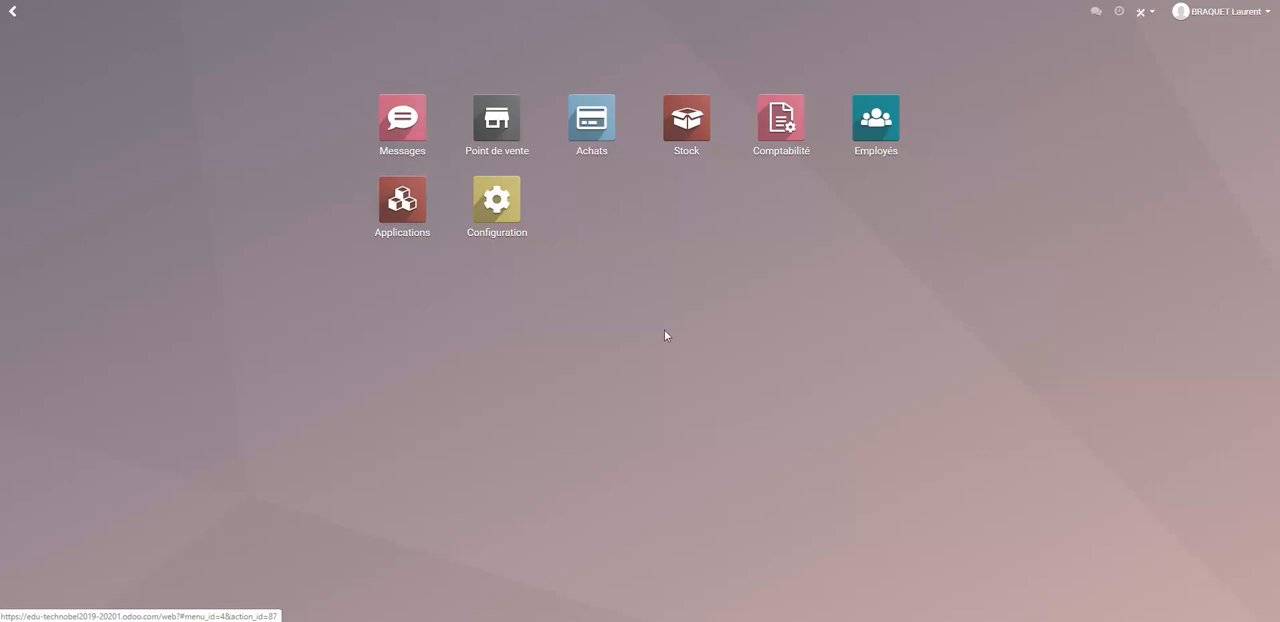
pyautogui.click(494, 118)
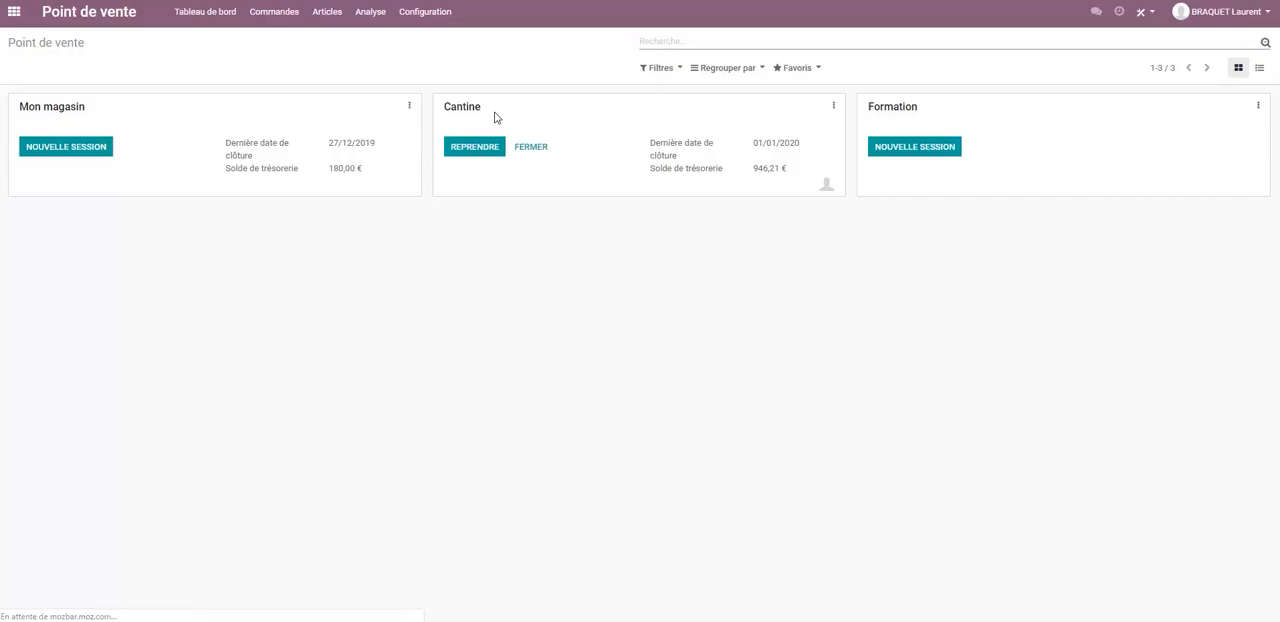
pyautogui.click(913, 151)
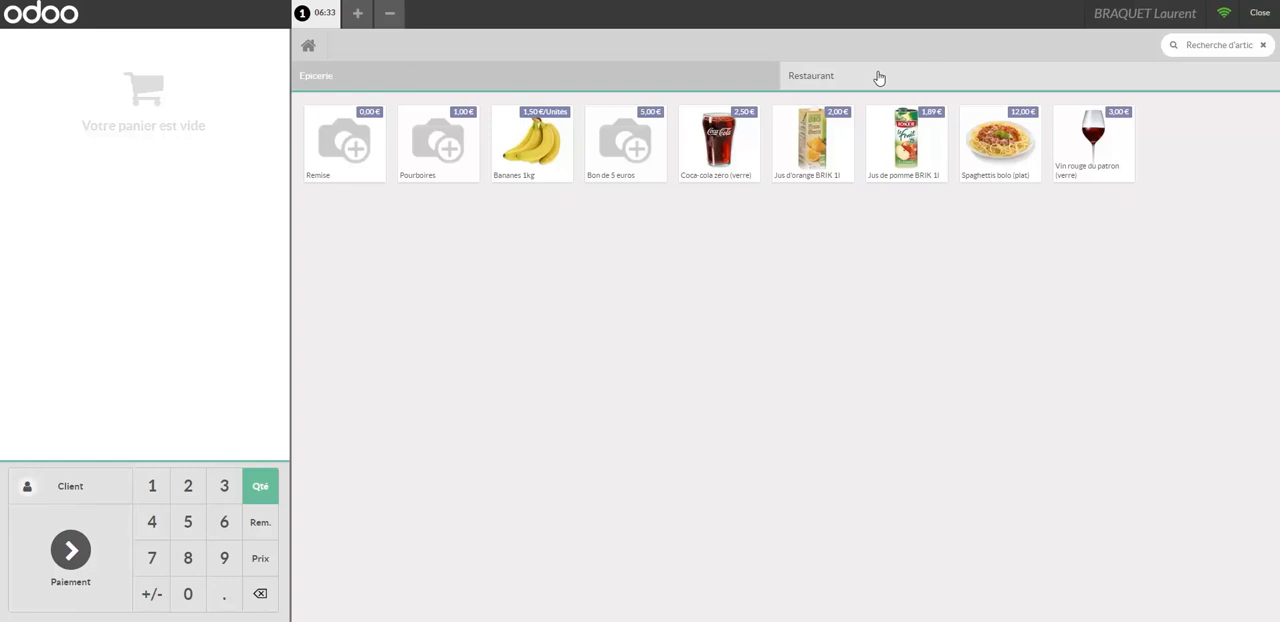
pyautogui.click(338, 78)
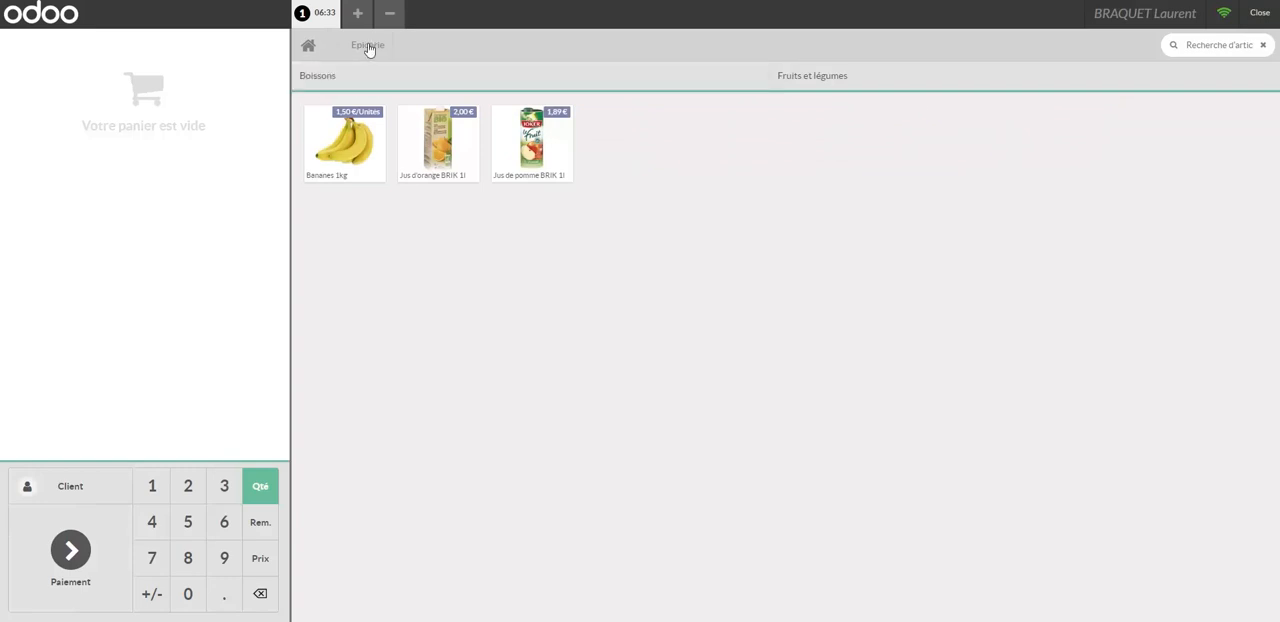
pyautogui.click(308, 45)
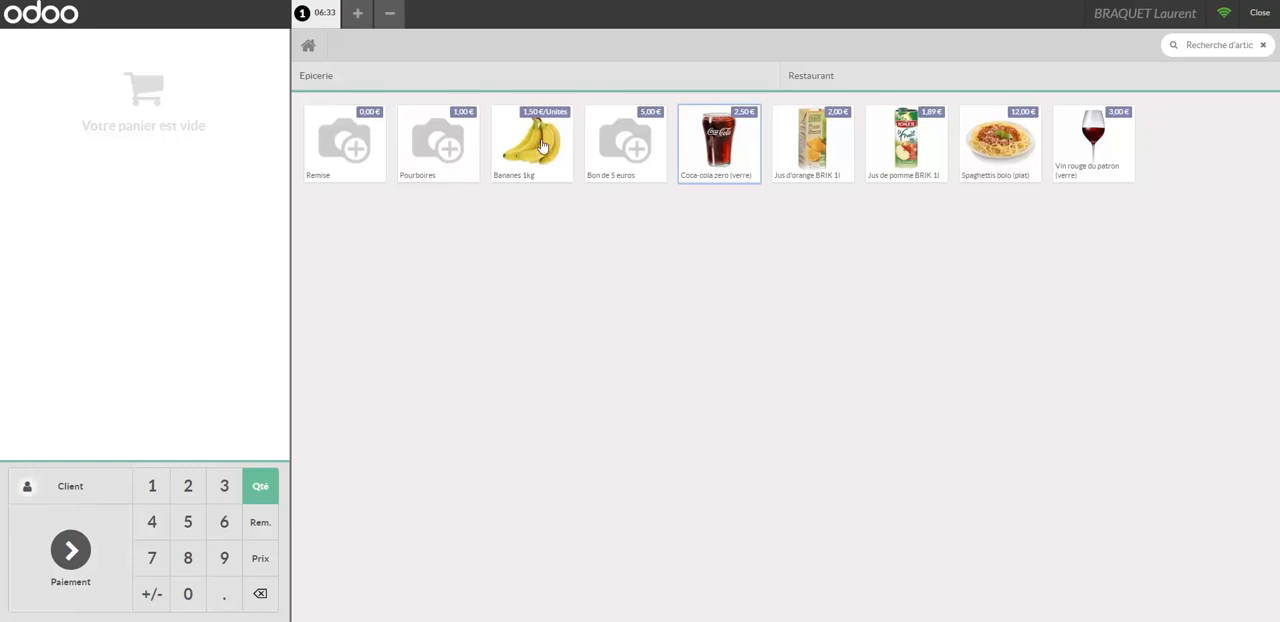
# Add two Coca-cola zéro, two Jus d'orange and one Jus de pomme to the order and proceed to its payment.
pyautogui.click(720, 147)
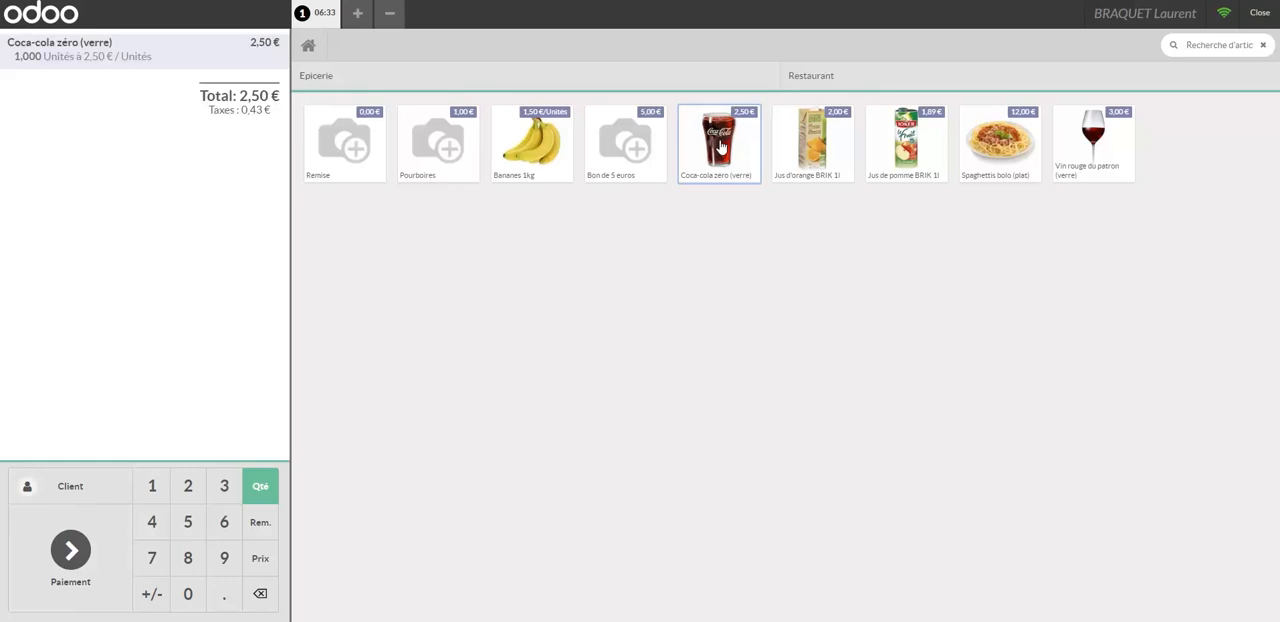
pyautogui.click(816, 149)
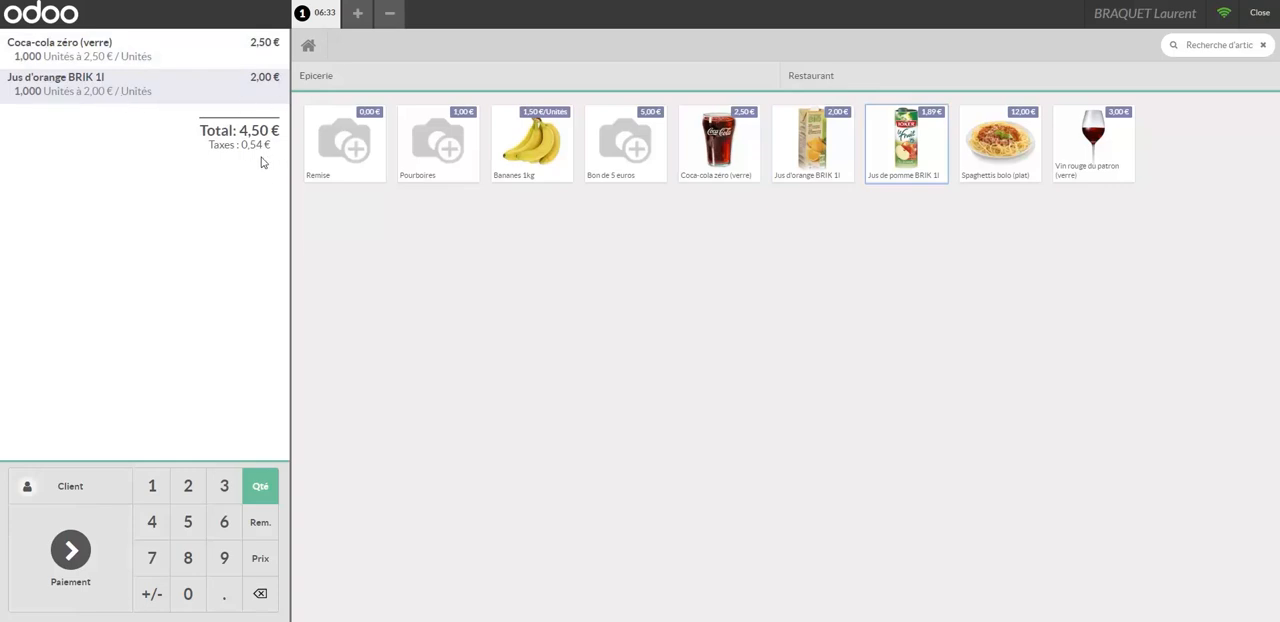
pyautogui.click(918, 149)
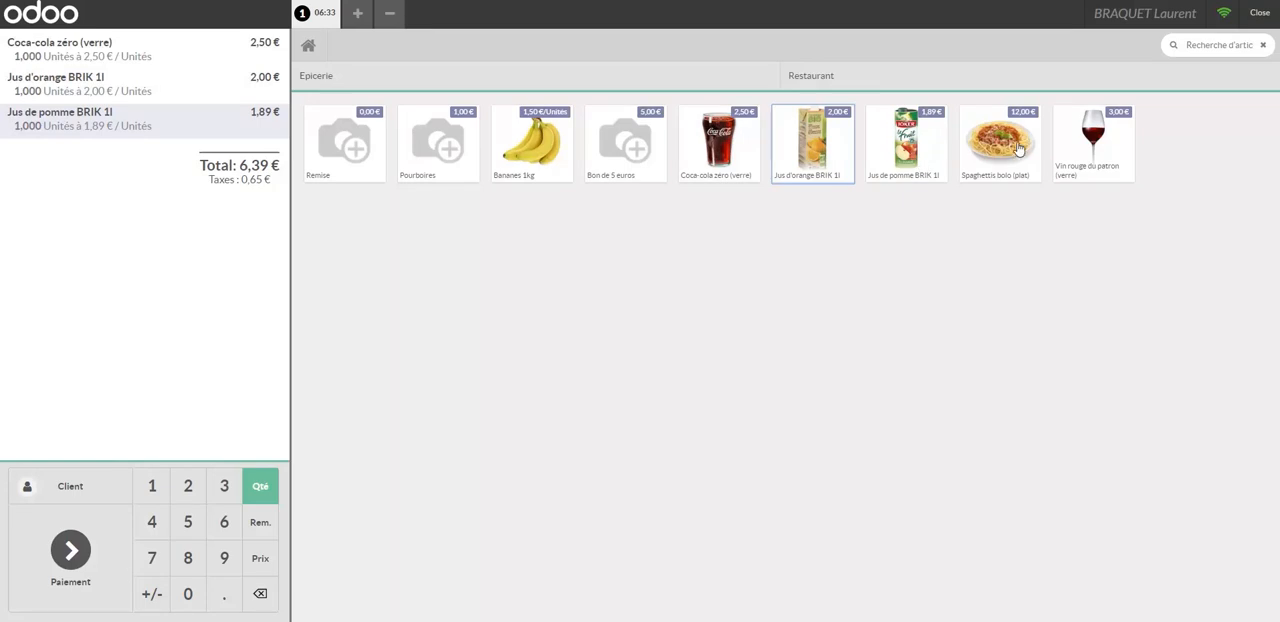
pyautogui.click(805, 152)
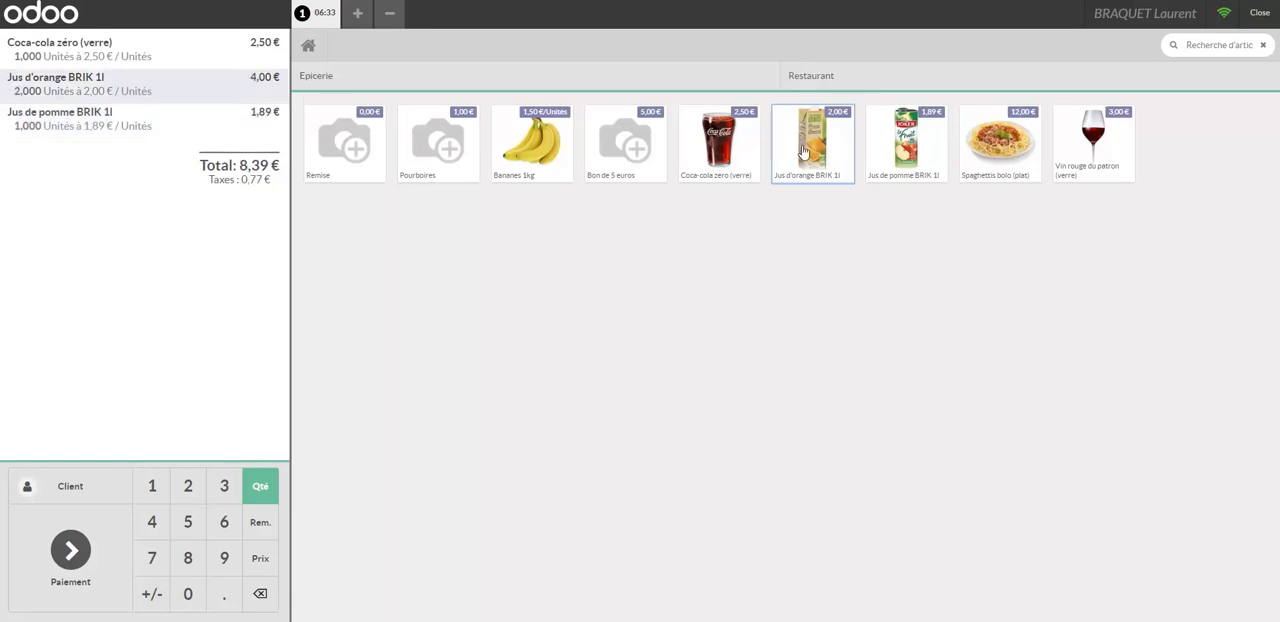
pyautogui.click(693, 151)
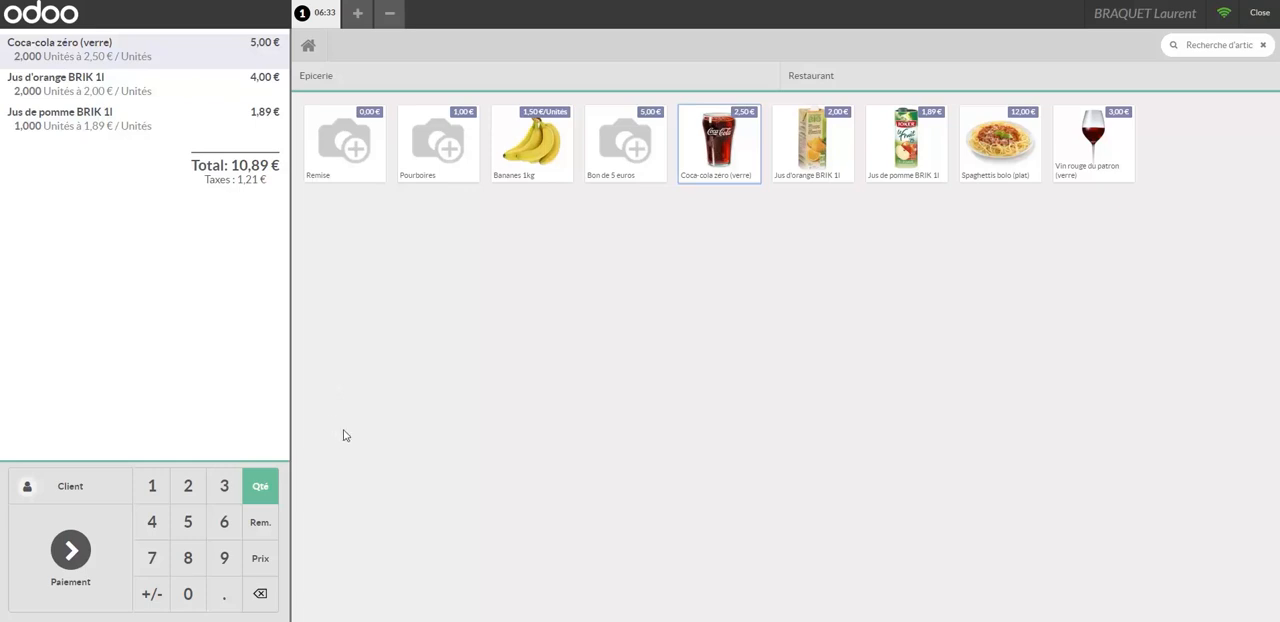
pyautogui.click(70, 556)
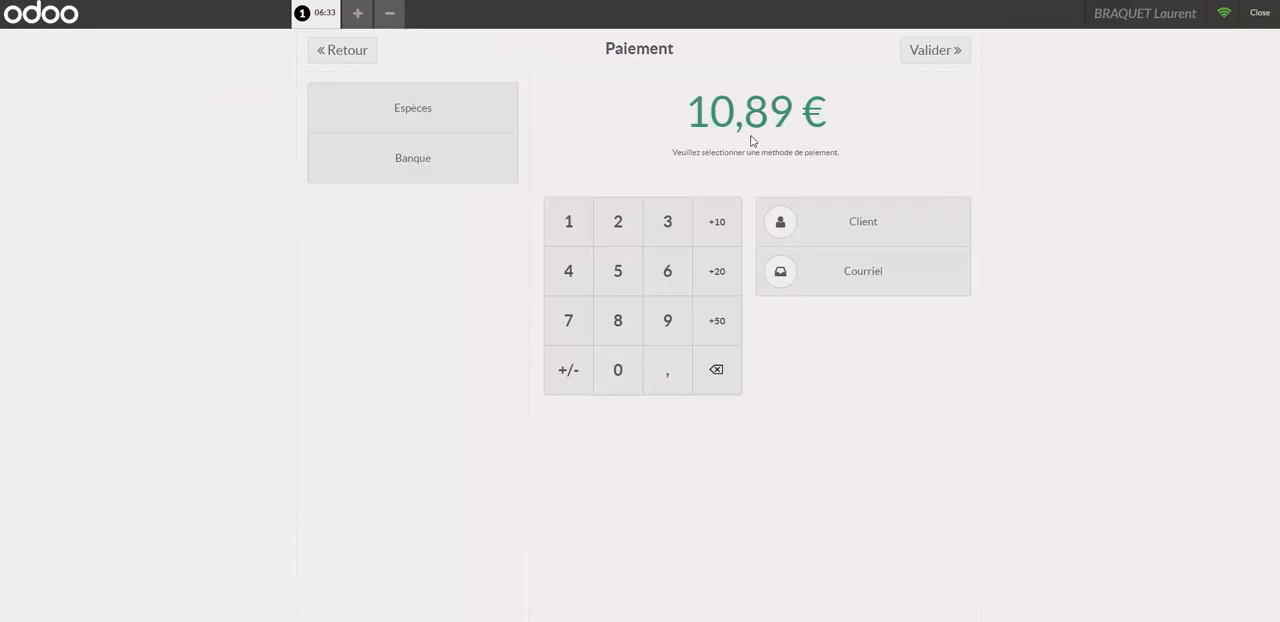
# Go back to the order, reopen its payment and try paying in cash with 20 € received.
pyautogui.click(350, 50)
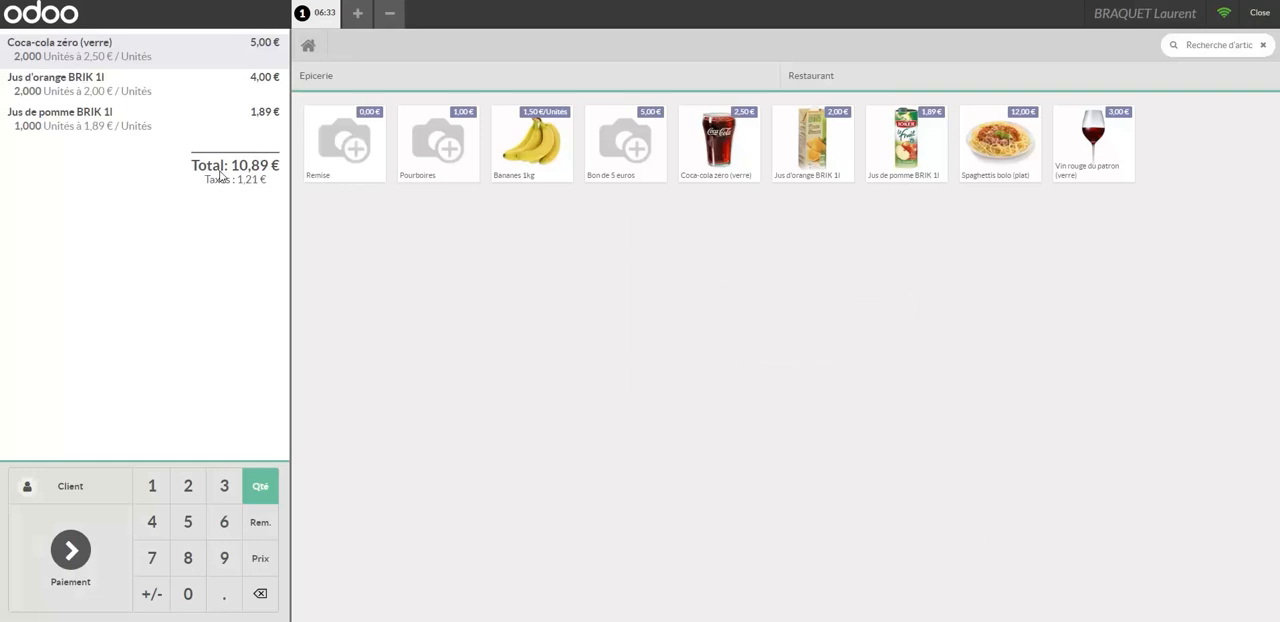
pyautogui.click(92, 572)
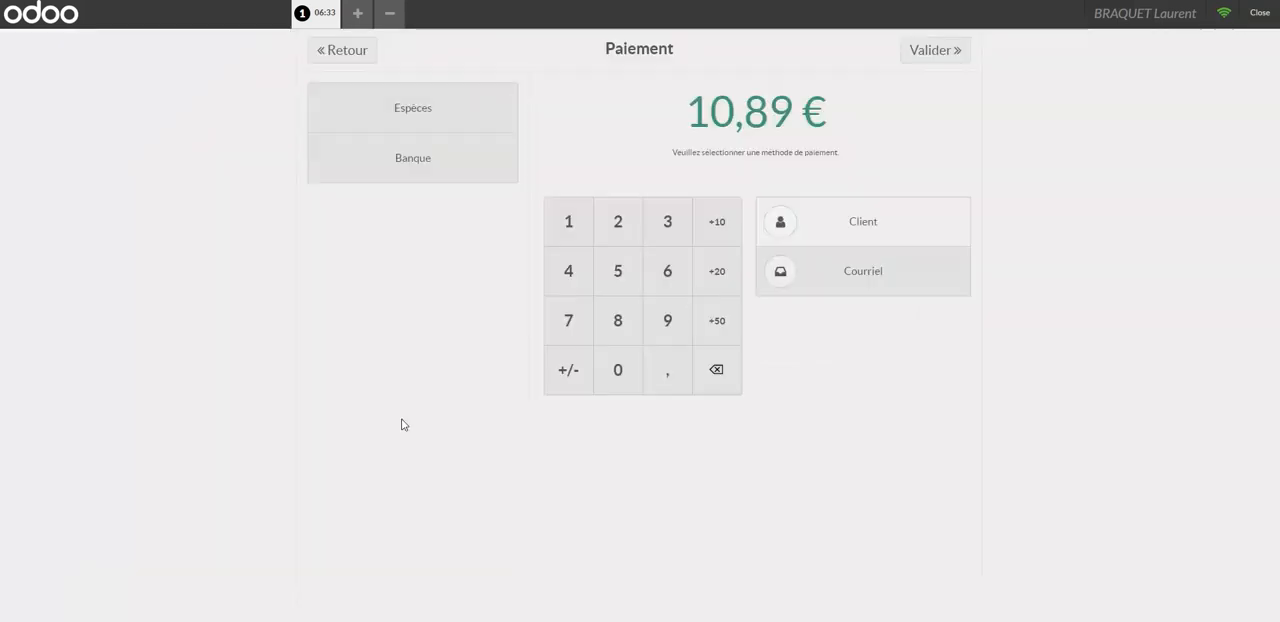
pyautogui.click(420, 108)
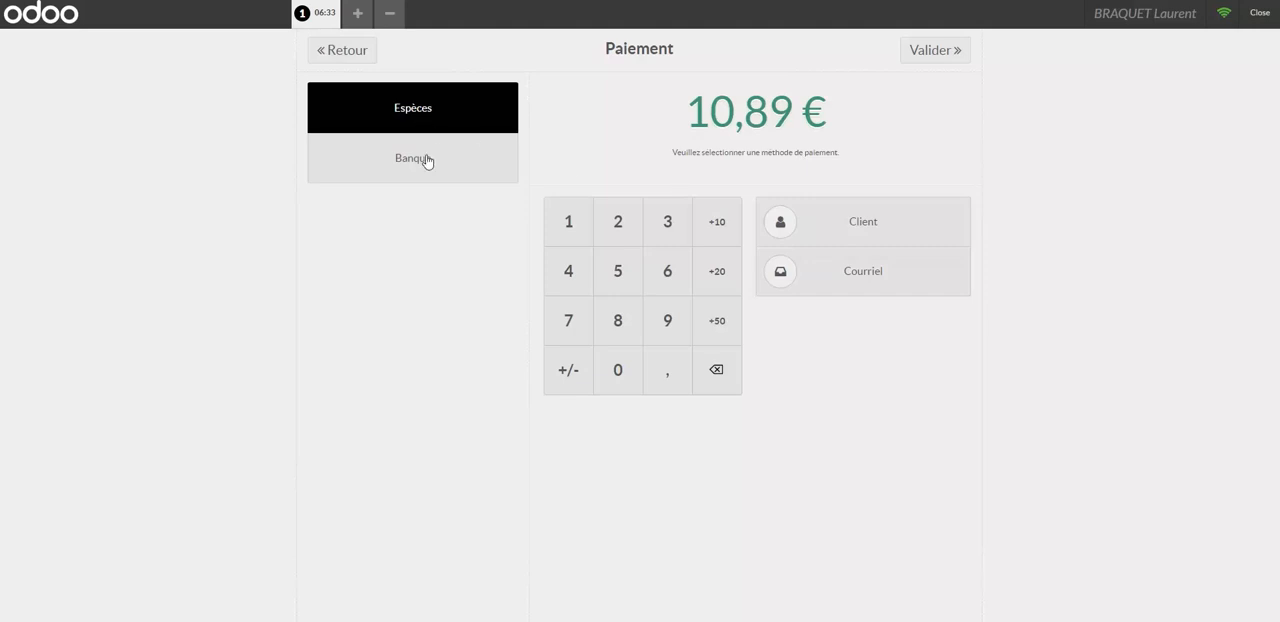
pyautogui.click(428, 109)
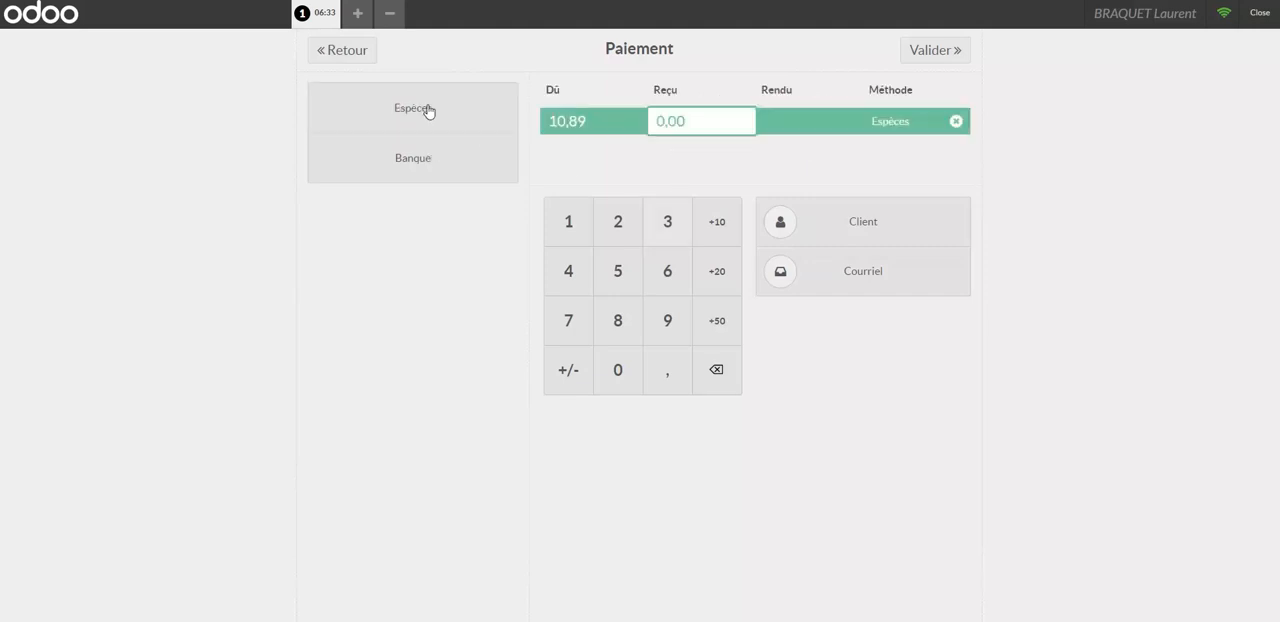
pyautogui.click(719, 276)
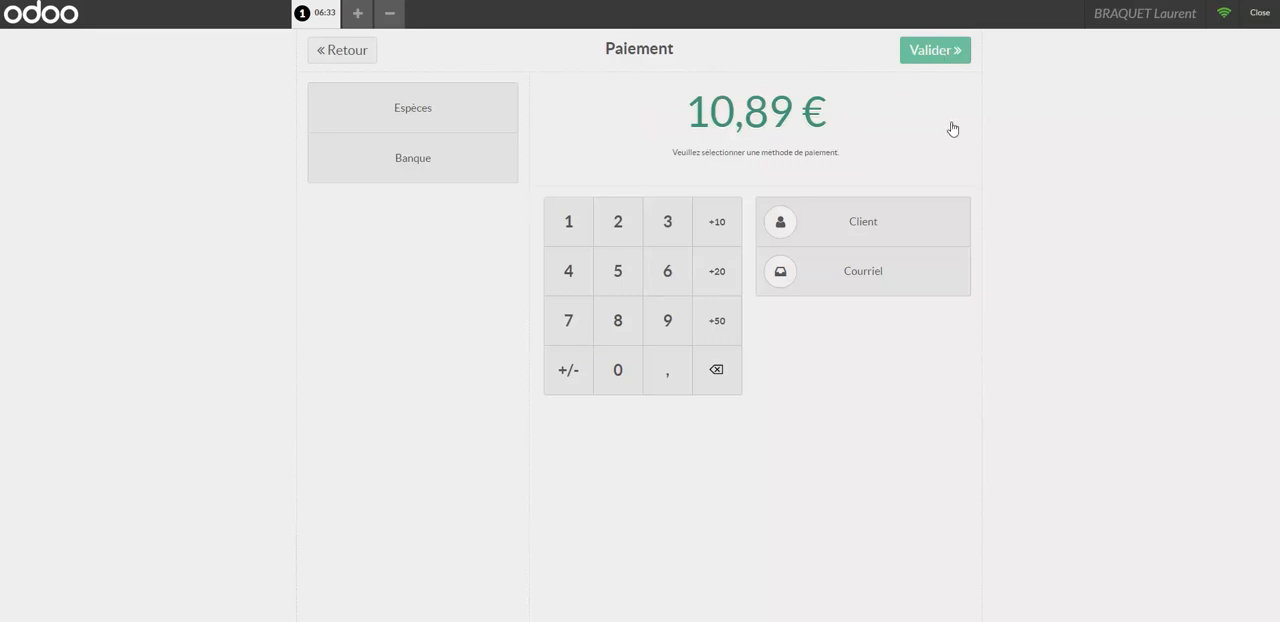
# Pay the order with the Banque method, validate it and move on to the next order.
pyautogui.click(403, 163)
pyautogui.press('Return')
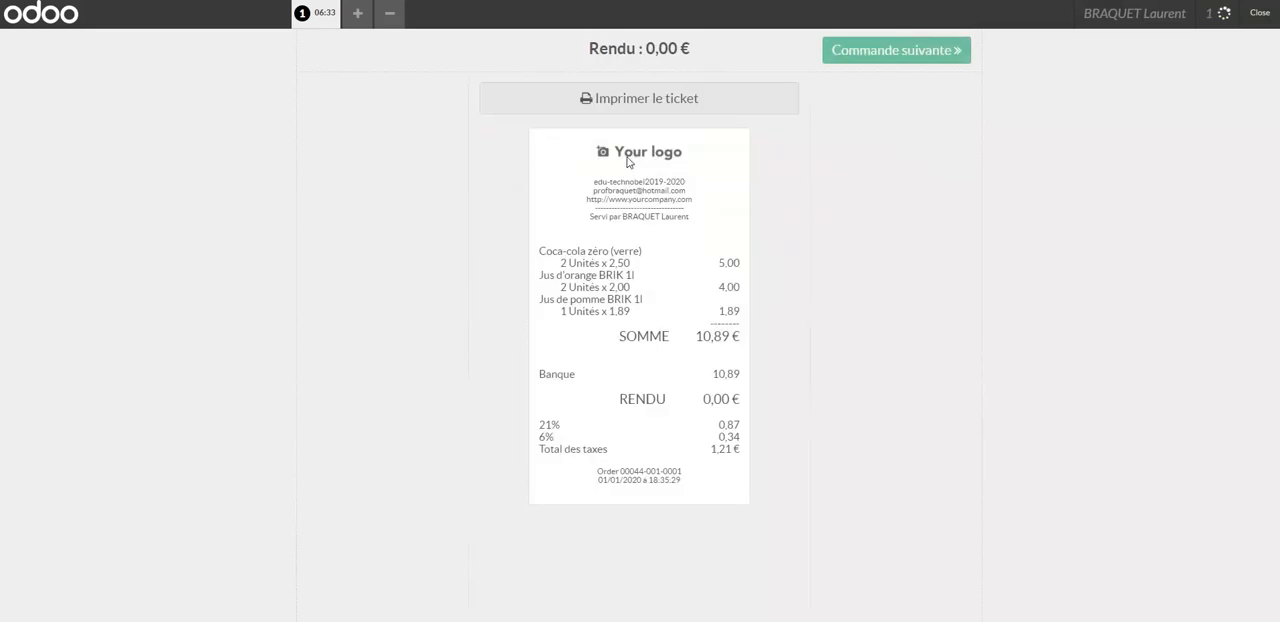
pyautogui.click(934, 55)
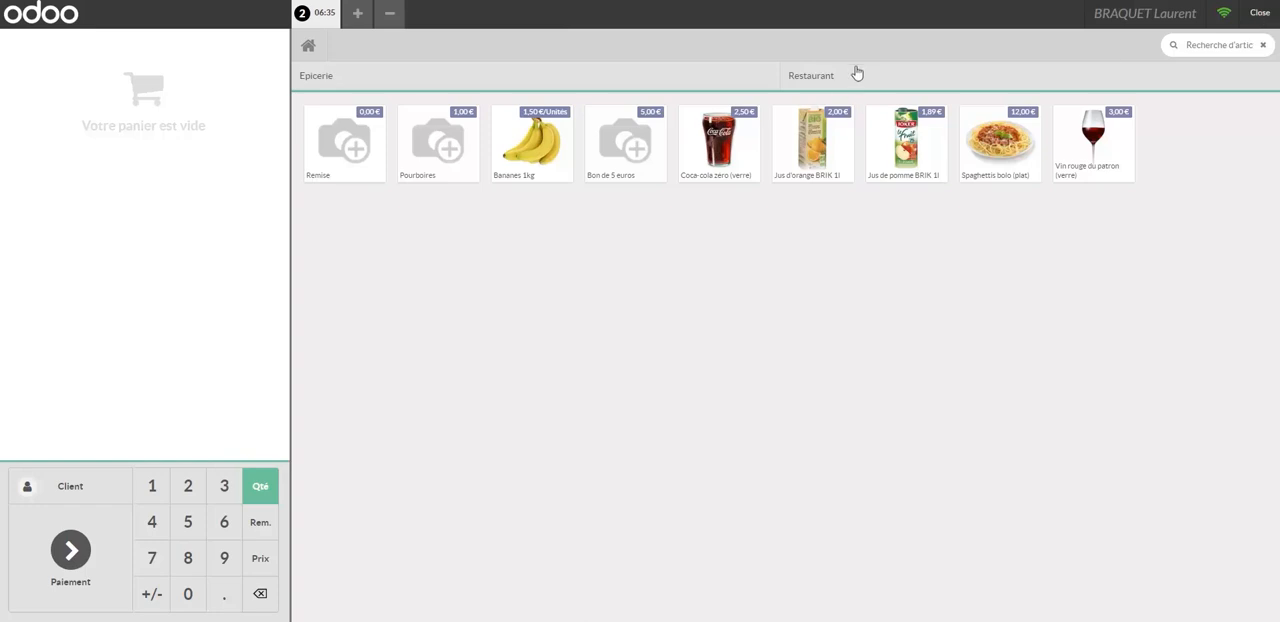
# Leave the register, open the Formation session's closing record and examine the articles and taxes of its order.
pyautogui.click(1259, 16)
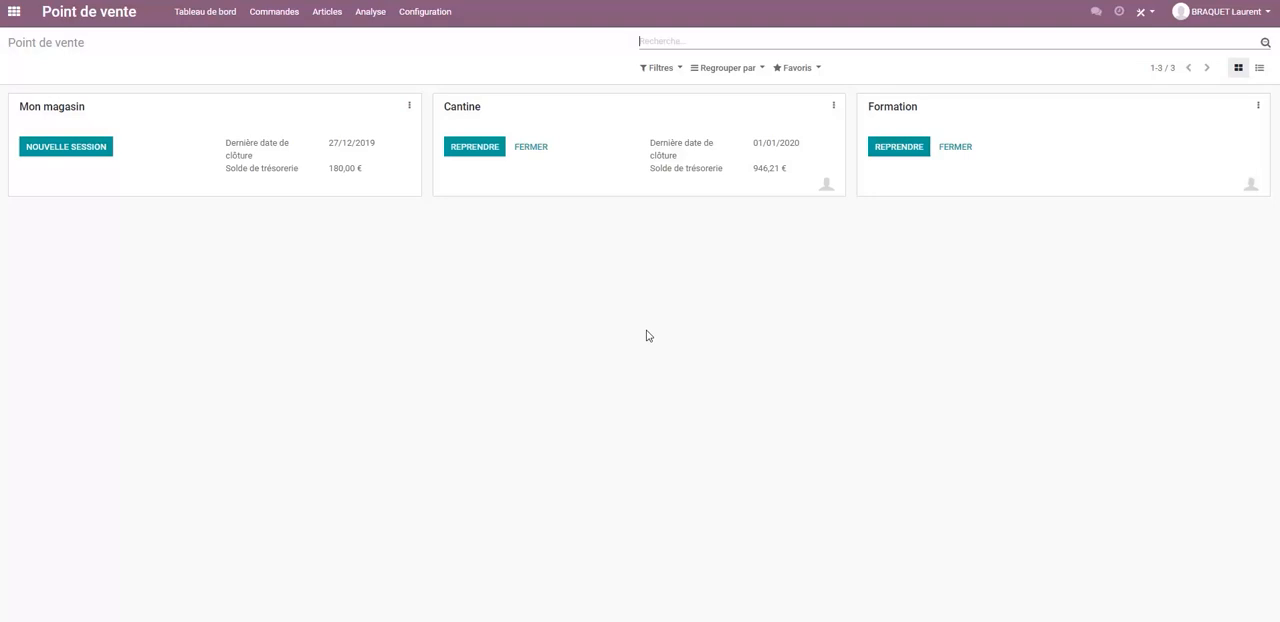
pyautogui.click(953, 149)
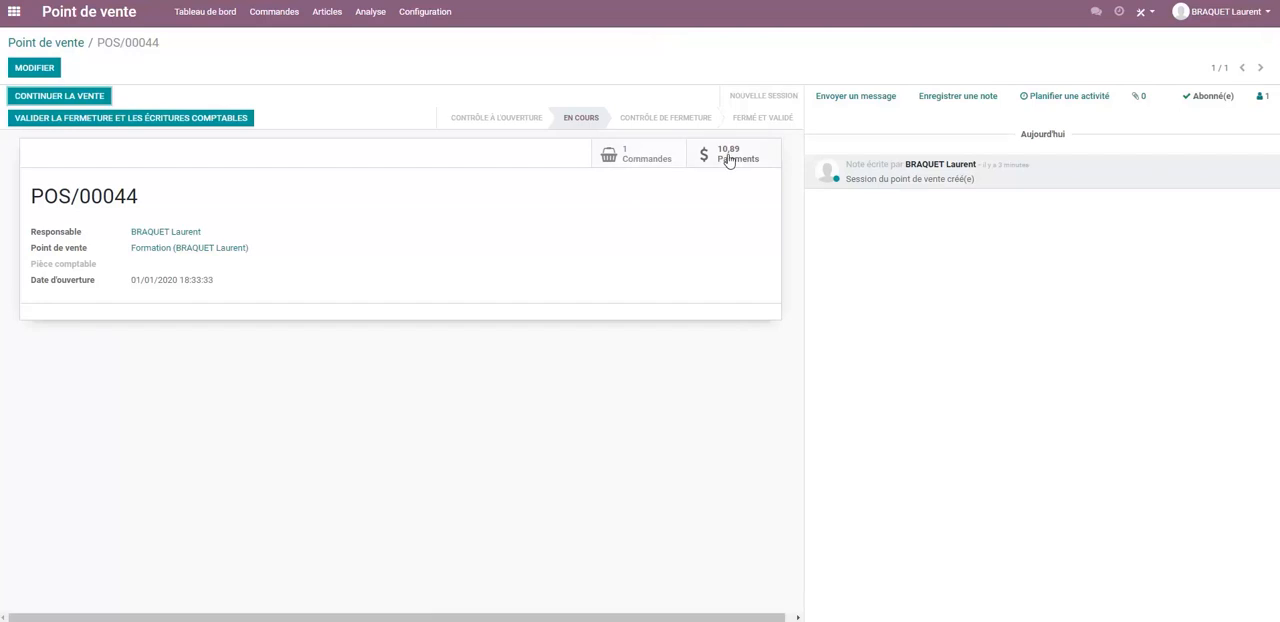
pyautogui.click(632, 160)
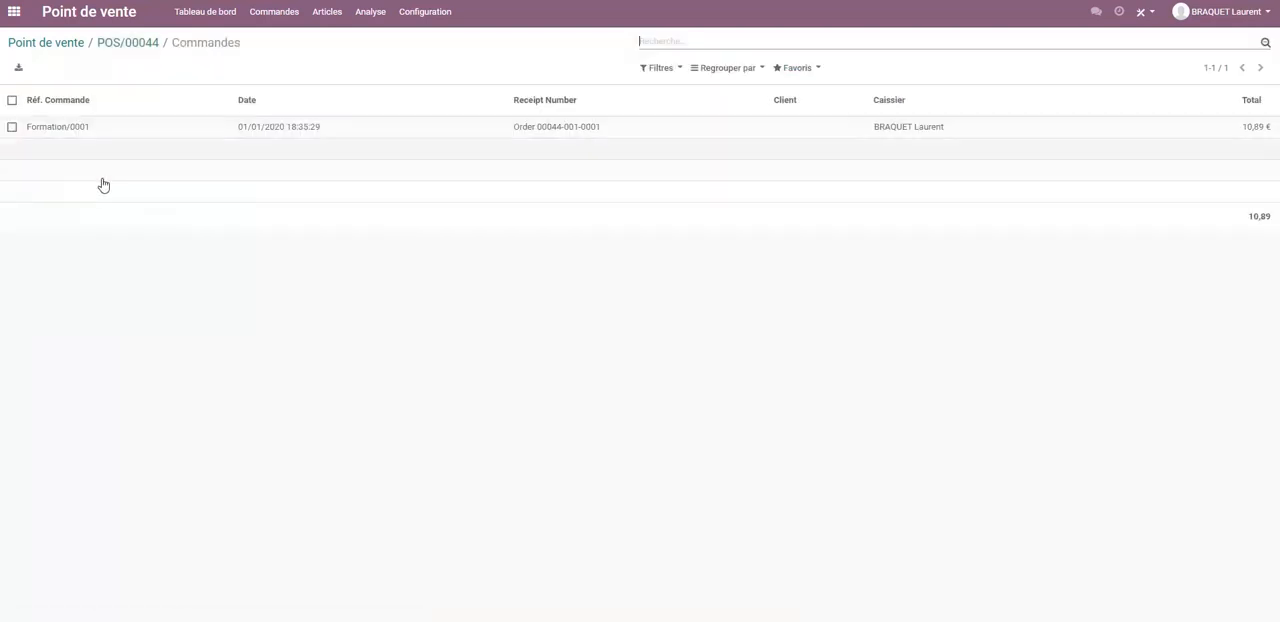
pyautogui.click(70, 134)
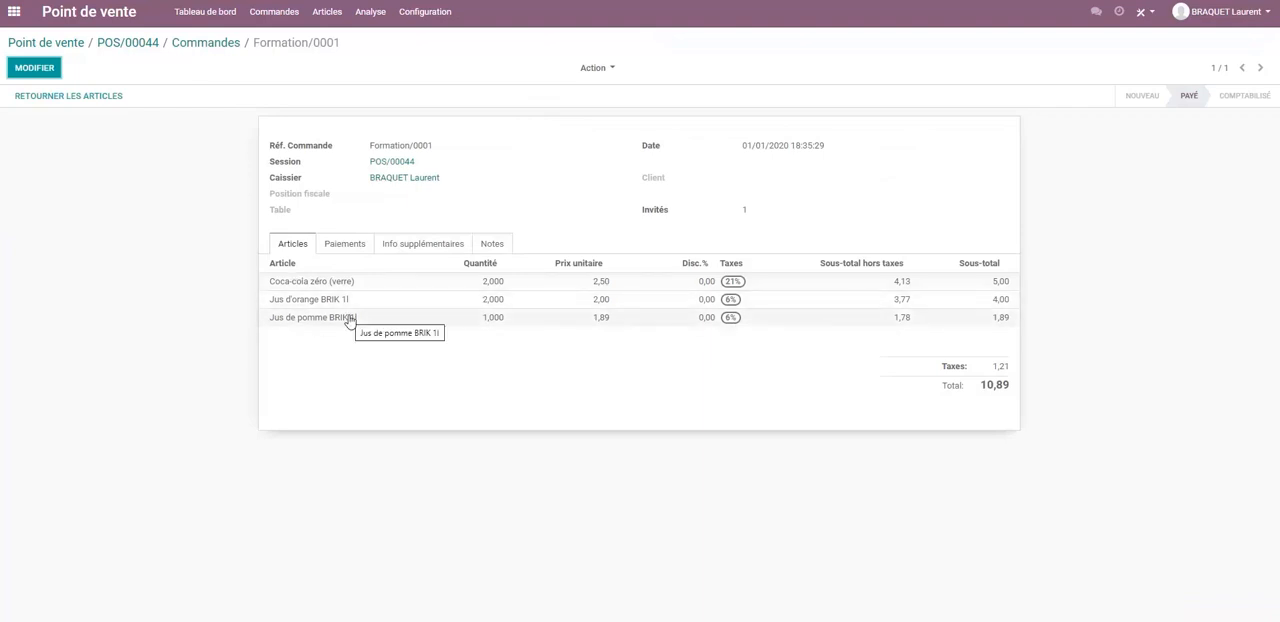
pyautogui.click(140, 44)
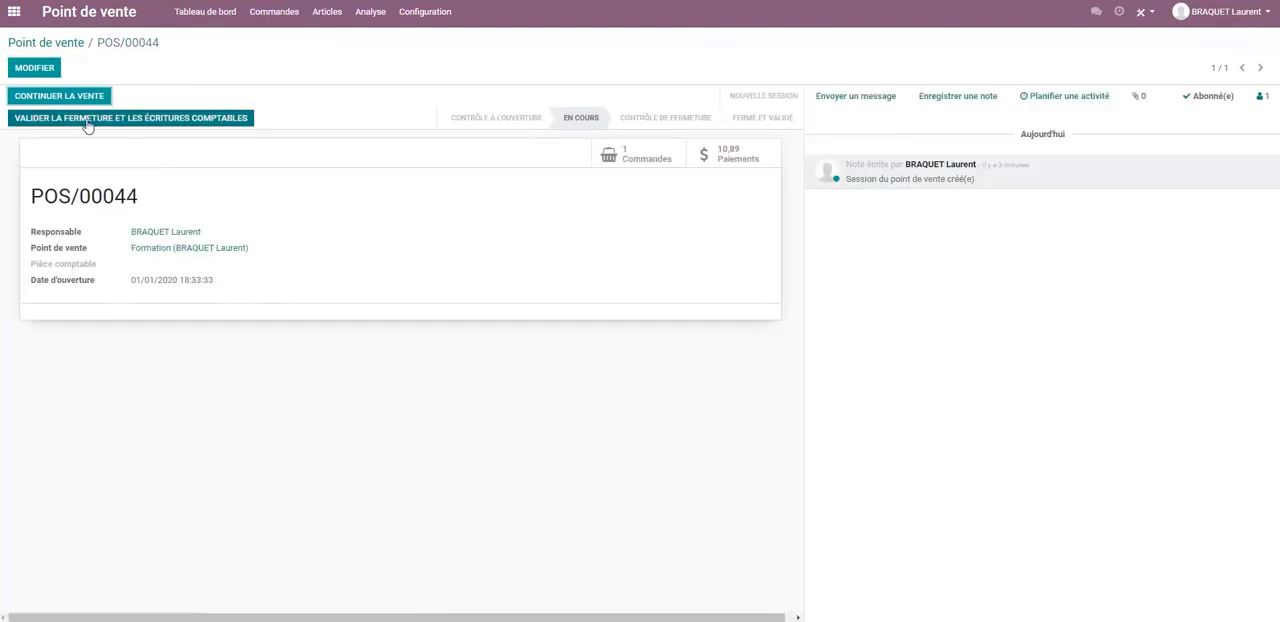
# Examine the session's Banque payment record and return to the point of sale dashboard.
pyautogui.click(725, 157)
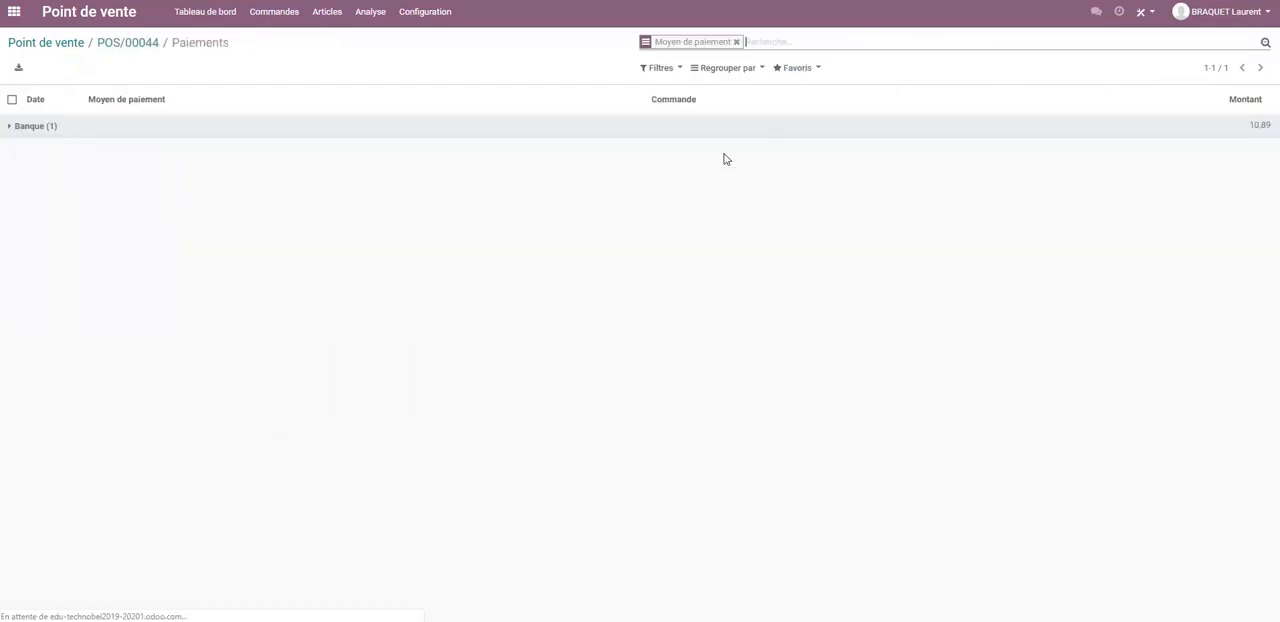
pyautogui.click(31, 128)
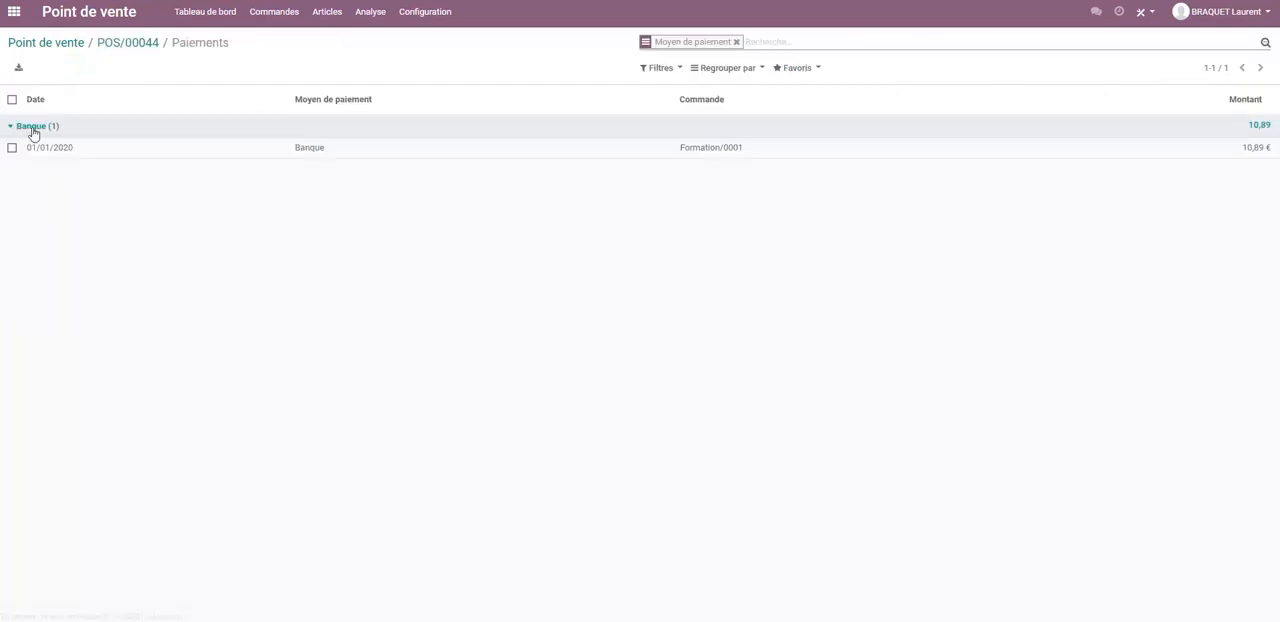
pyautogui.click(50, 151)
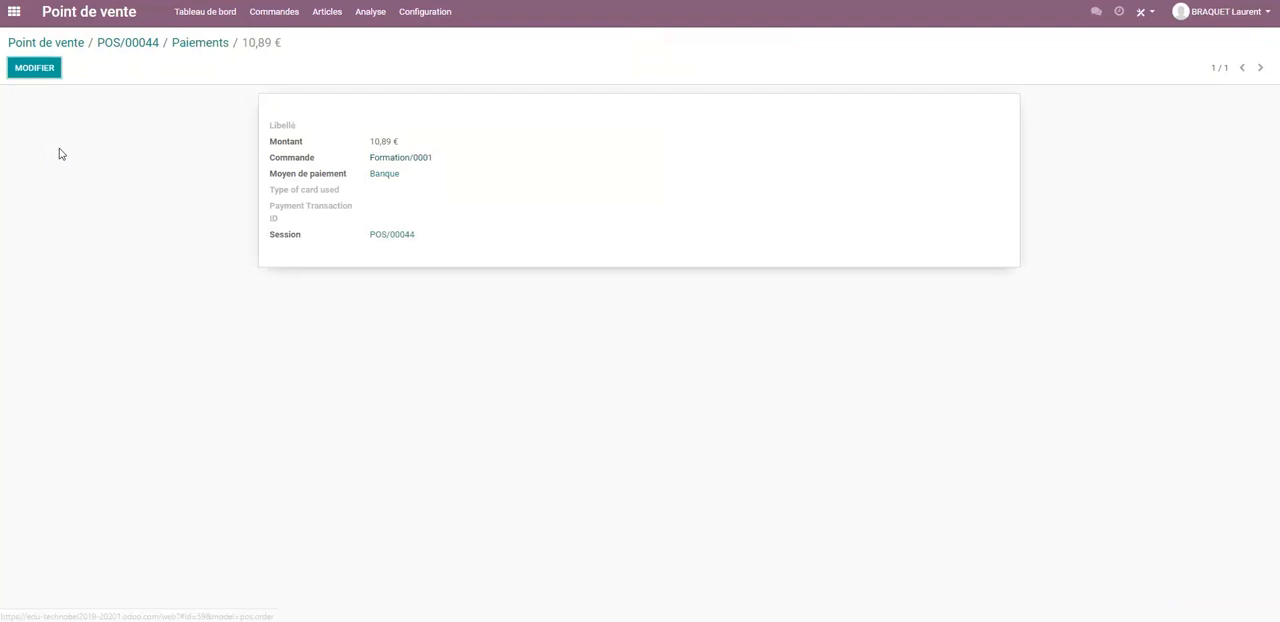
pyautogui.click(48, 44)
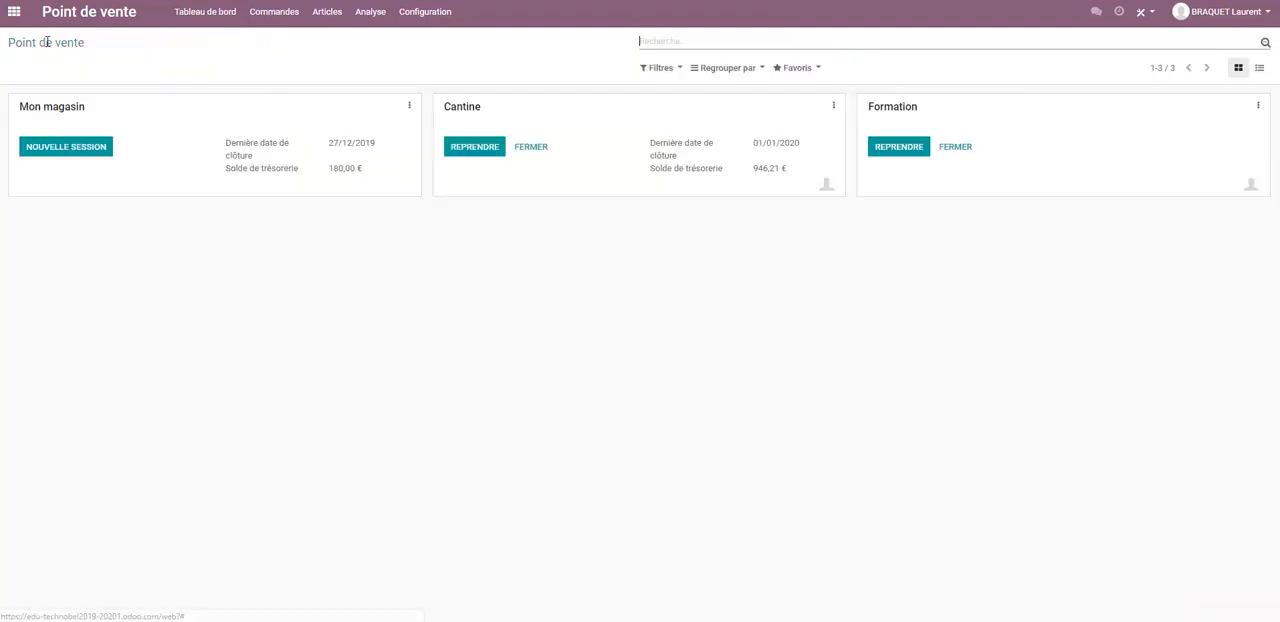
# Close the Formation session by validating the closing and its accounting entries, and return to the dashboard.
pyautogui.click(956, 148)
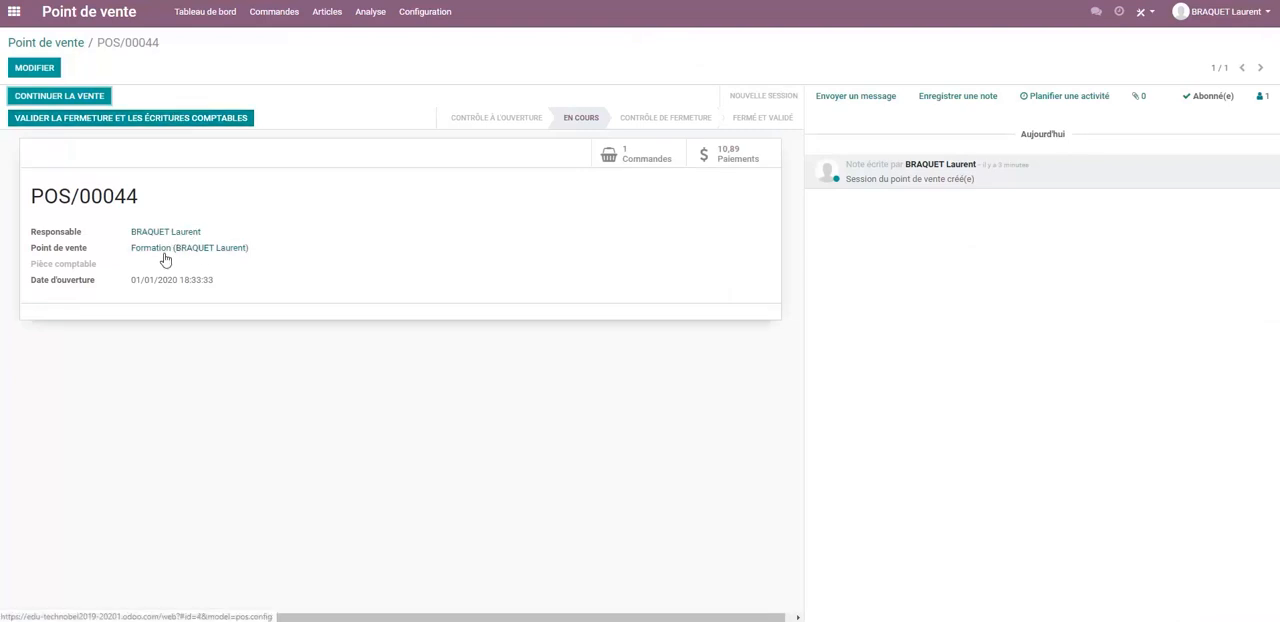
pyautogui.click(191, 117)
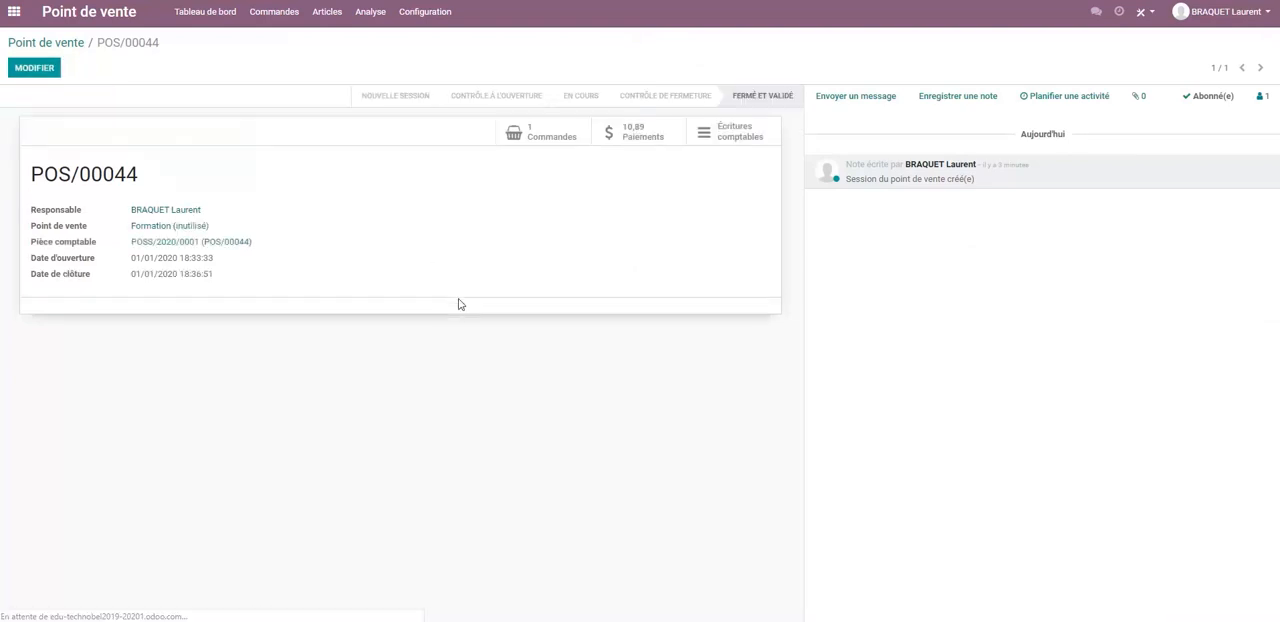
pyautogui.click(66, 44)
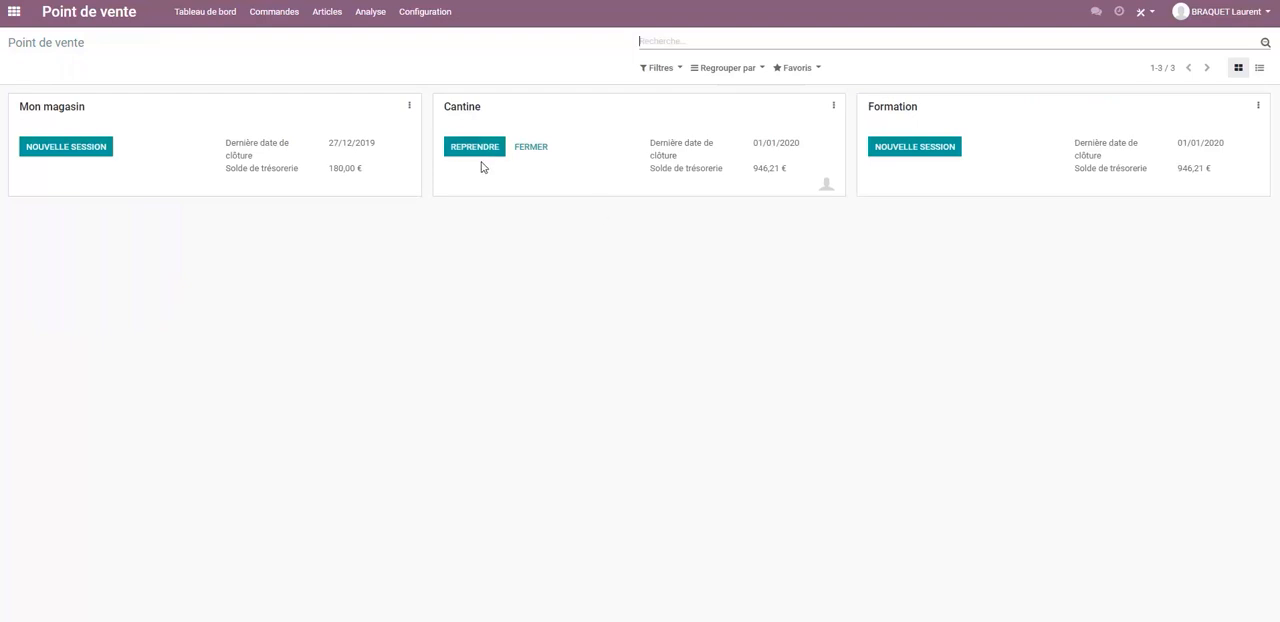
# Review the payment methods list, the blank form for a new method and the settings of the Banque method.
pyautogui.click(419, 20)
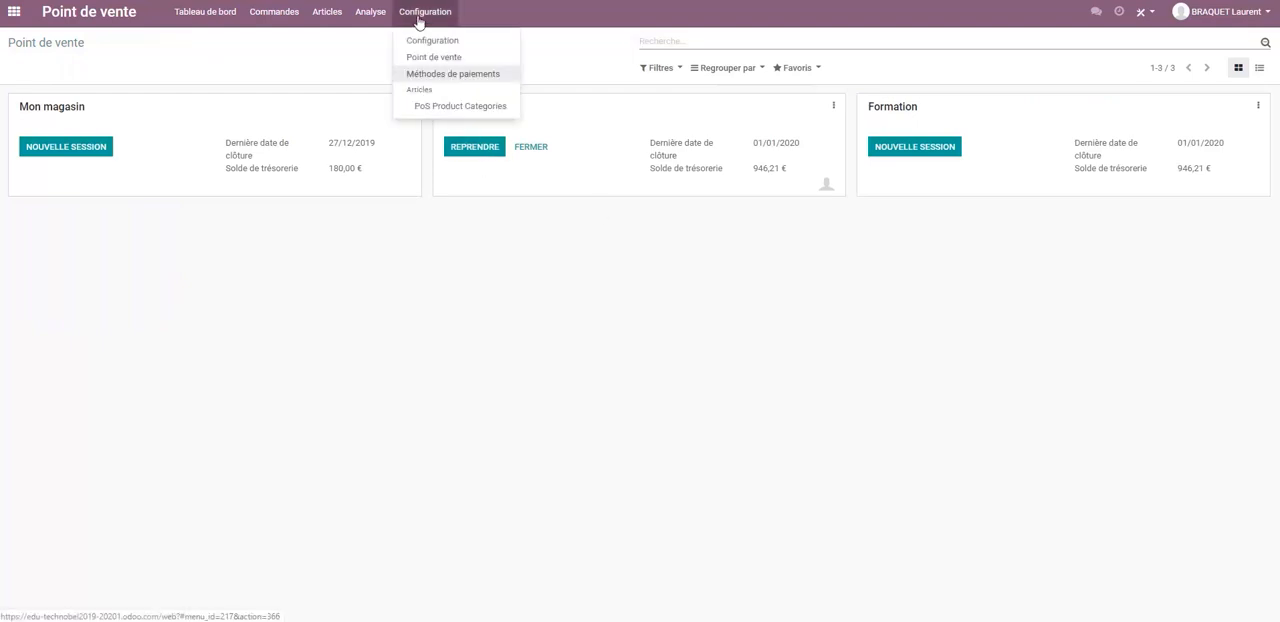
pyautogui.click(458, 76)
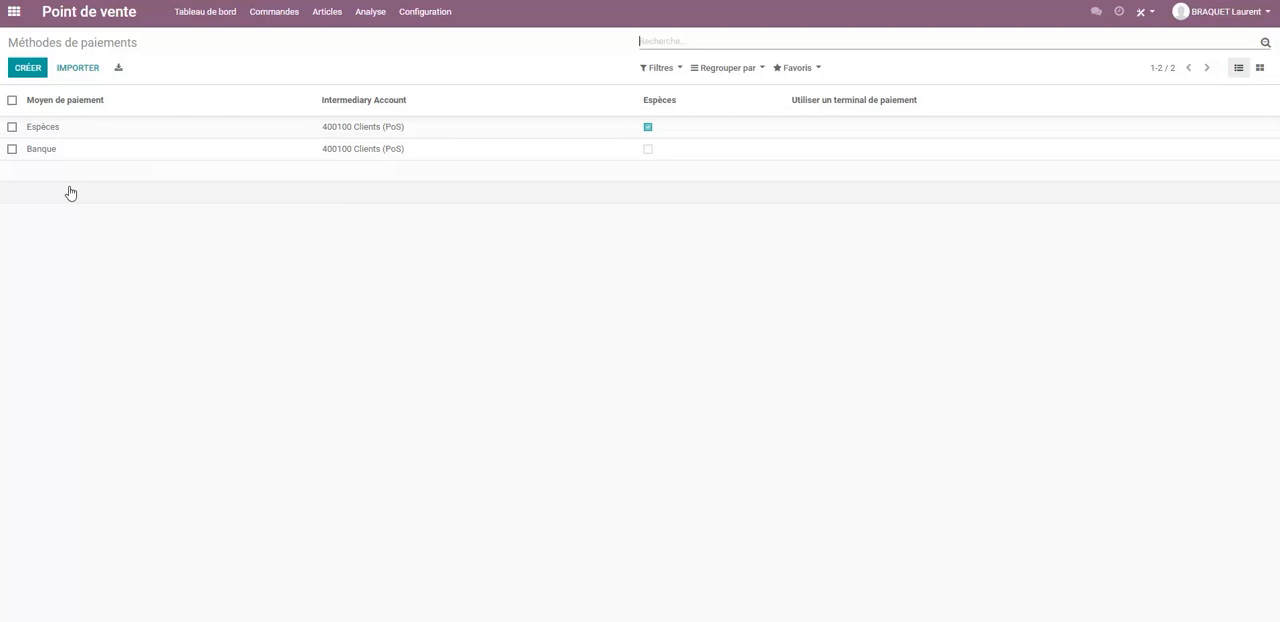
pyautogui.click(29, 70)
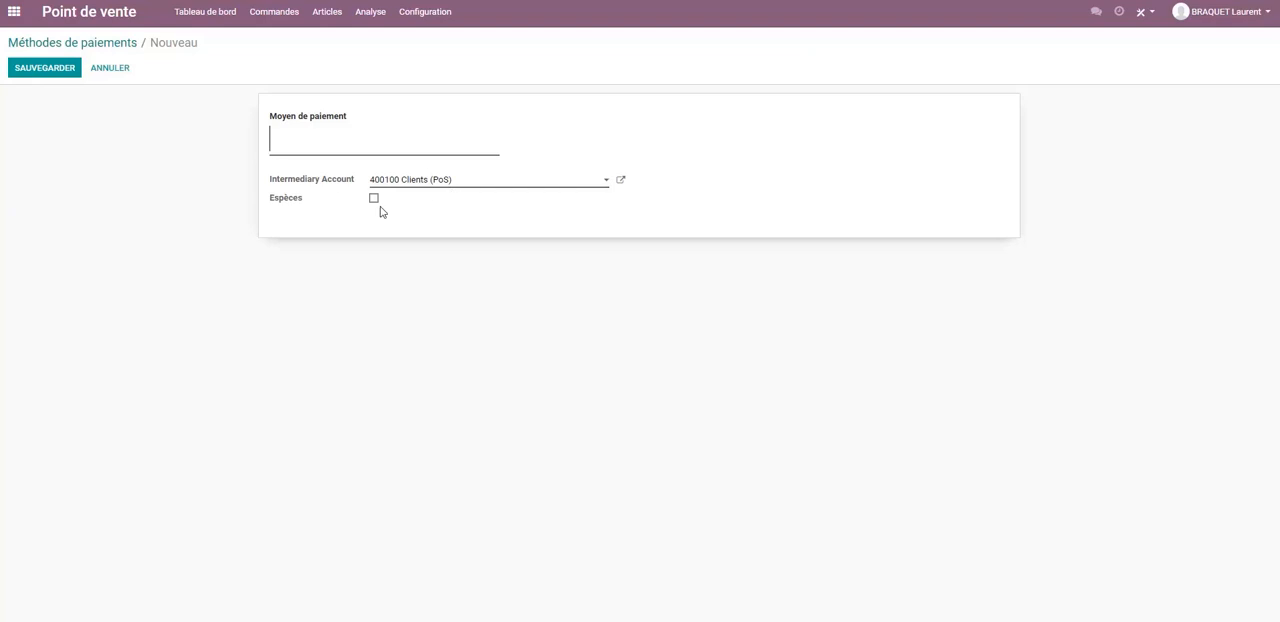
pyautogui.click(98, 47)
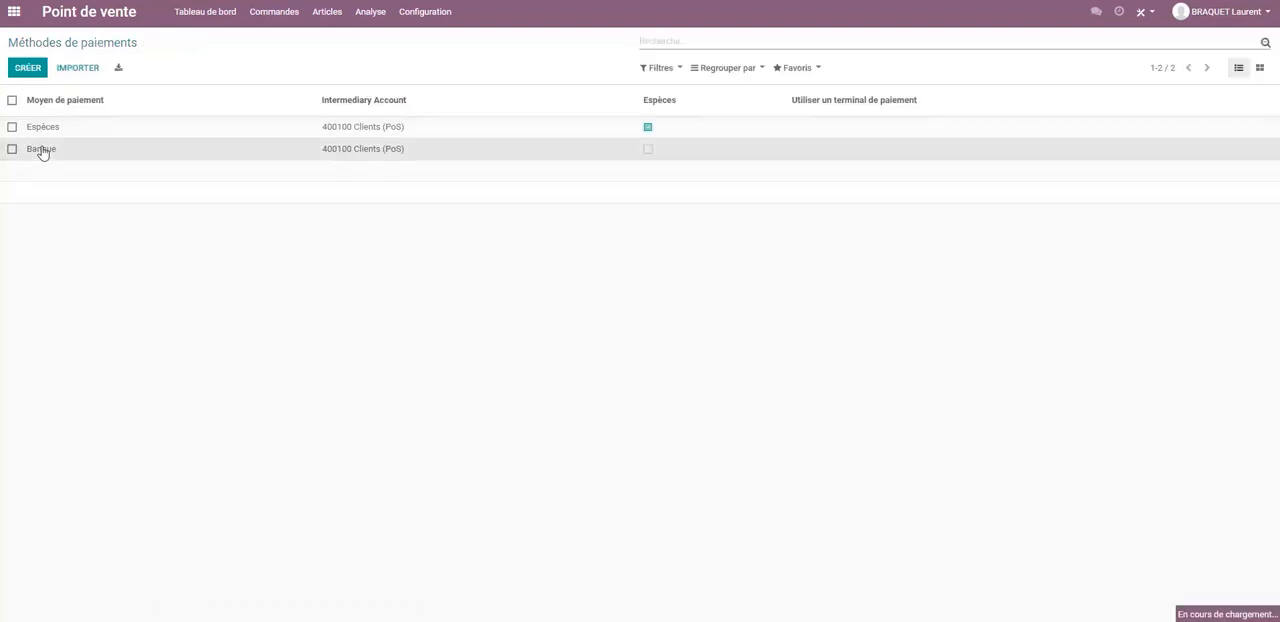
pyautogui.click(40, 151)
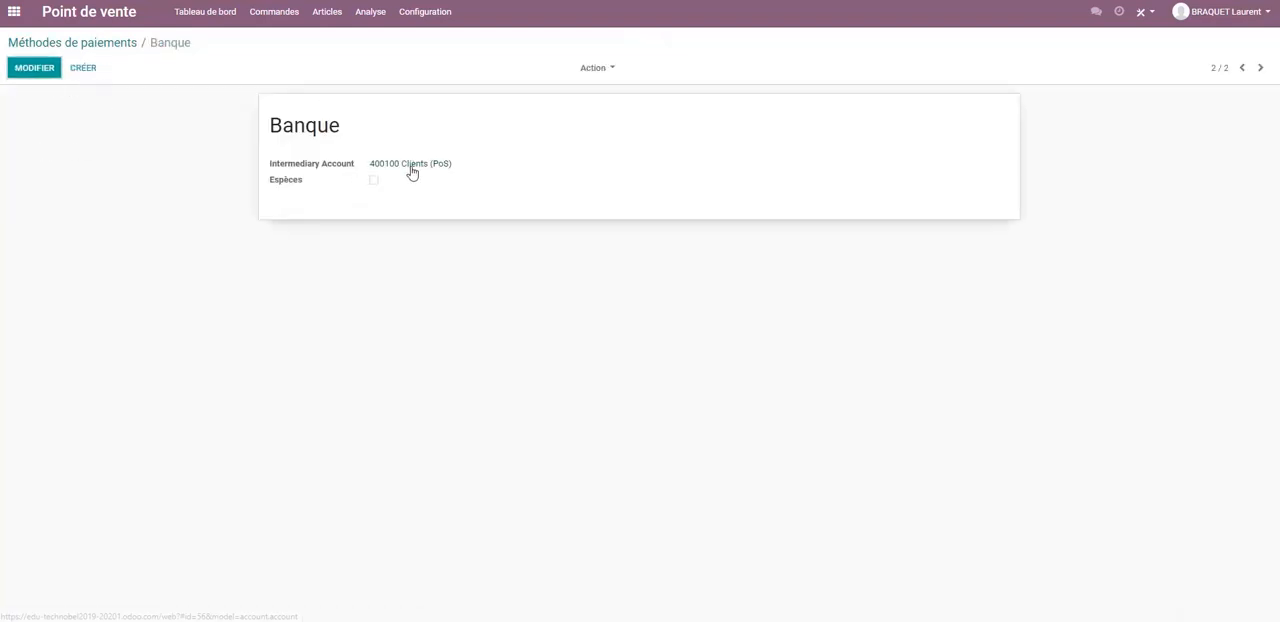
pyautogui.click(84, 42)
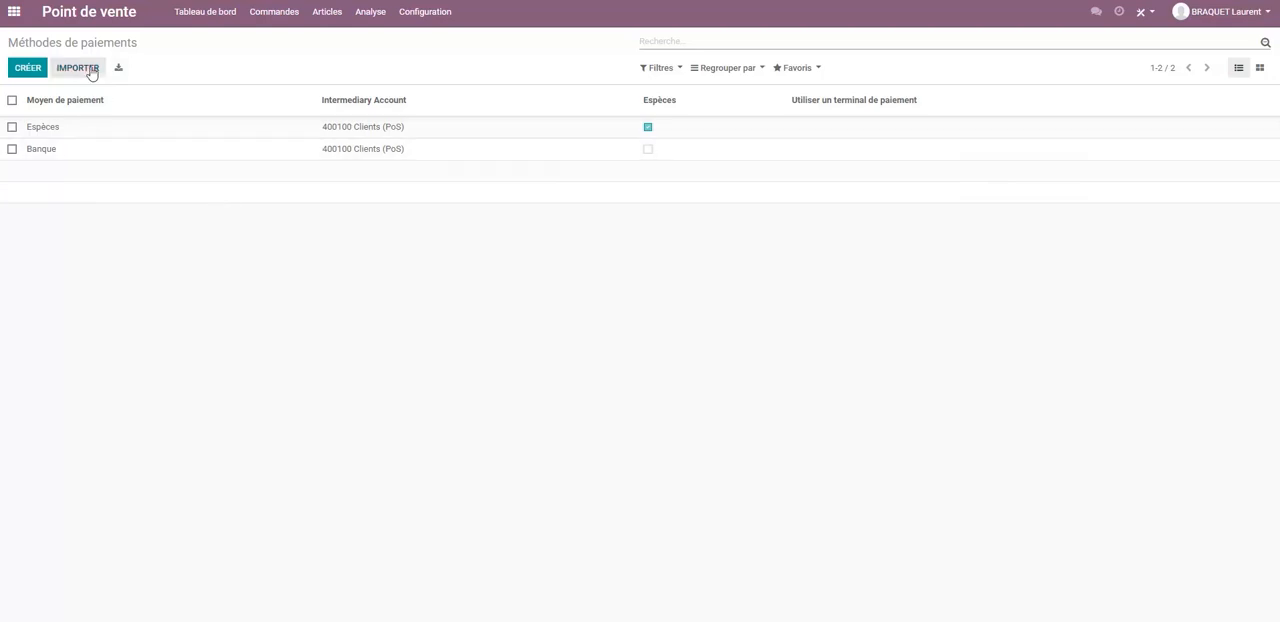
# Open the Bananes 1kg article for editing and compare its general information with its point of sale settings.
pyautogui.click(330, 14)
pyautogui.click(334, 42)
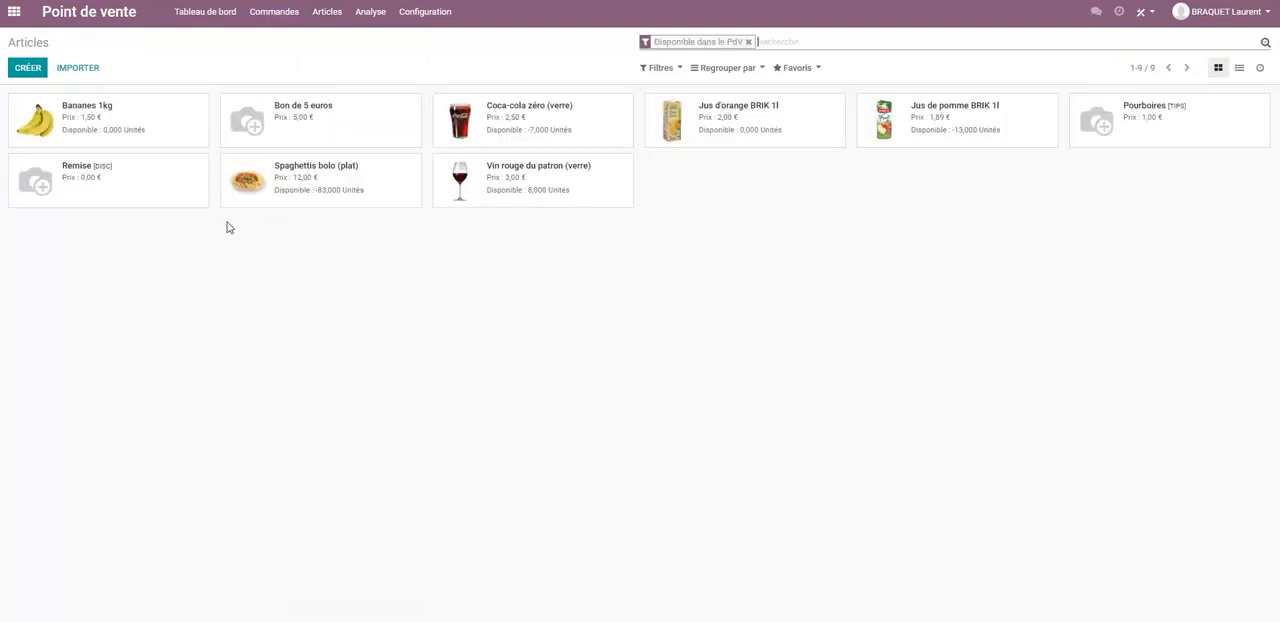
pyautogui.click(110, 125)
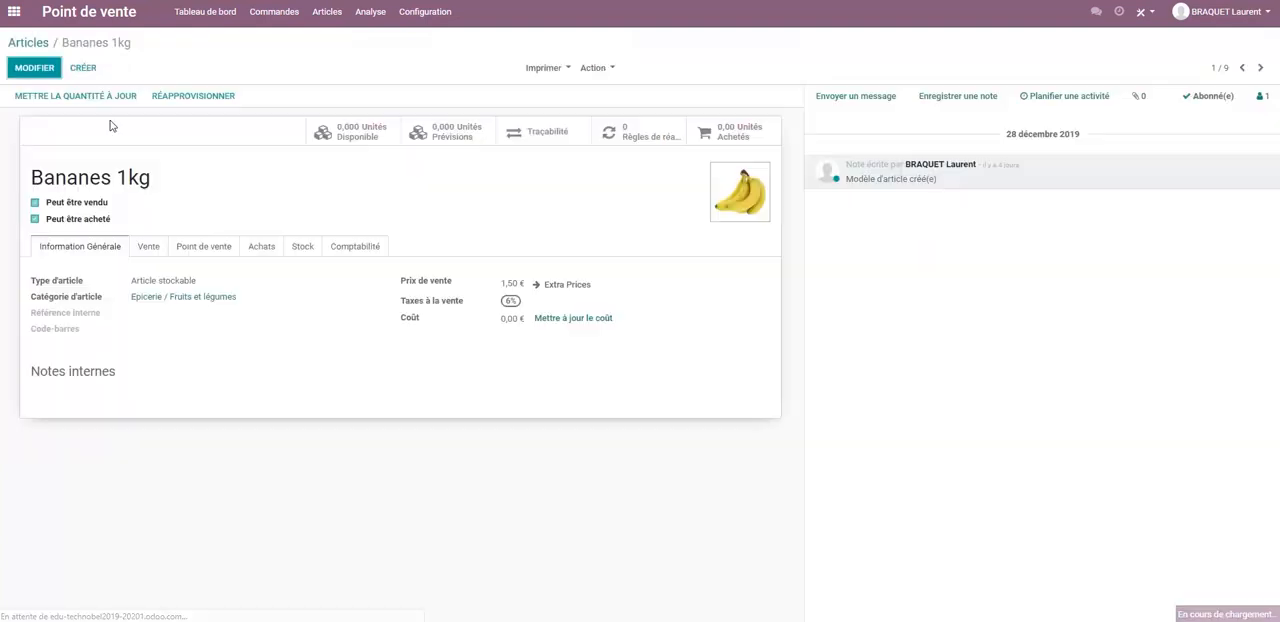
pyautogui.click(208, 255)
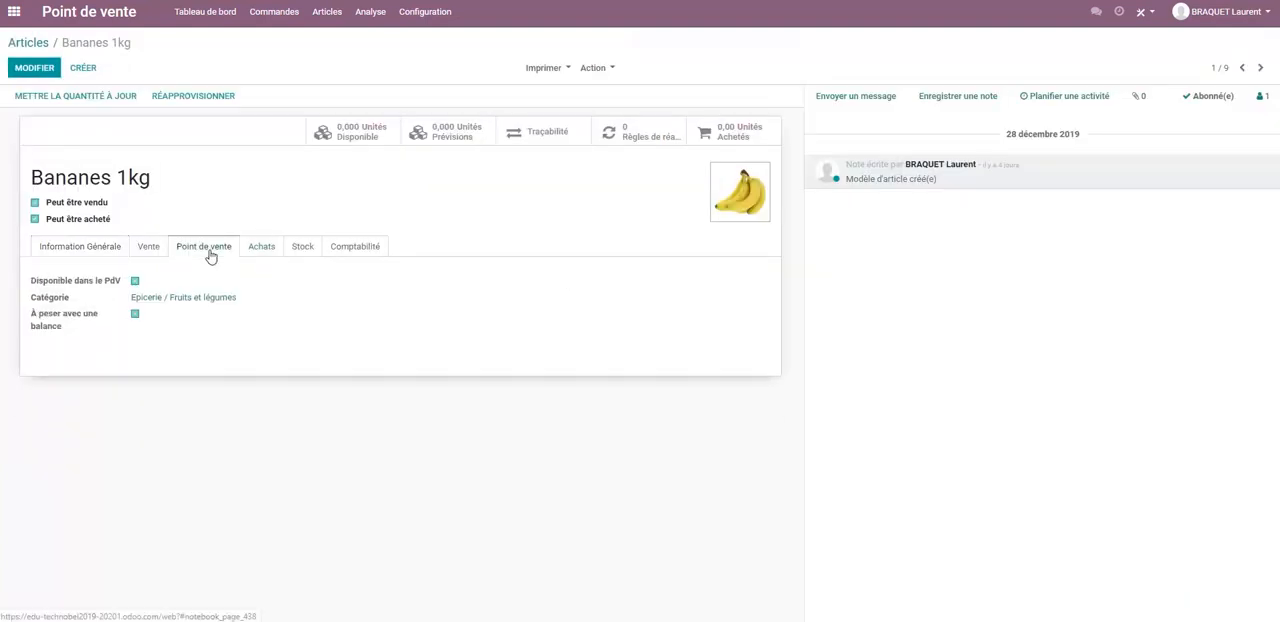
pyautogui.click(32, 70)
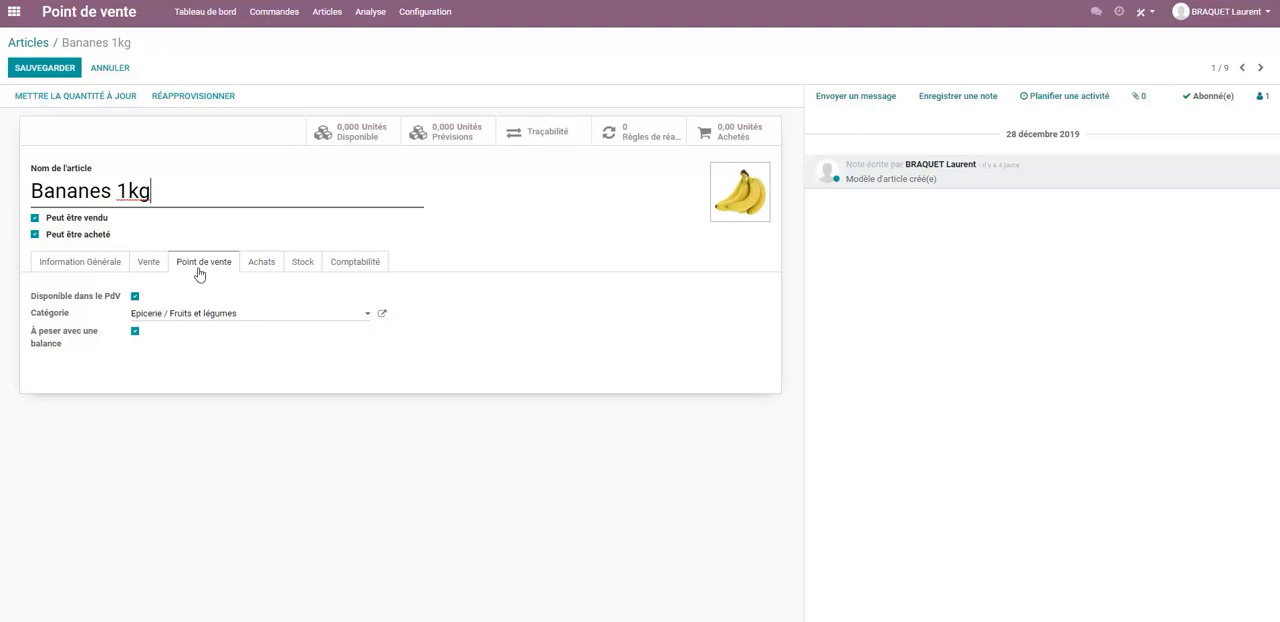
pyautogui.click(85, 266)
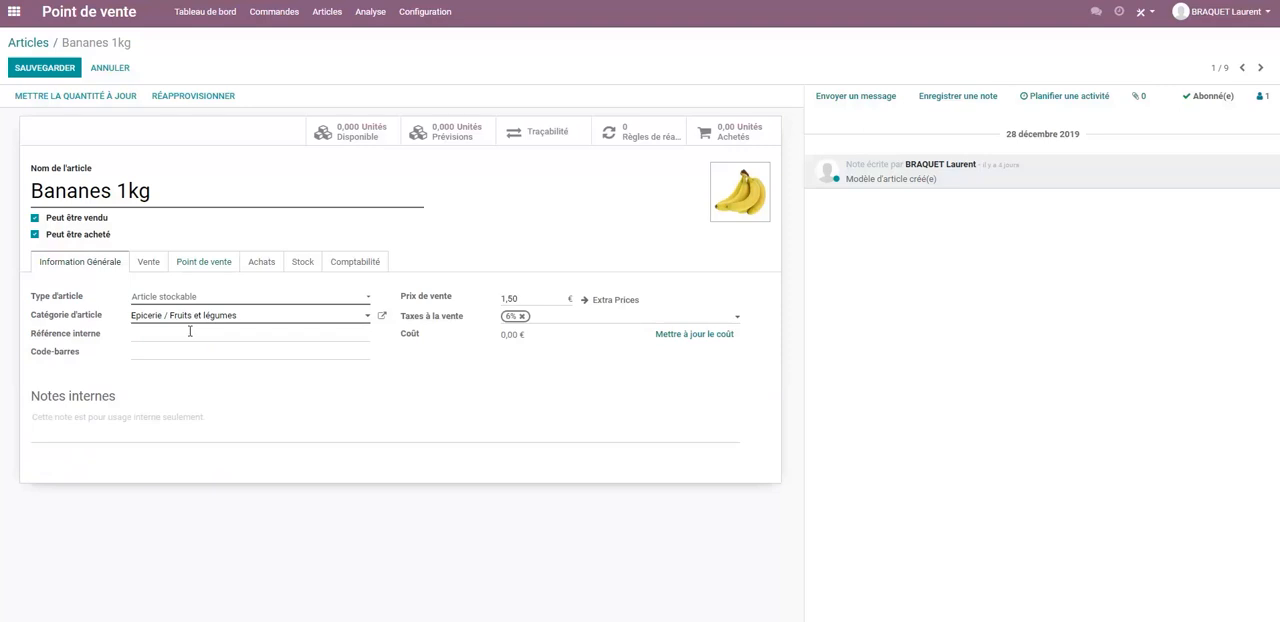
pyautogui.click(196, 265)
# Examine the point of sale category choices and the new category form for Bananes 1kg, discarding all changes to the article.
pyautogui.click(240, 316)
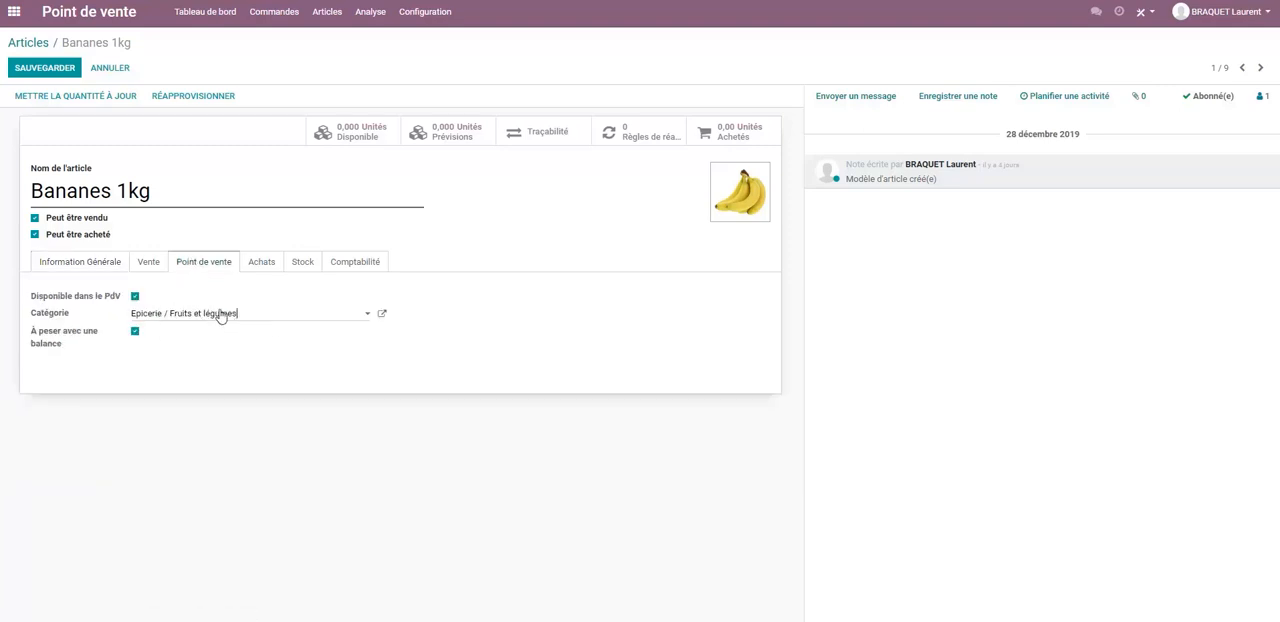
pyautogui.click(366, 315)
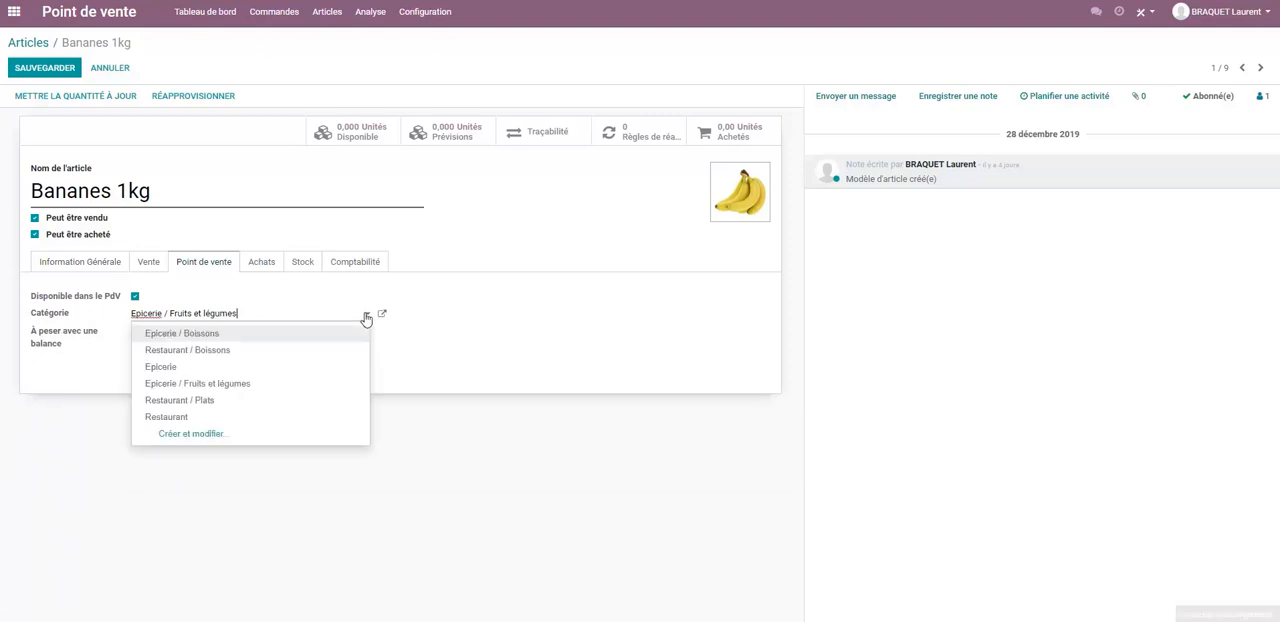
pyautogui.click(193, 434)
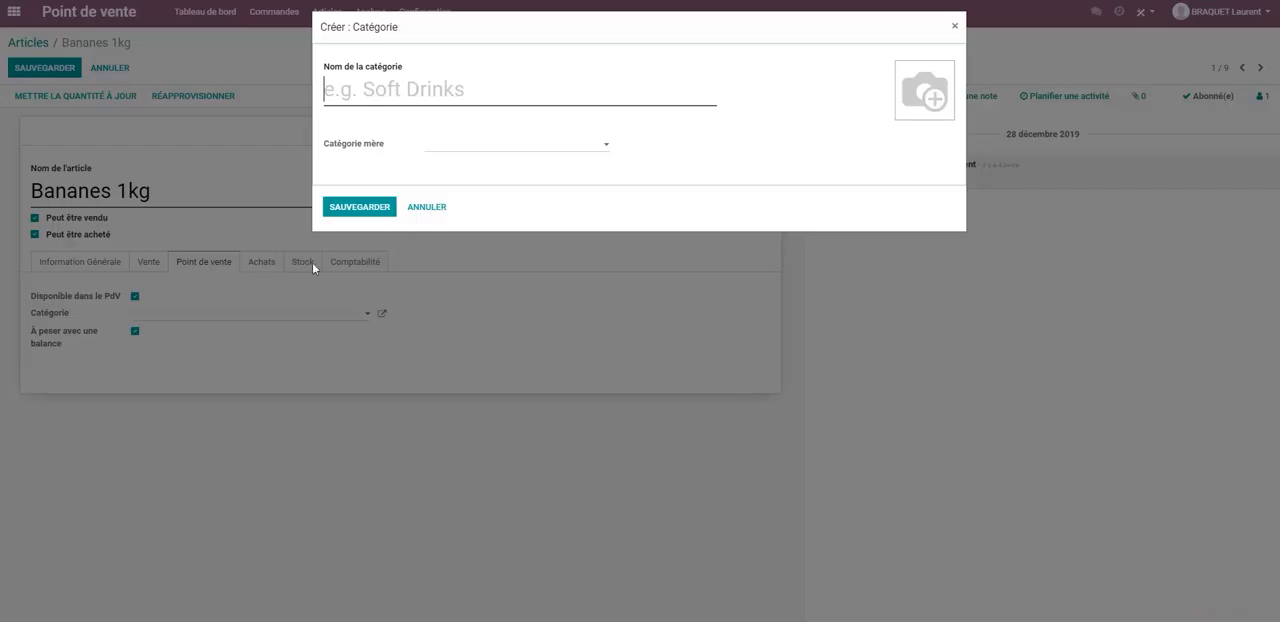
pyautogui.click(605, 148)
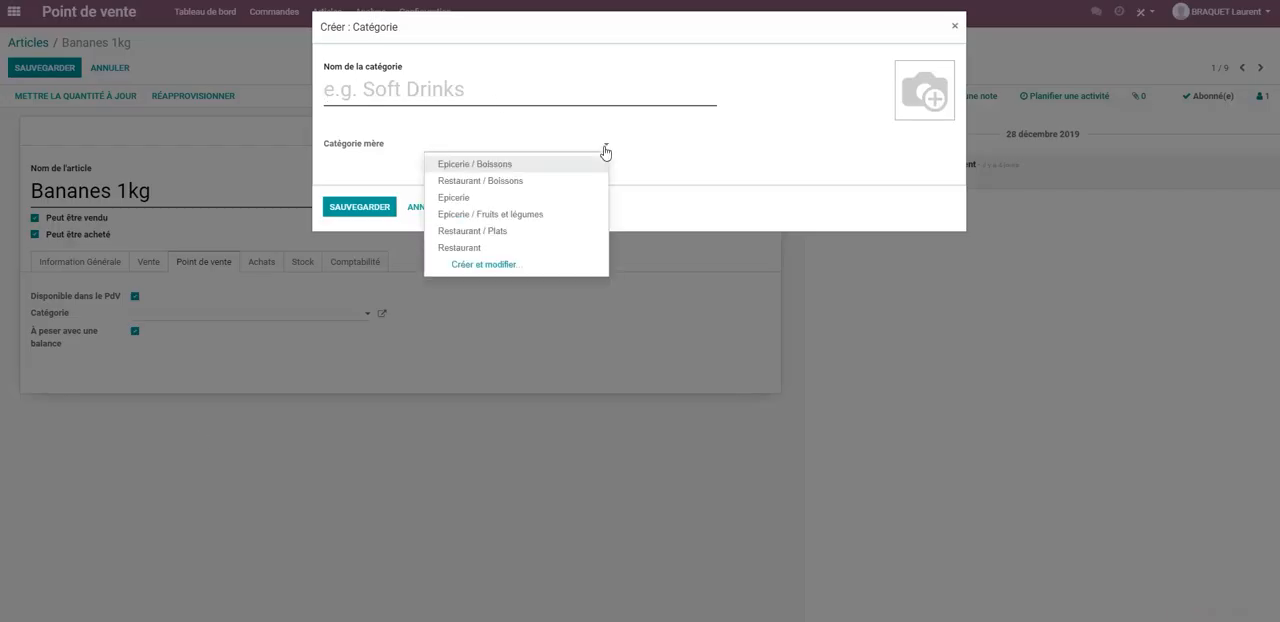
pyautogui.click(606, 150)
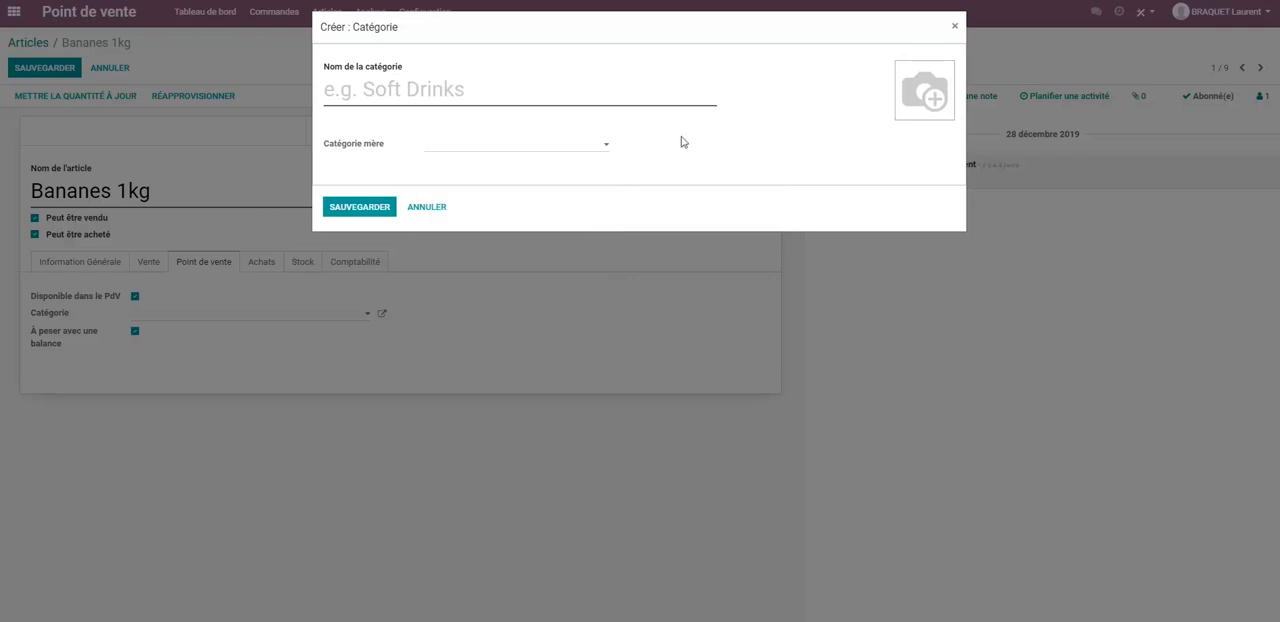
pyautogui.click(426, 207)
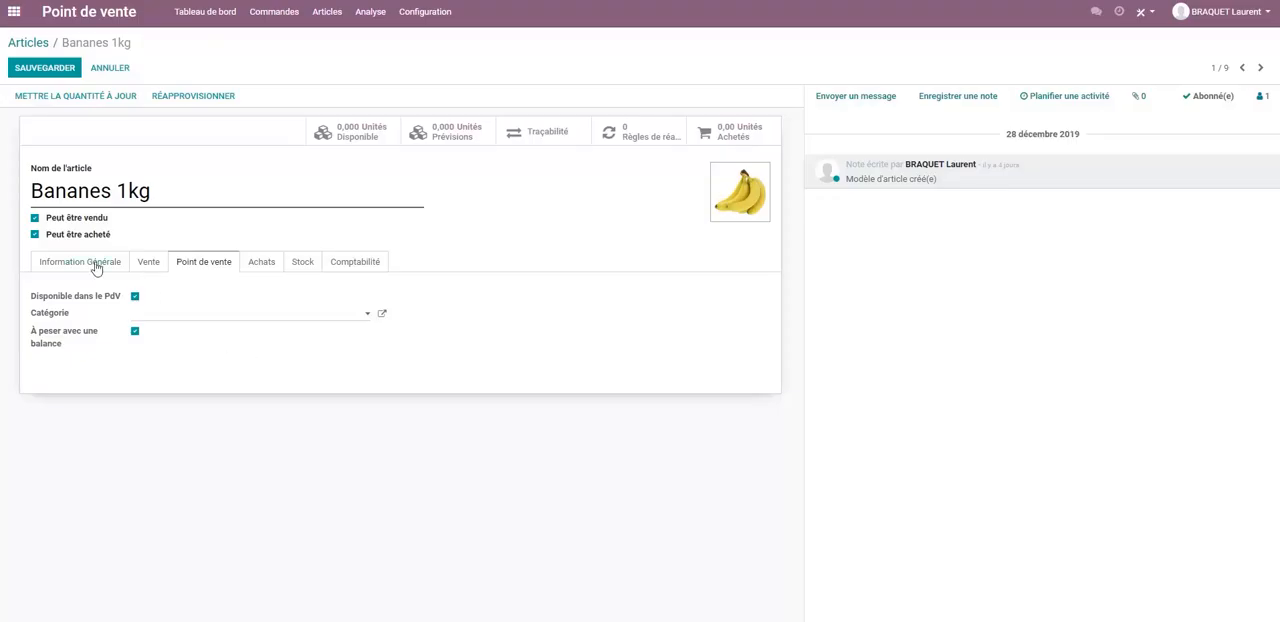
pyautogui.click(140, 270)
pyautogui.click(185, 268)
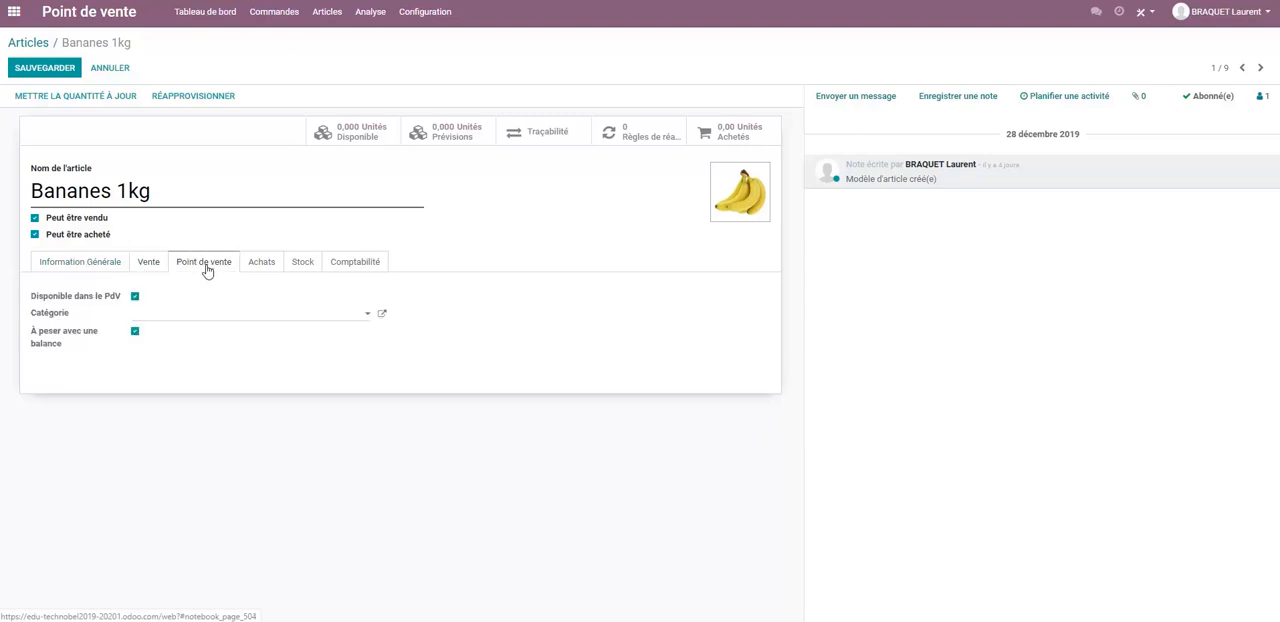
pyautogui.click(111, 68)
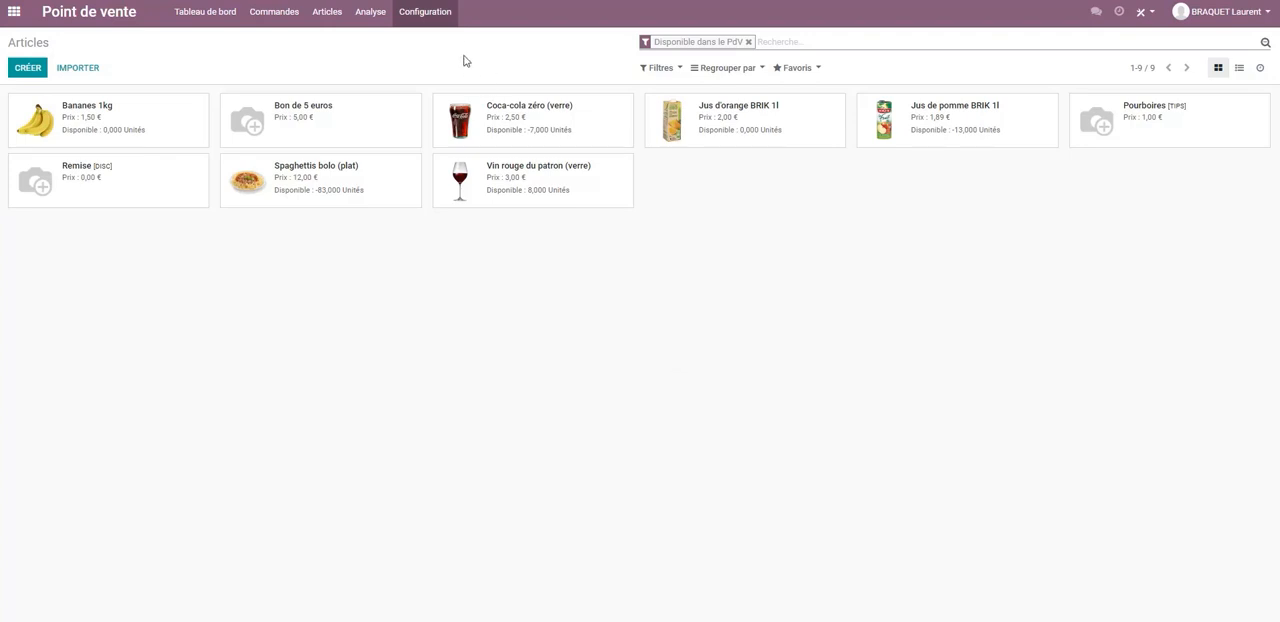
# Open the PoS product categories and look at them as cards and as a list.
pyautogui.click(414, 14)
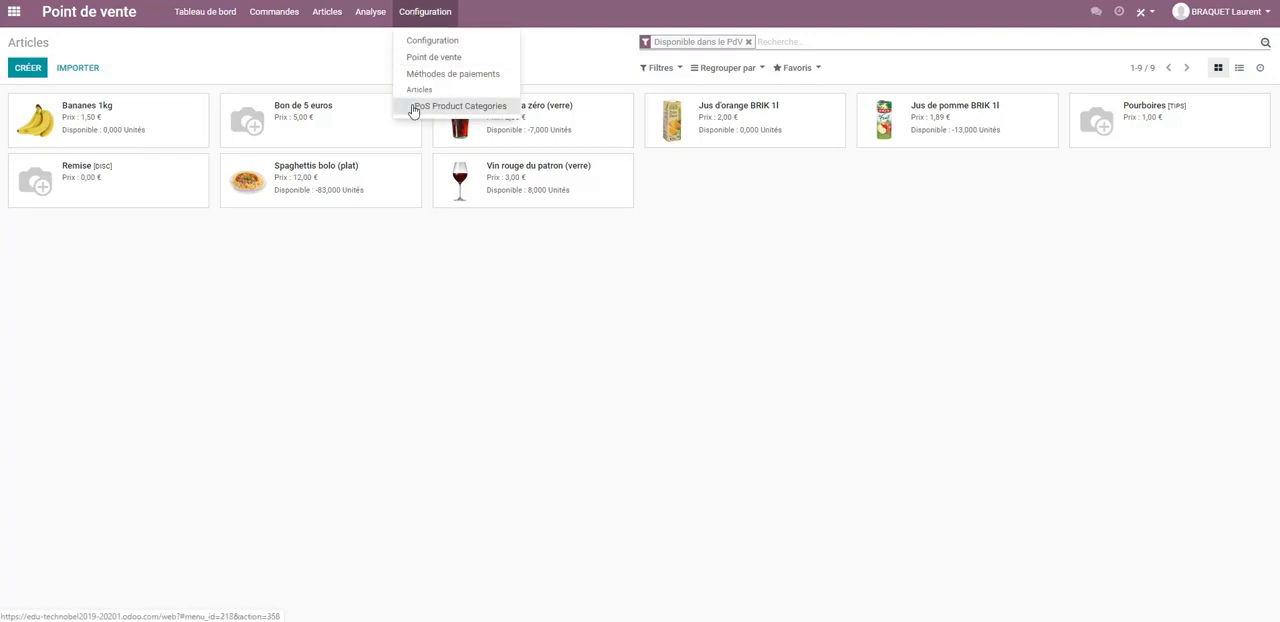
pyautogui.click(474, 110)
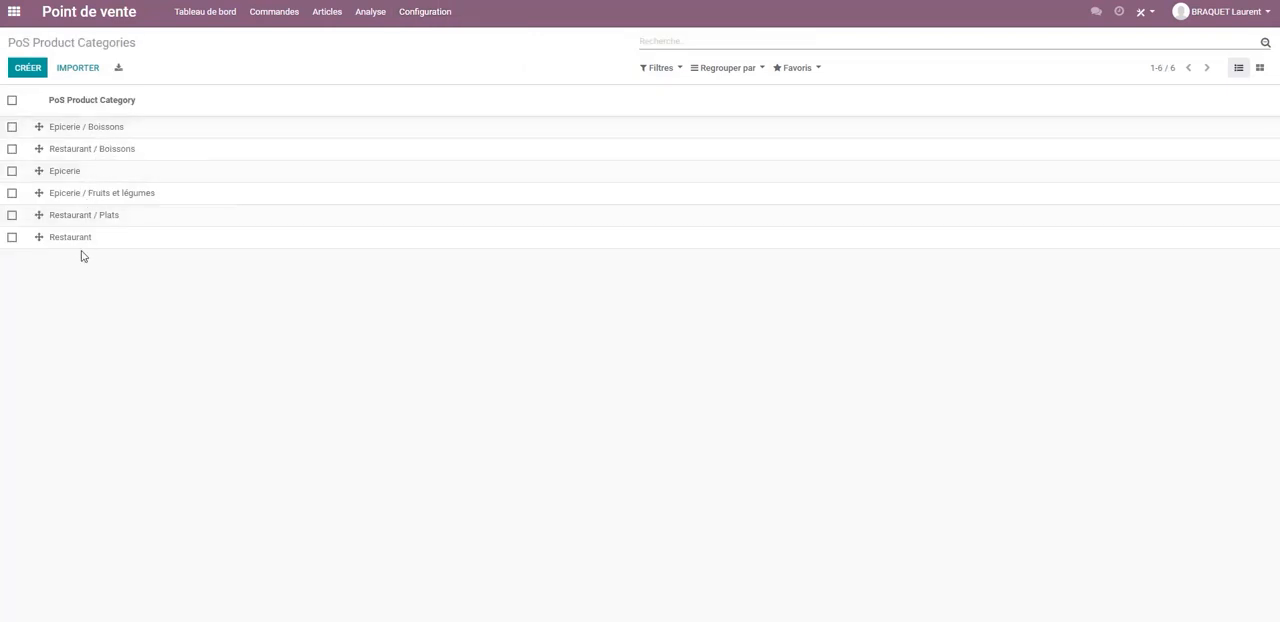
pyautogui.click(1259, 68)
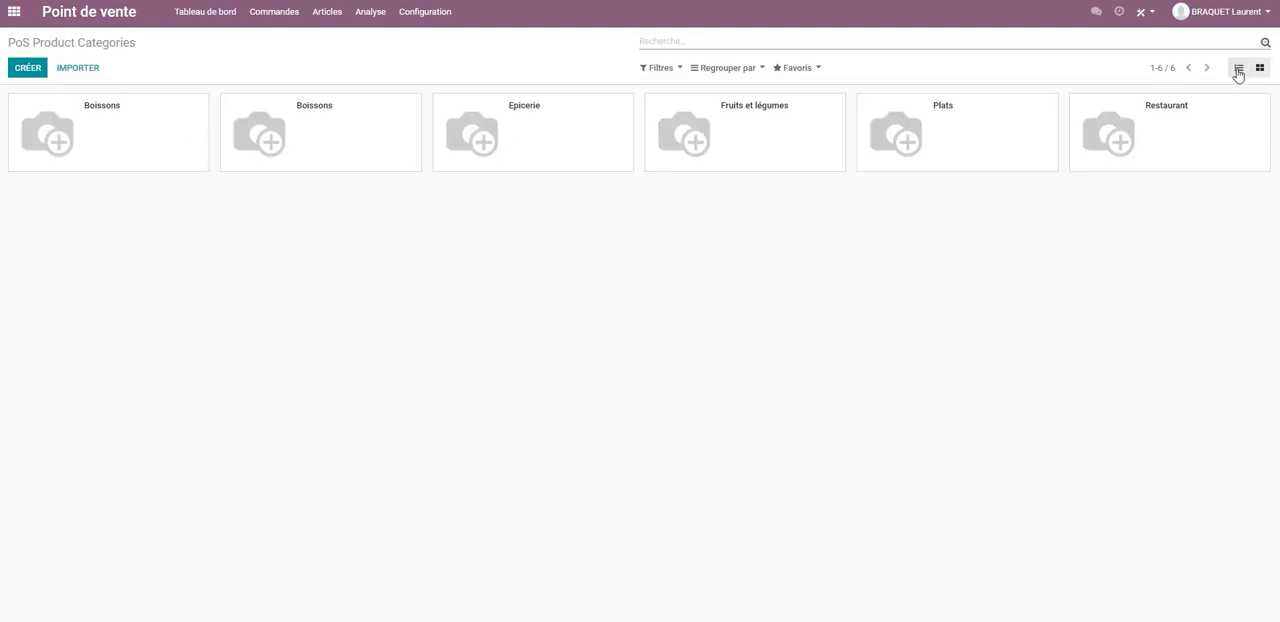
pyautogui.click(1238, 68)
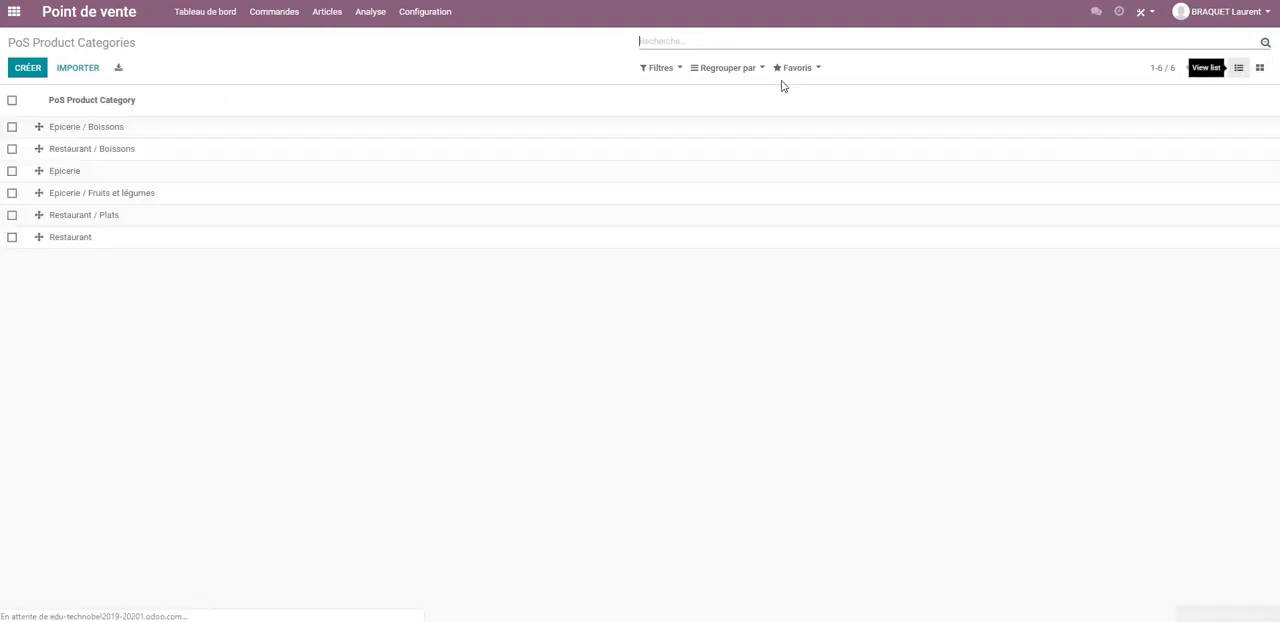
# Examine the actions available for the Epicerie / Boissons category and for all categories together, leaving everything deselected.
pyautogui.click(12, 128)
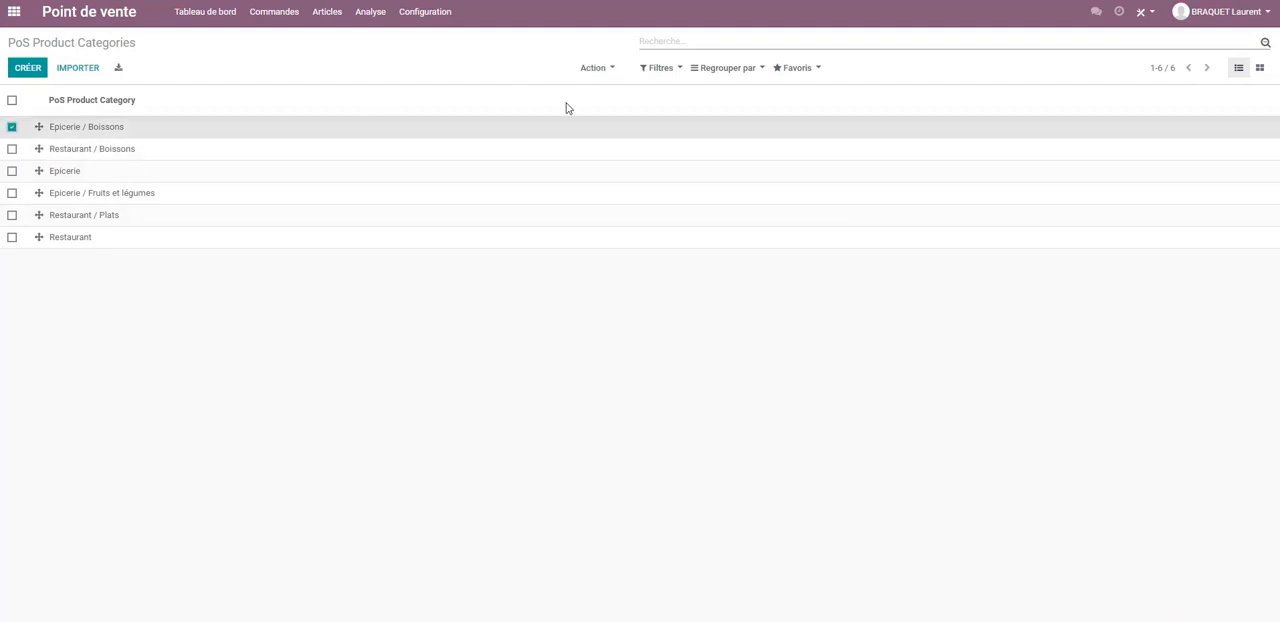
pyautogui.click(612, 69)
pyautogui.click(6, 140)
pyautogui.click(14, 128)
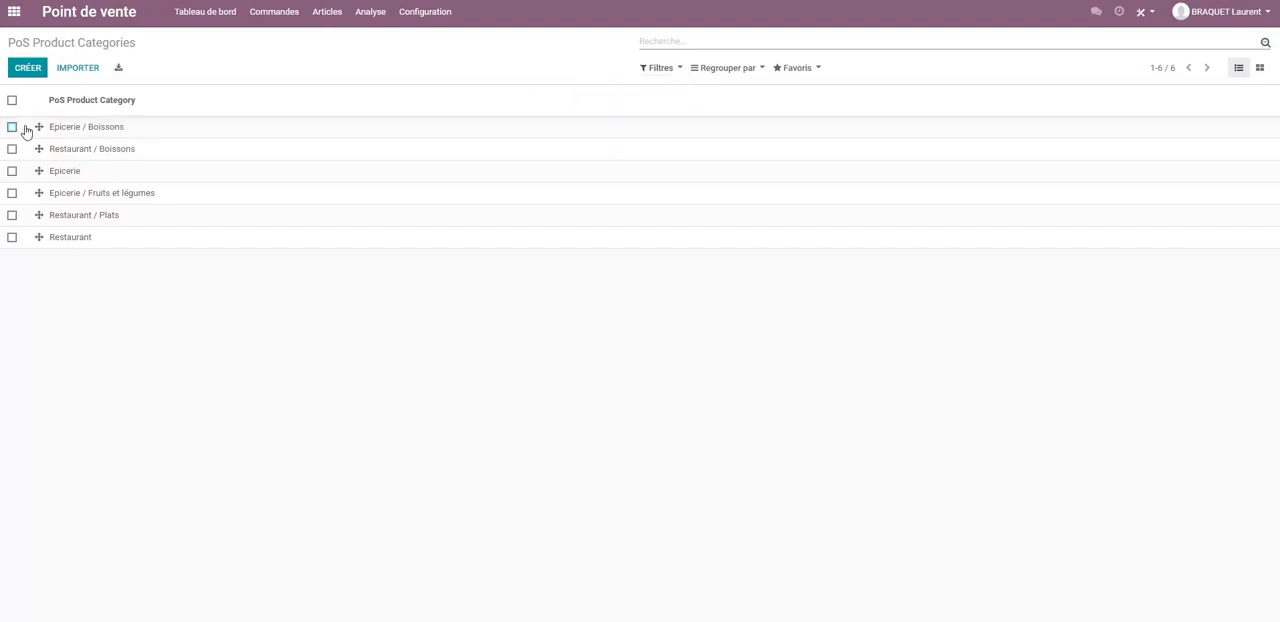
pyautogui.click(12, 100)
pyautogui.click(612, 69)
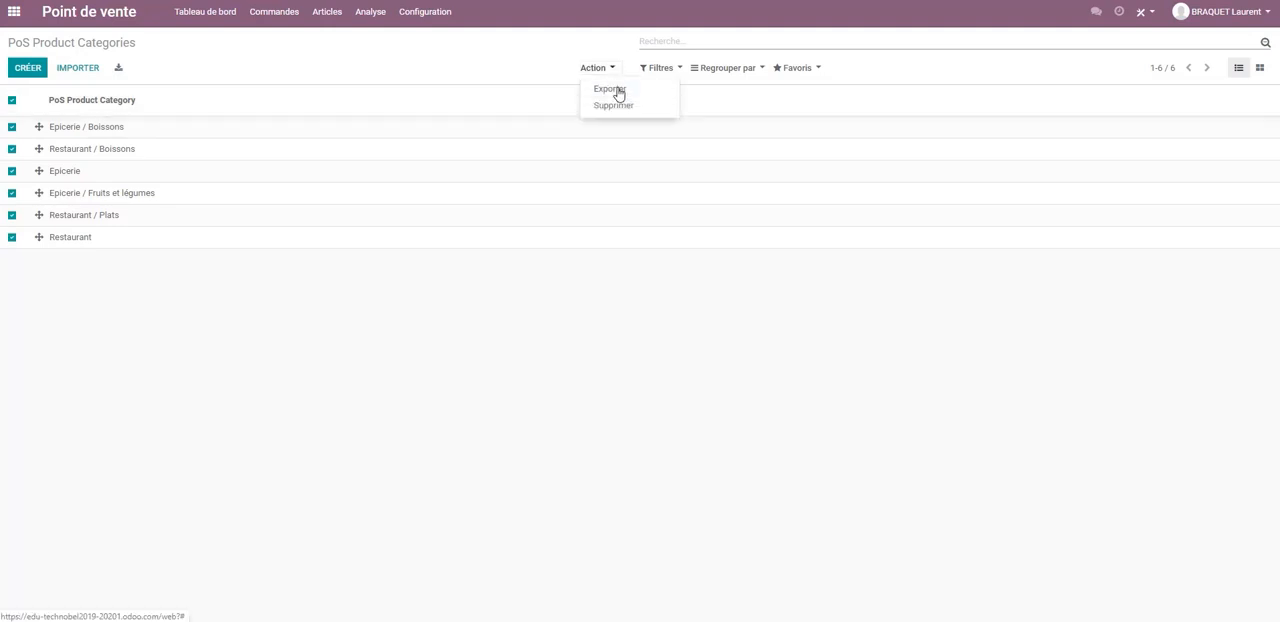
pyautogui.click(12, 100)
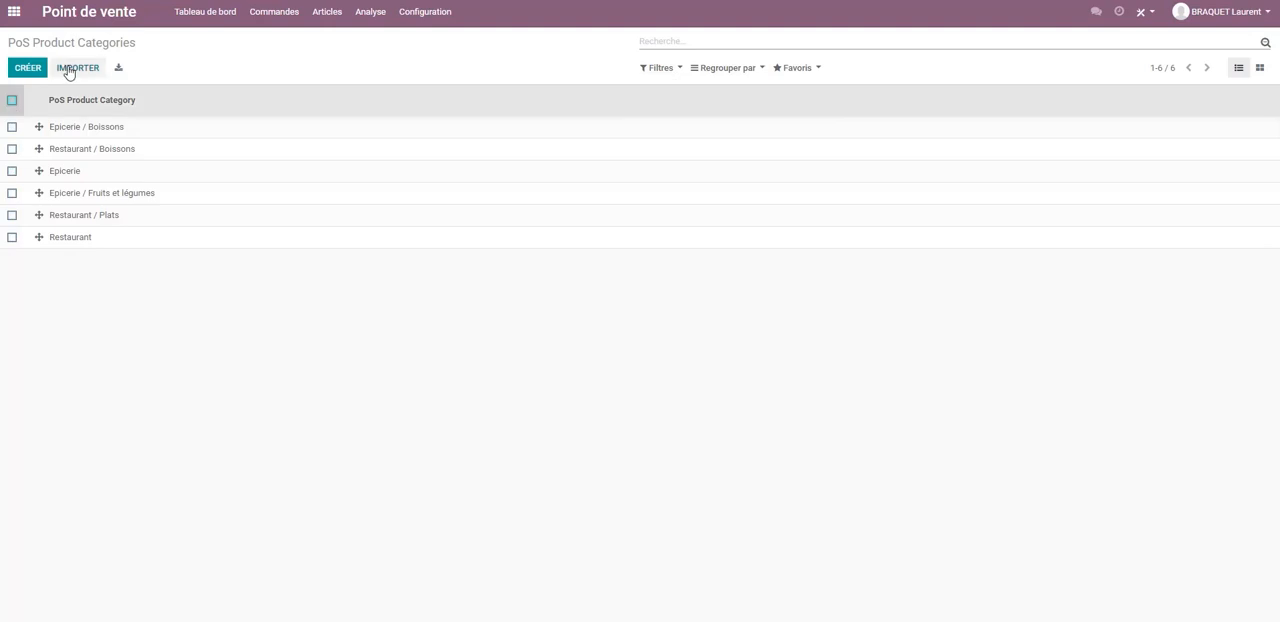
# Return to the point of sale dashboard, open the orders list and examine the Formation order's articles and taxes.
pyautogui.click(14, 12)
pyautogui.click(500, 124)
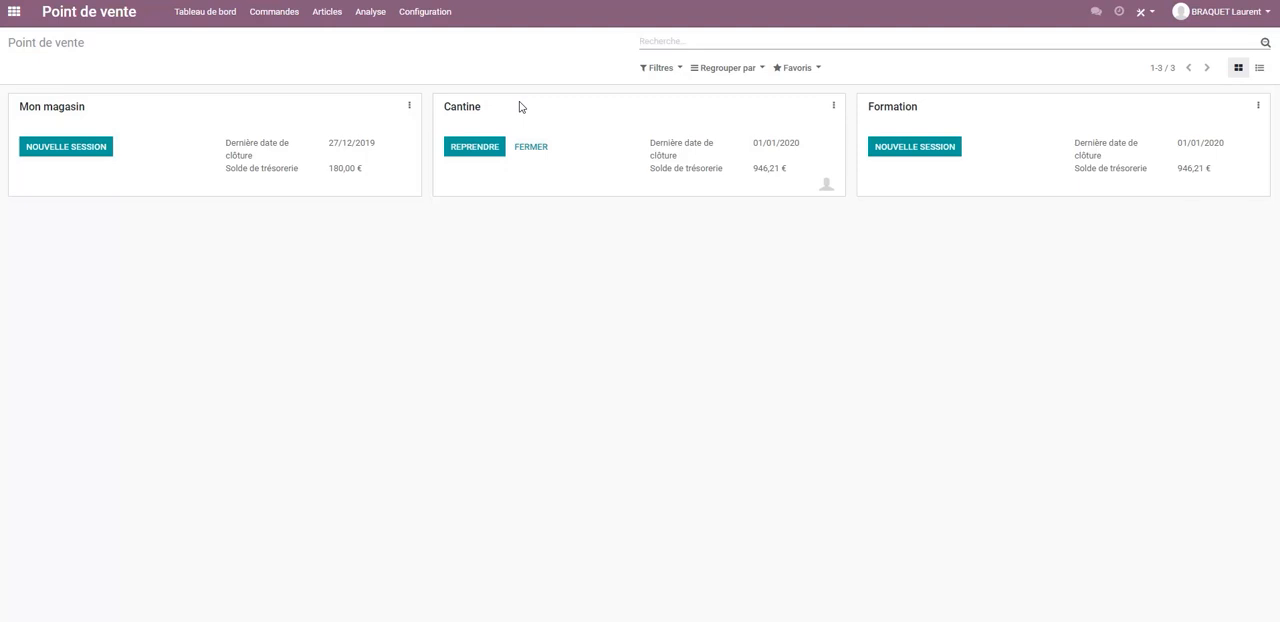
pyautogui.click(275, 12)
pyautogui.click(280, 38)
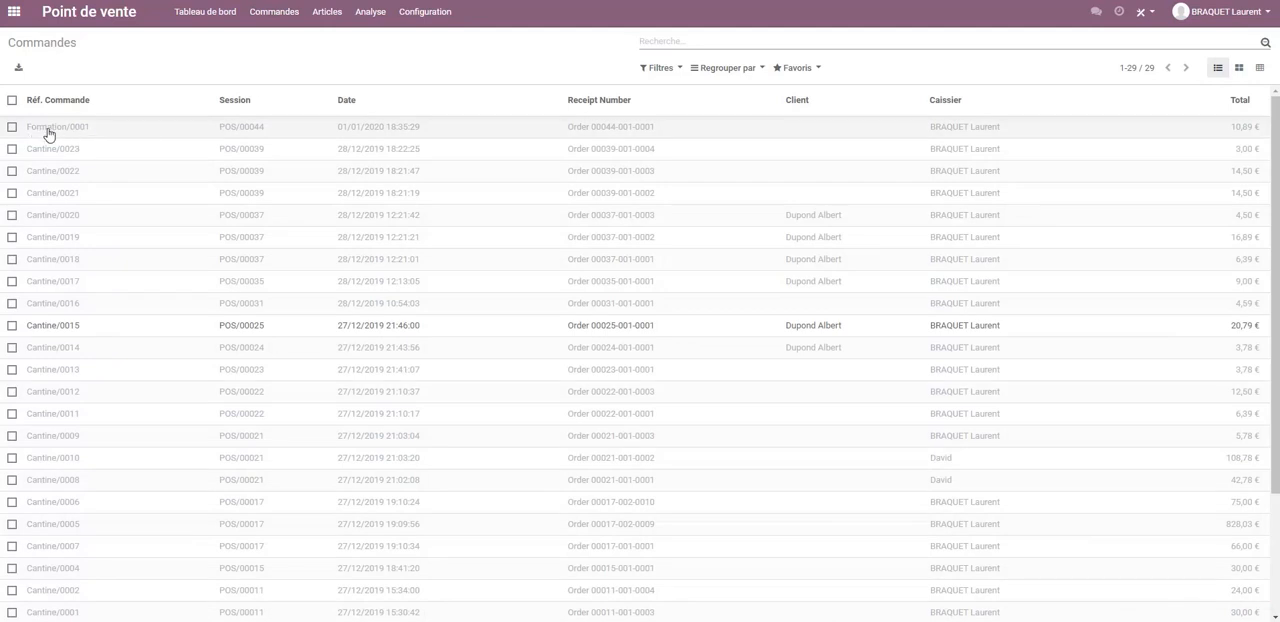
pyautogui.click(52, 128)
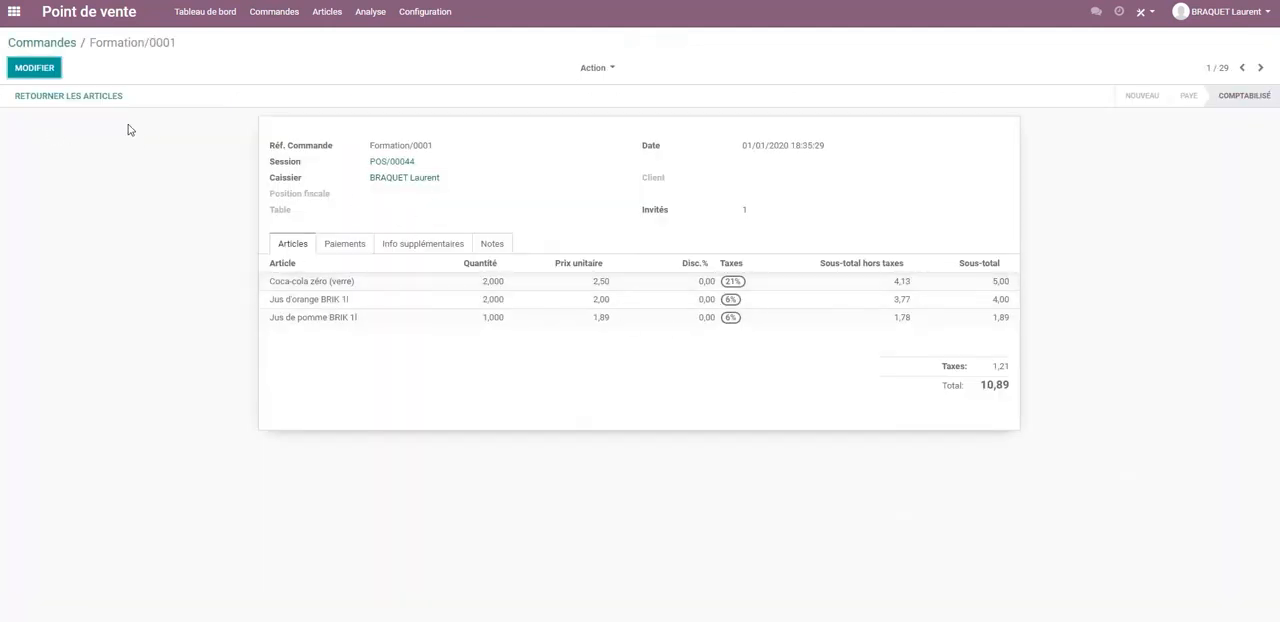
# Switch to Comptabilité, examine the Formation session's entries in the Ventes journal and return to the applications overview.
pyautogui.click(14, 11)
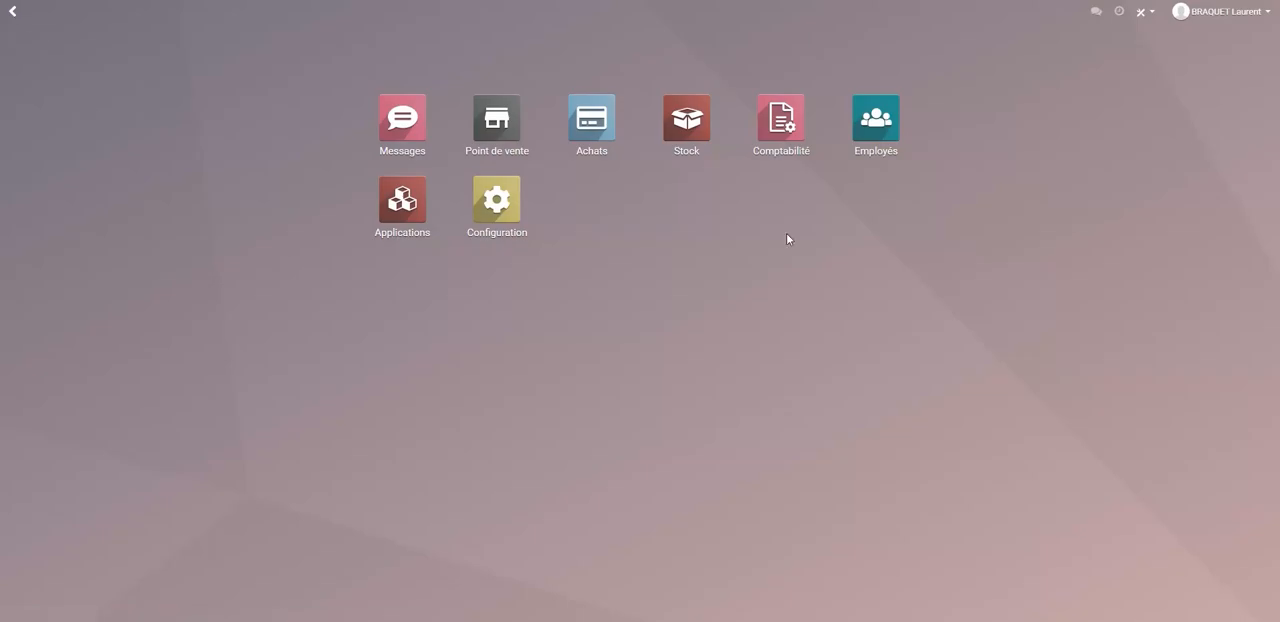
pyautogui.click(780, 123)
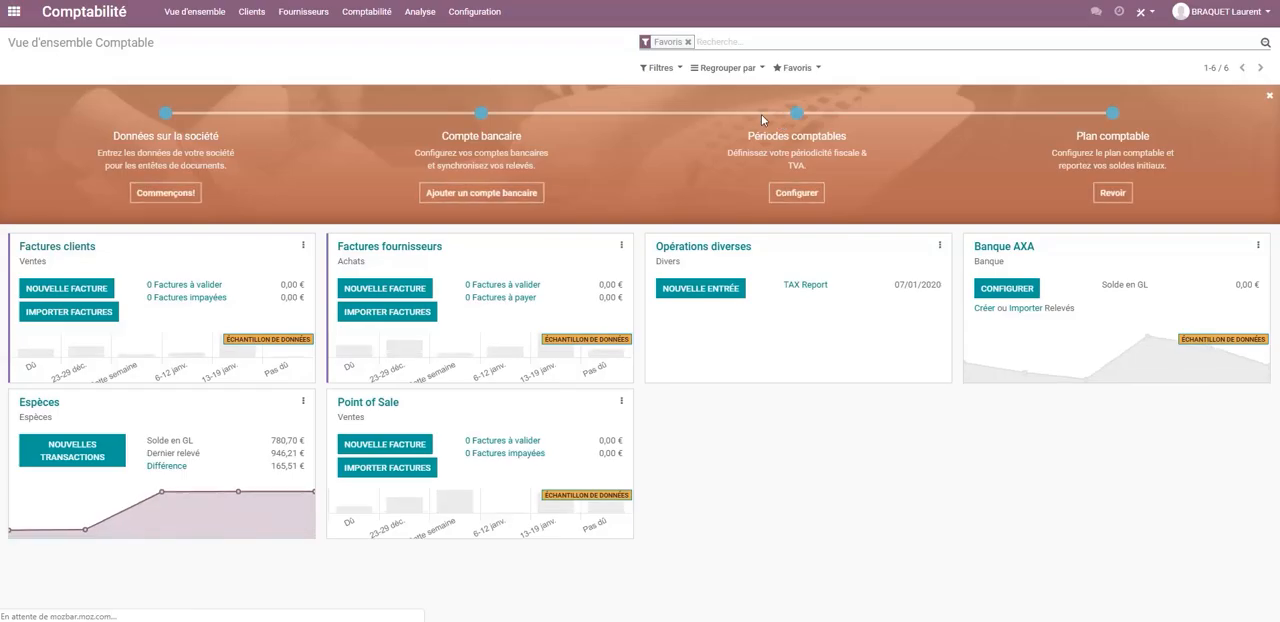
pyautogui.click(366, 11)
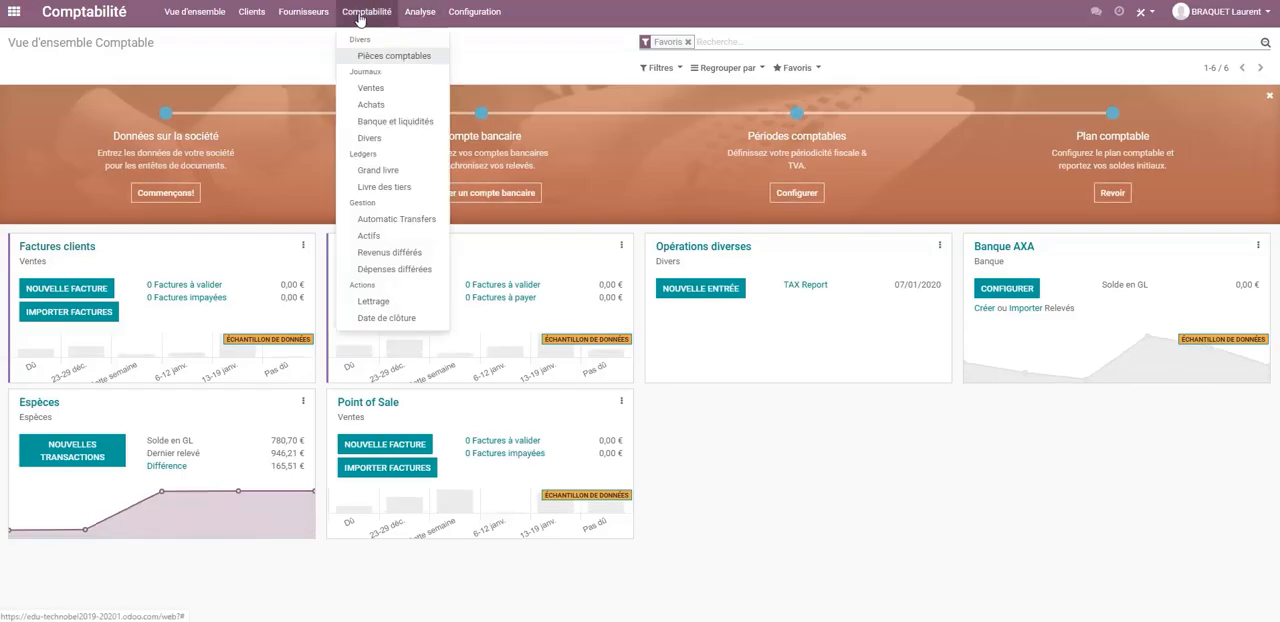
pyautogui.click(380, 89)
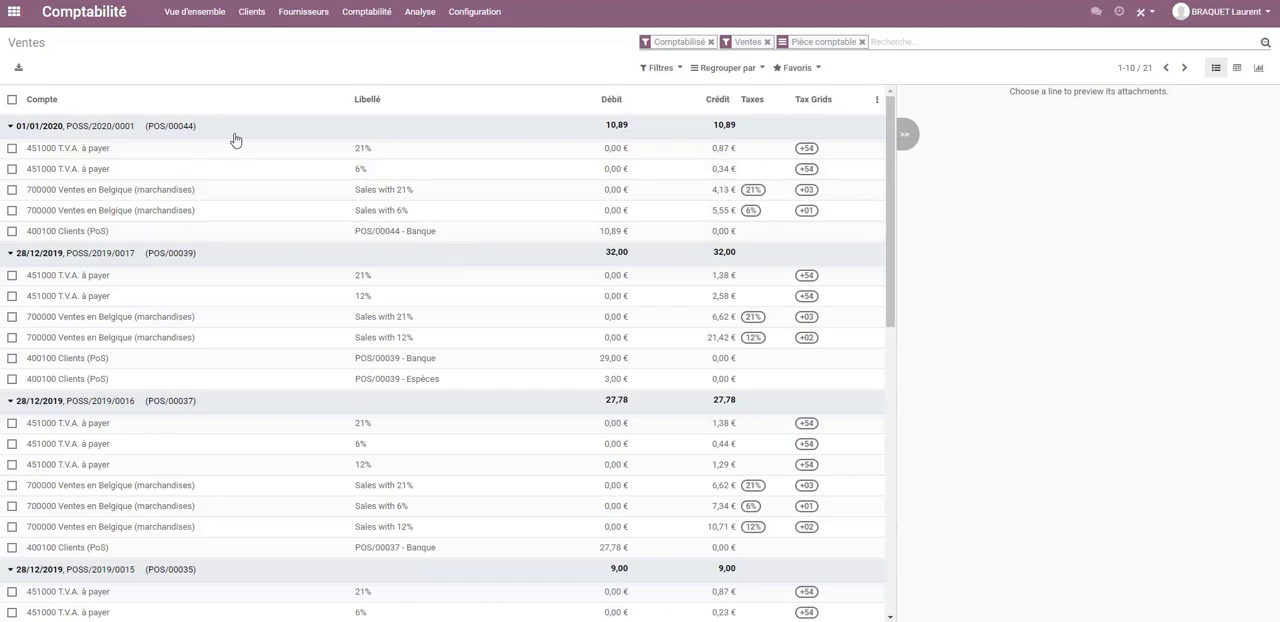
pyautogui.click(14, 11)
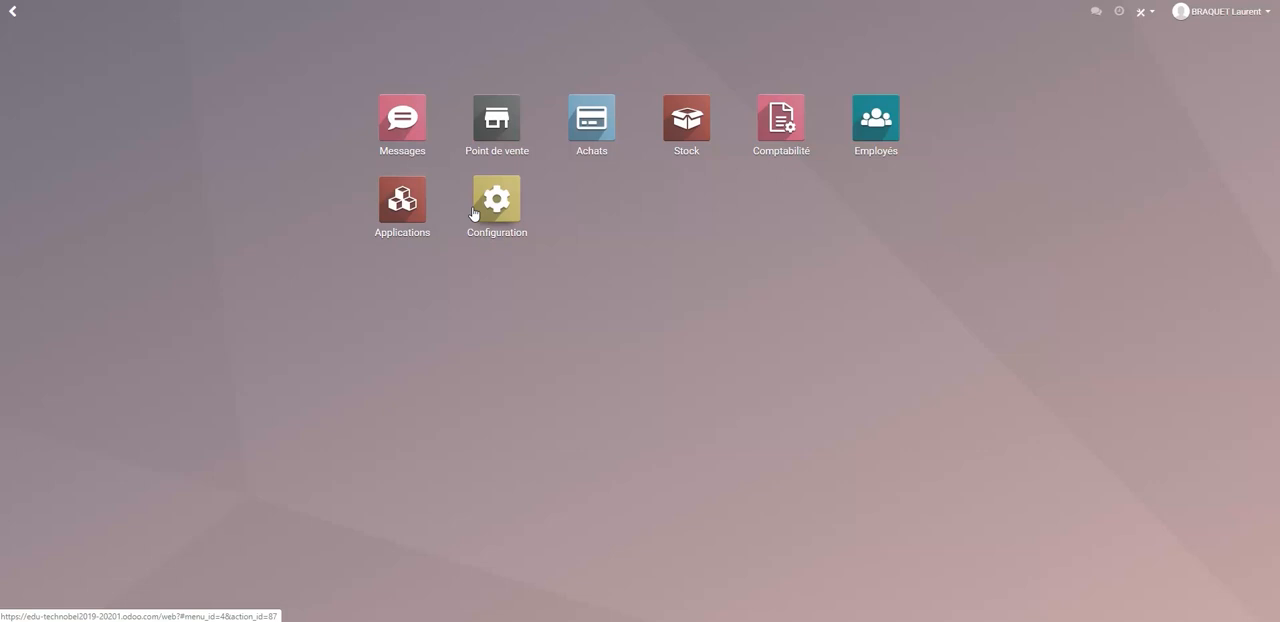
# Open a new Formation session in Point de vente and add Jus d'orange BRIK 1l and Coca-cola zéro (verre) to the order.
pyautogui.click(497, 124)
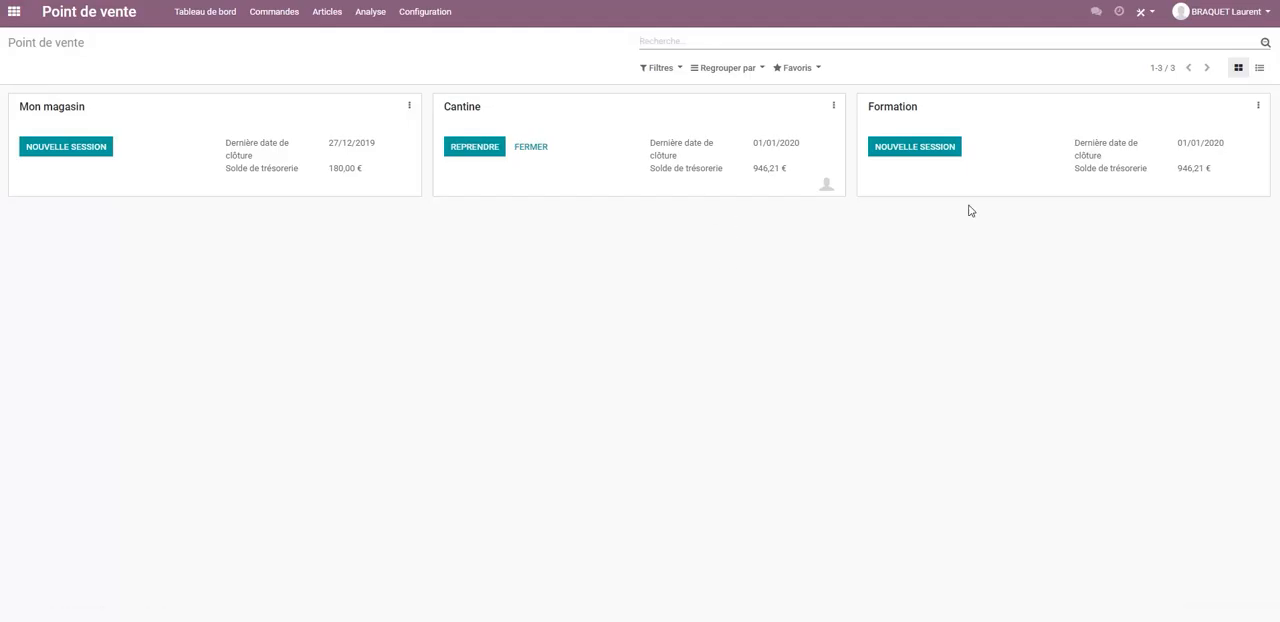
pyautogui.click(925, 148)
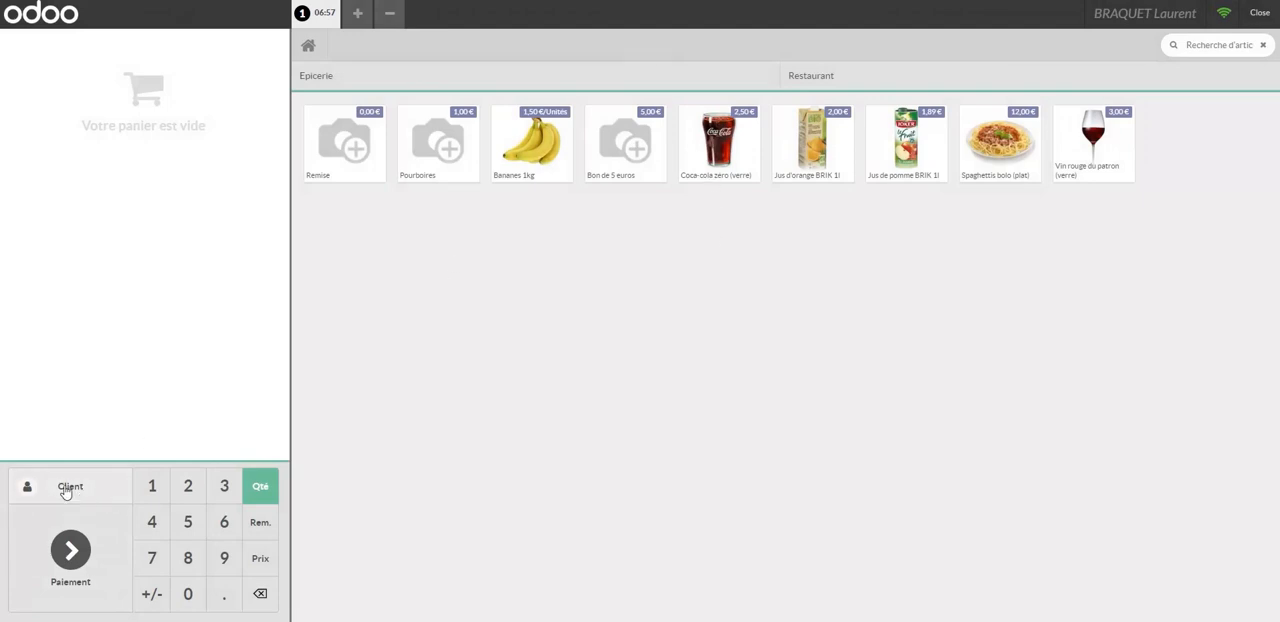
pyautogui.click(800, 141)
pyautogui.click(741, 142)
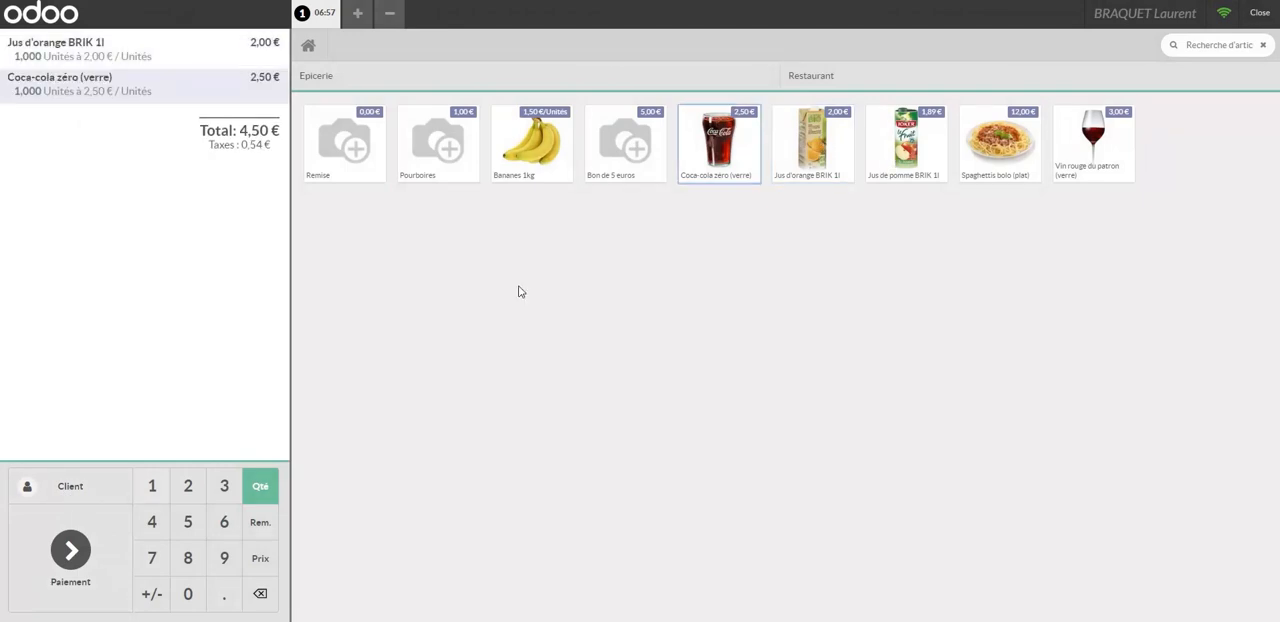
# Create a new customer from the order and enter the customer's name and street address.
pyautogui.click(70, 488)
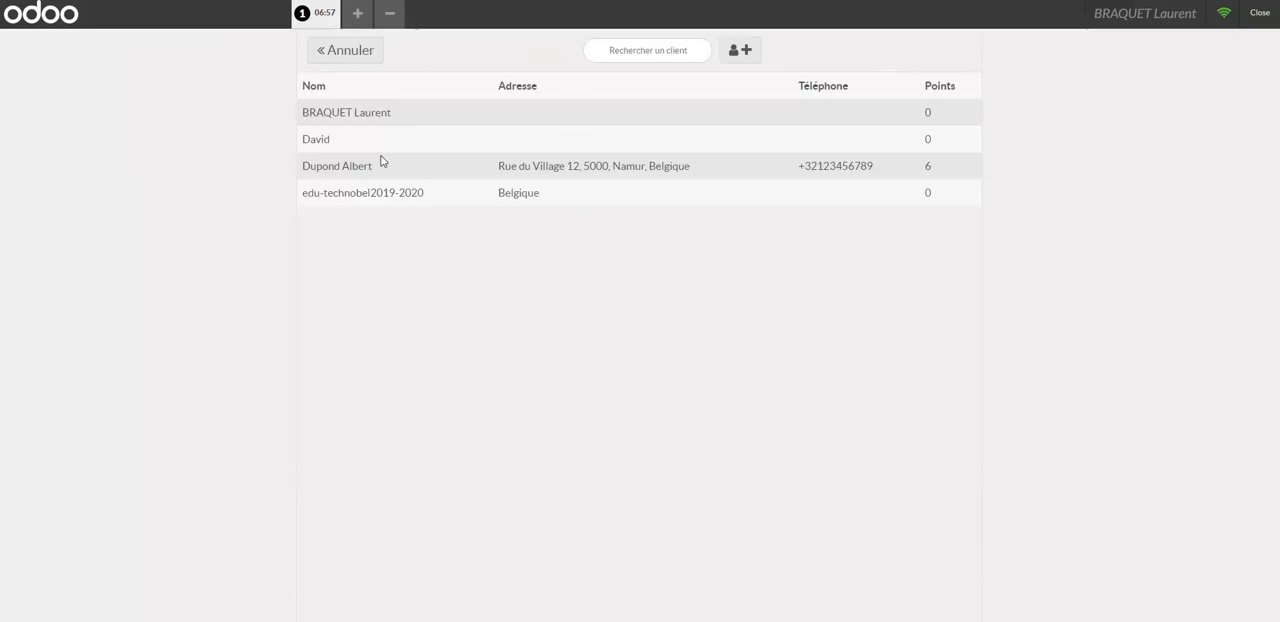
pyautogui.click(745, 52)
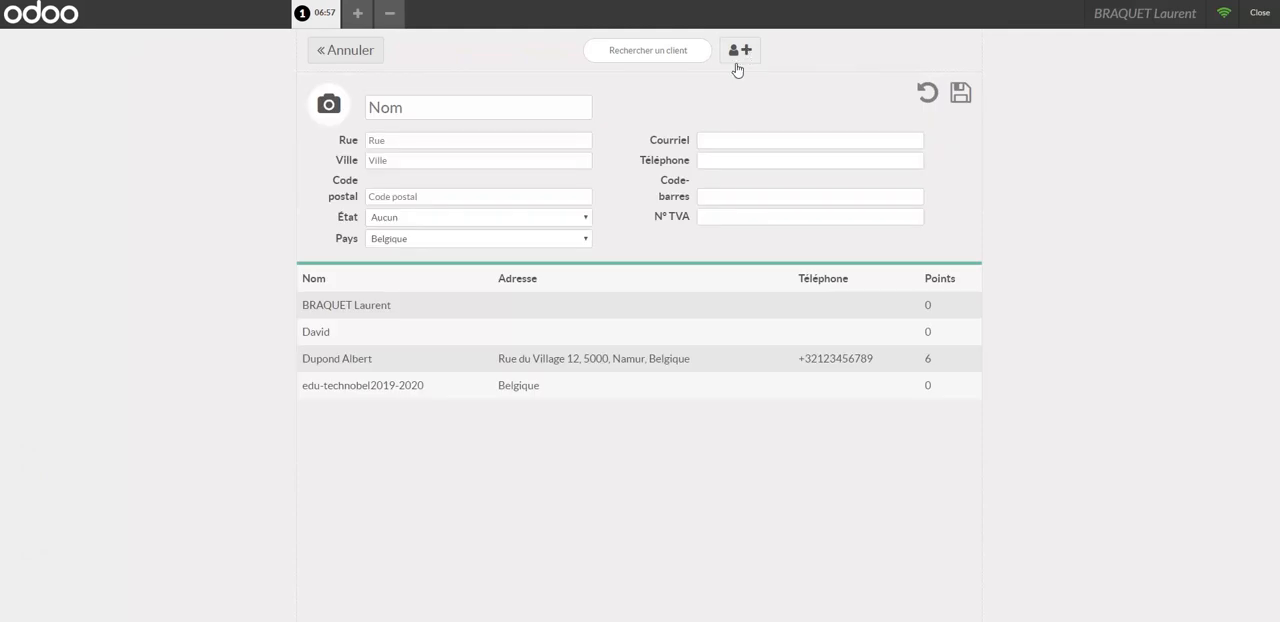
pyautogui.click(411, 104)
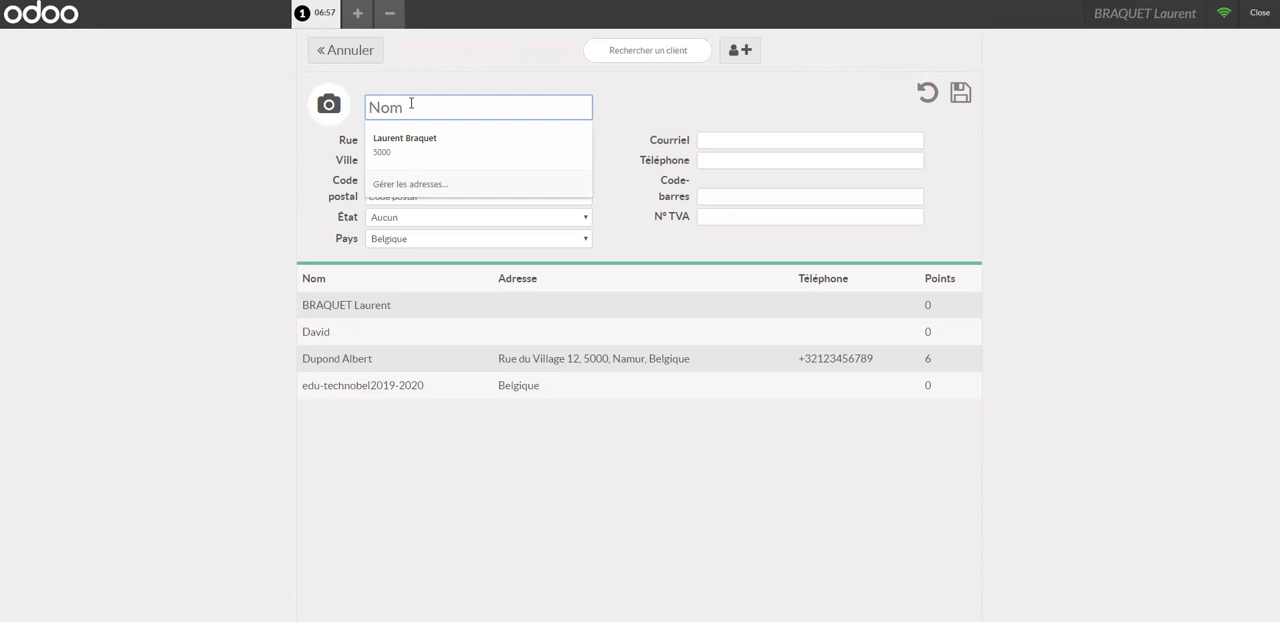
pyautogui.write('Durand')
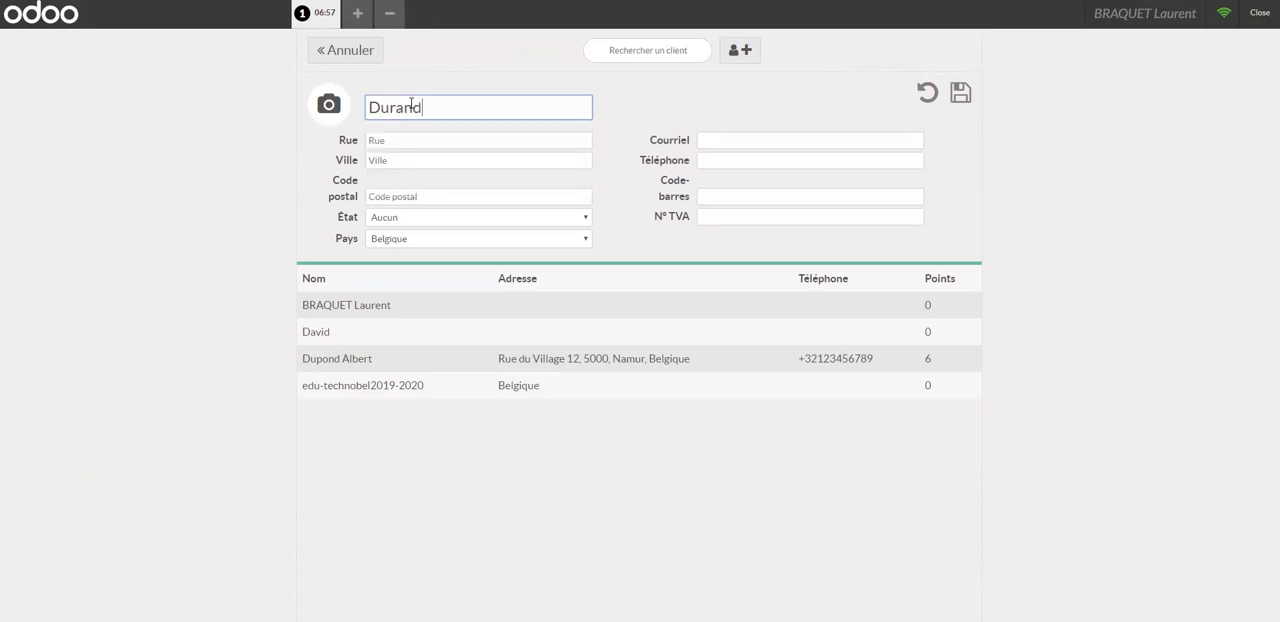
pyautogui.press('Tab')
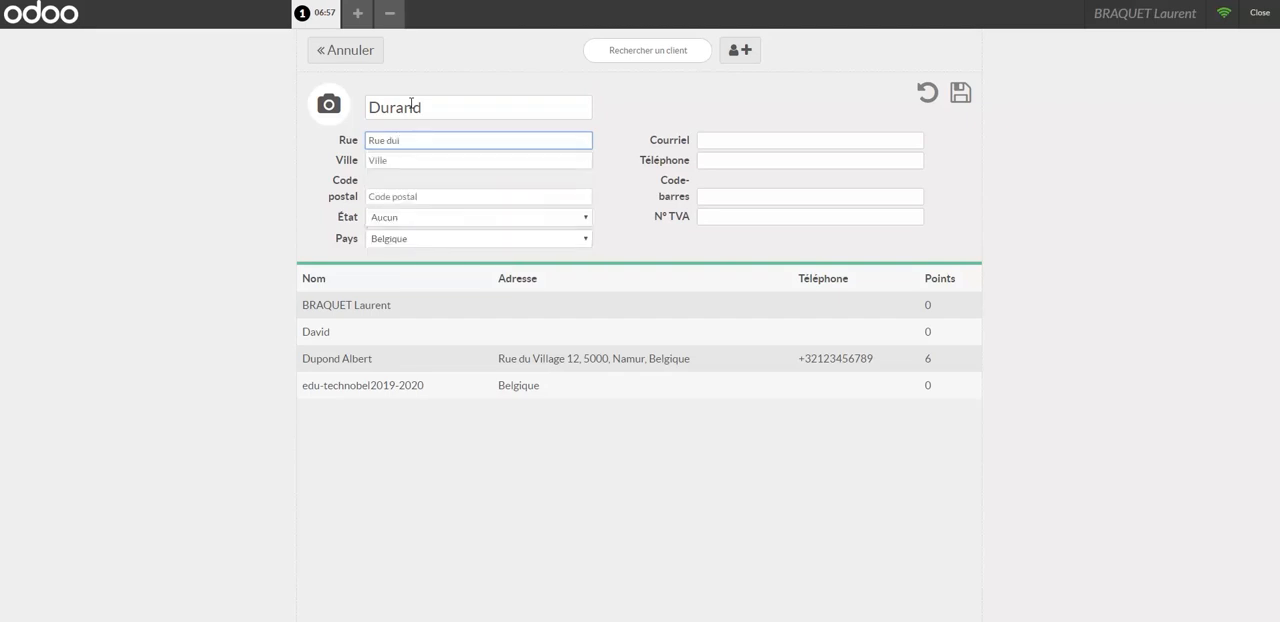
pyautogui.press('Tab')
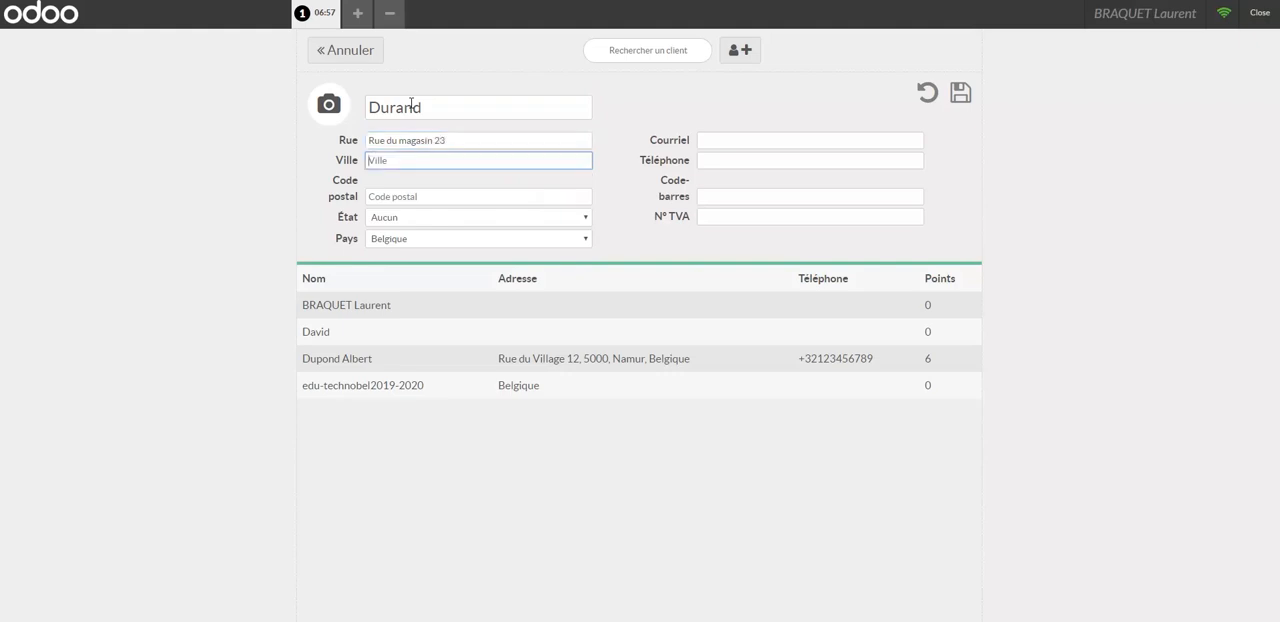
# Fill in the new customer's city and postal code.
pyautogui.write('5000')
pyautogui.press('BackSpace')
pyautogui.press('BackSpace')
pyautogui.press('BackSpace')
pyautogui.press('BackSpace')
pyautogui.write('Namur')
pyautogui.press('Tab')
pyautogui.write('5')
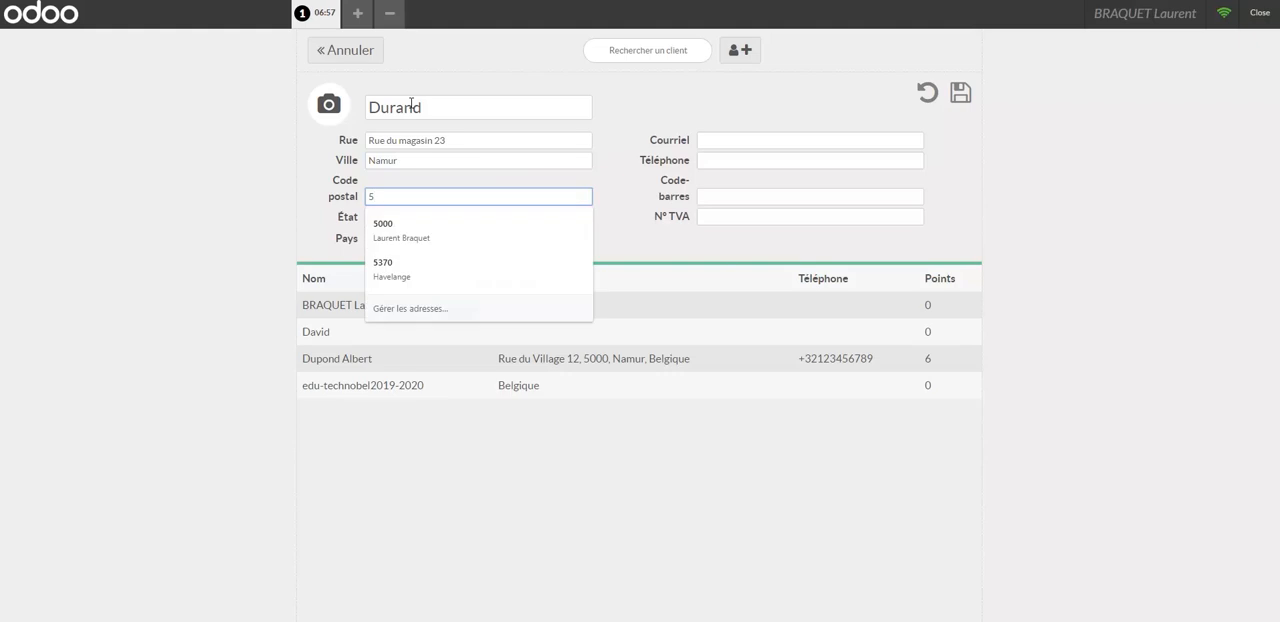
pyautogui.write('000')
pyautogui.press('Tab')
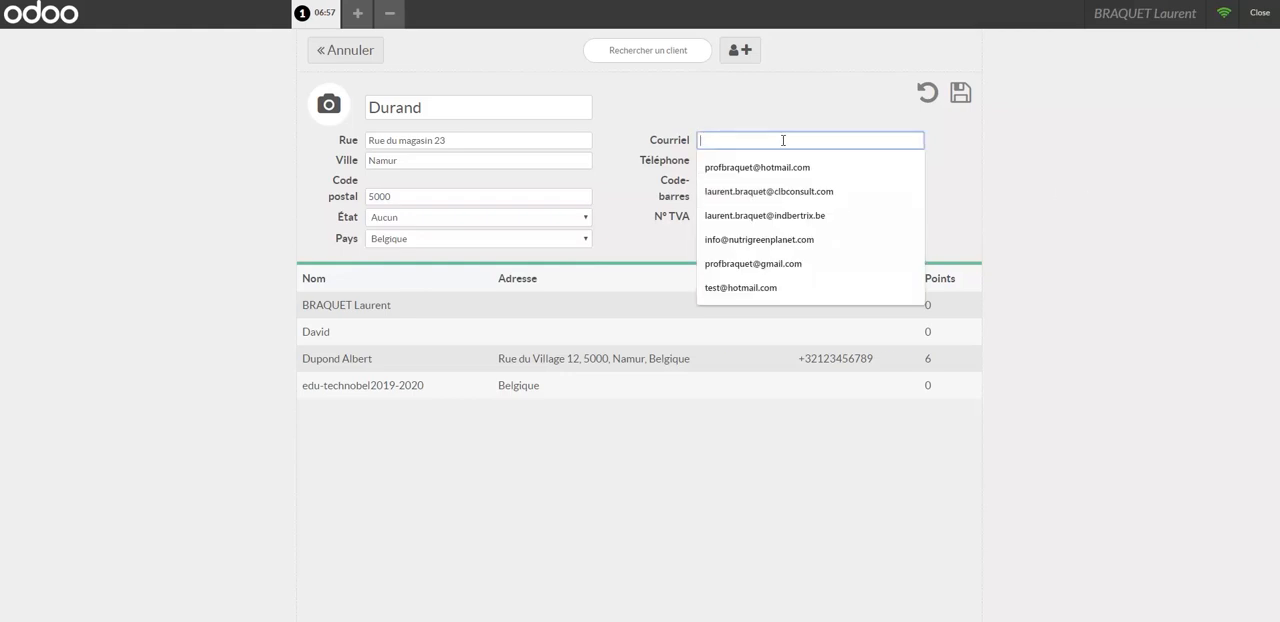
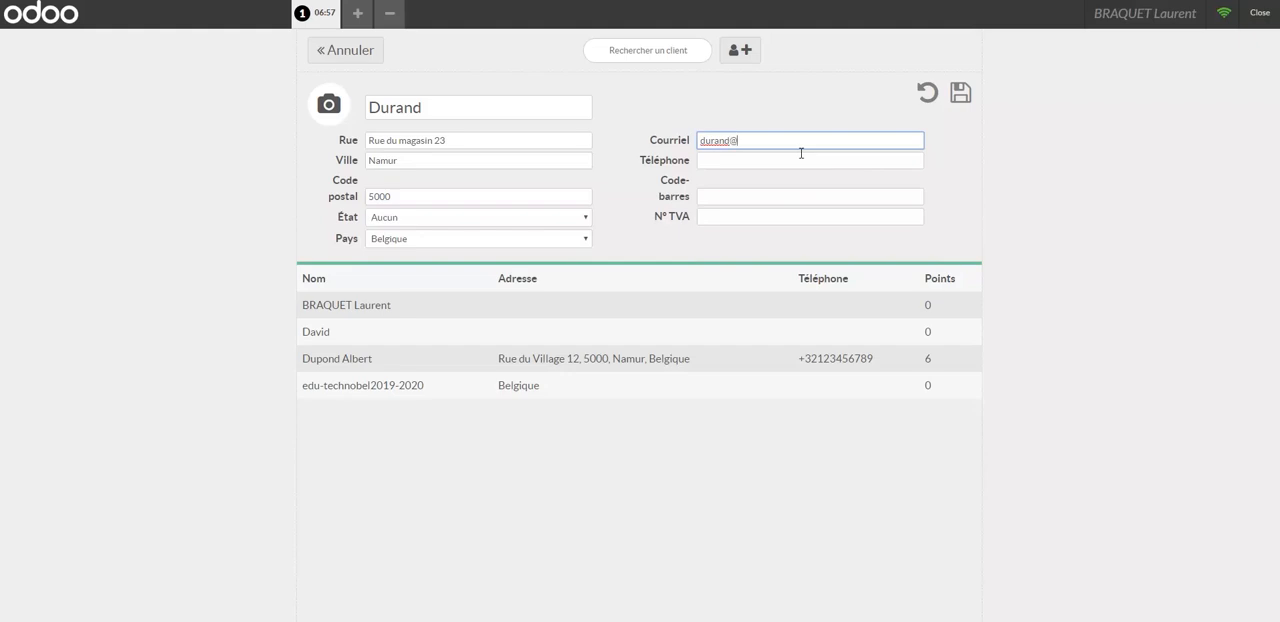
# Fill in the customer's e-mail and phone number, save the record without a barcode and assign this customer to the order.
pyautogui.press('Tab')
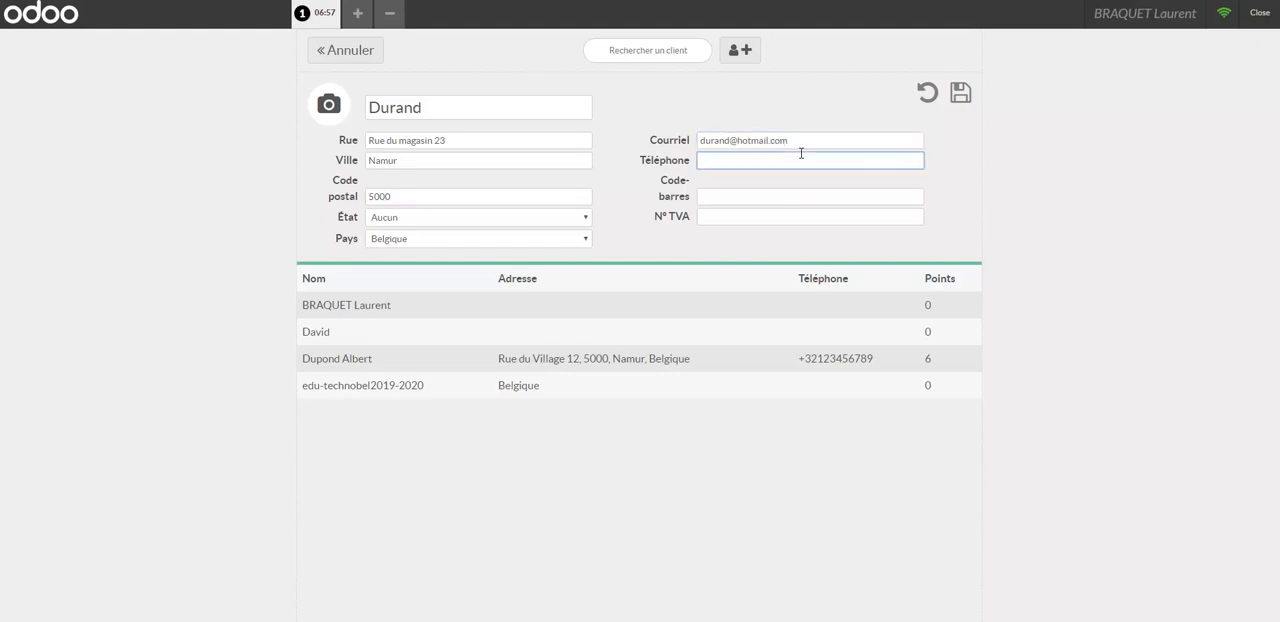
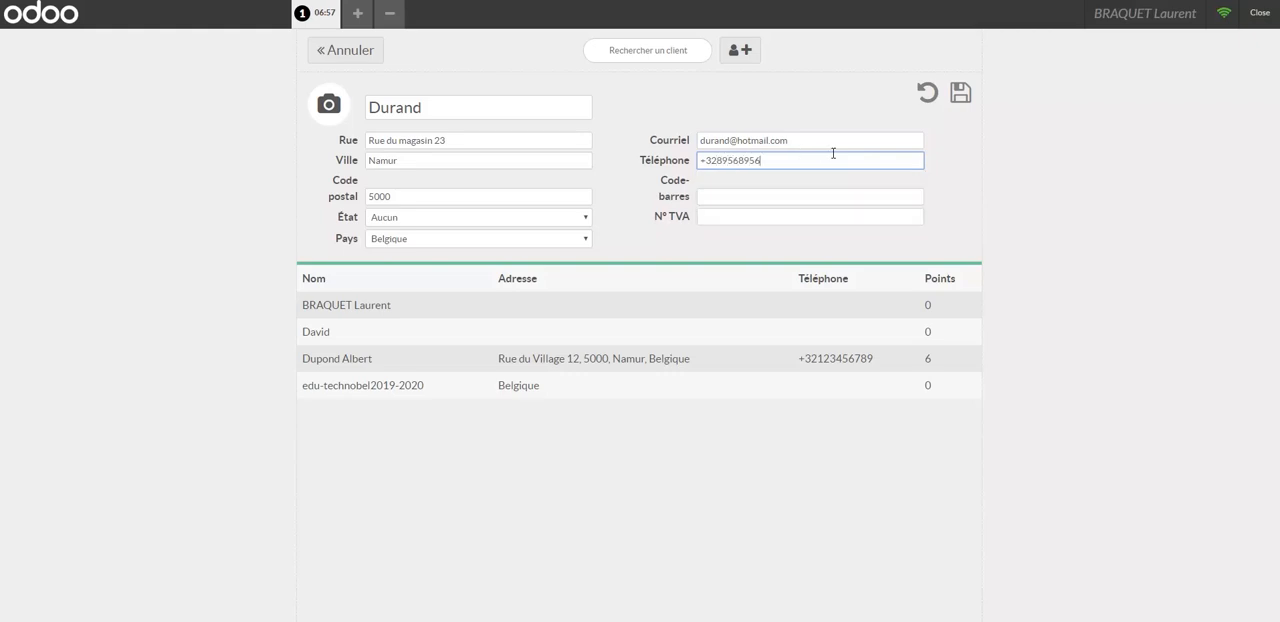
pyautogui.click(771, 197)
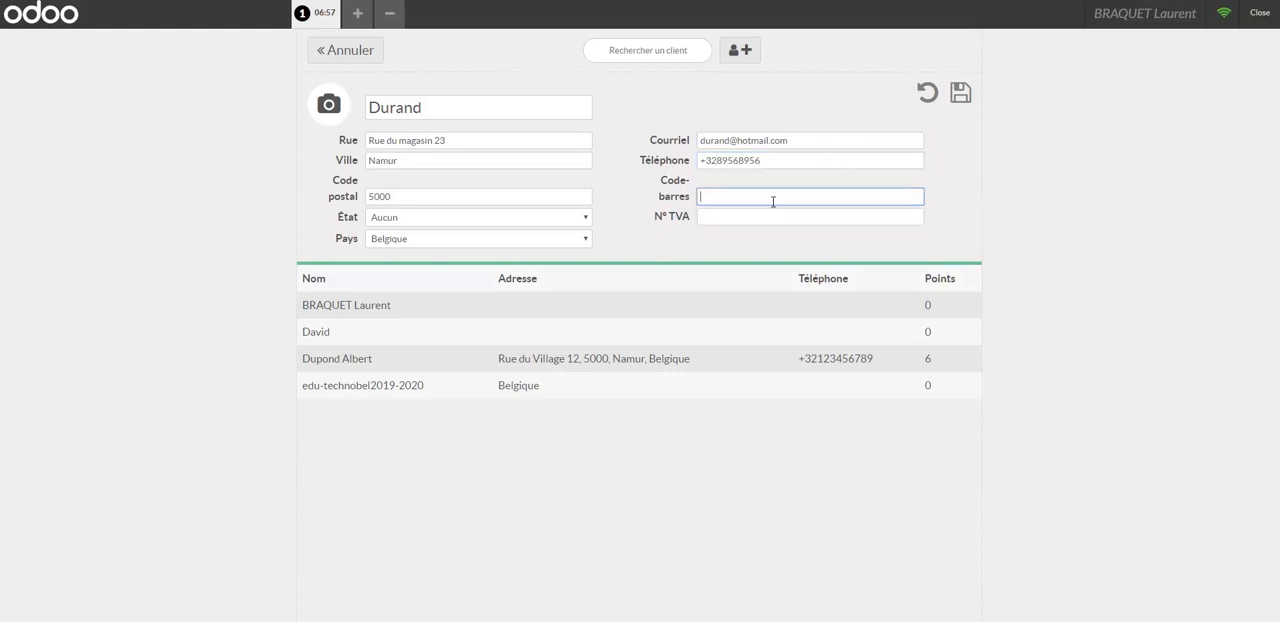
pyautogui.click(1104, 224)
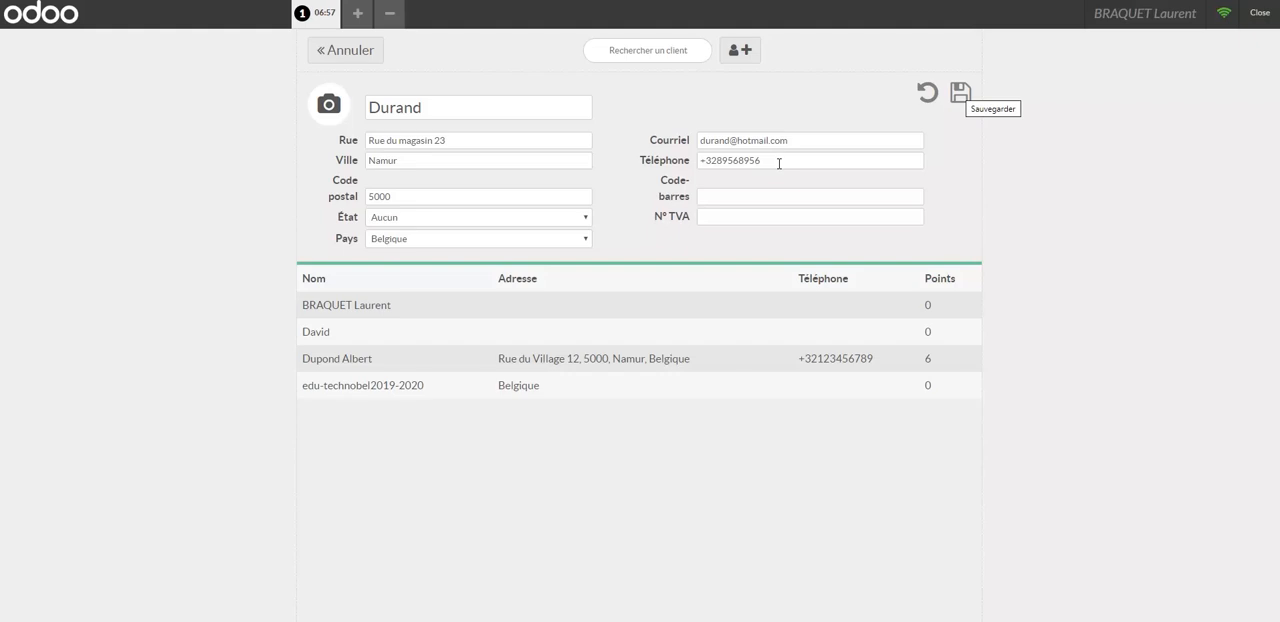
pyautogui.click(960, 94)
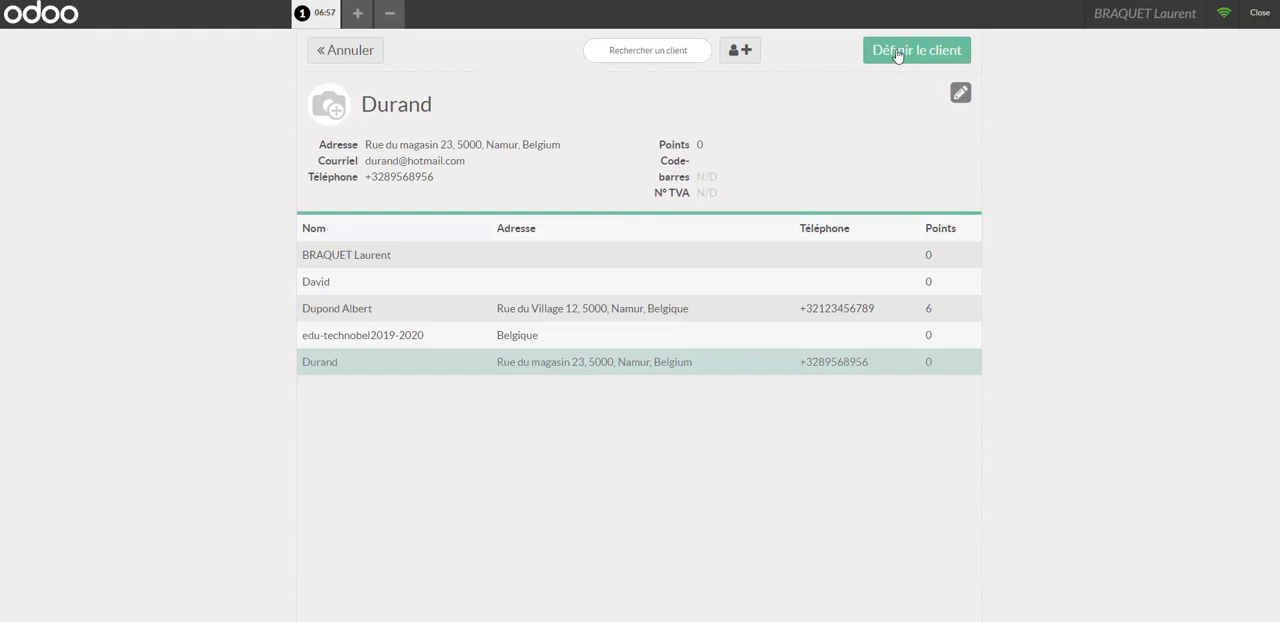
pyautogui.doubleClick(336, 362)
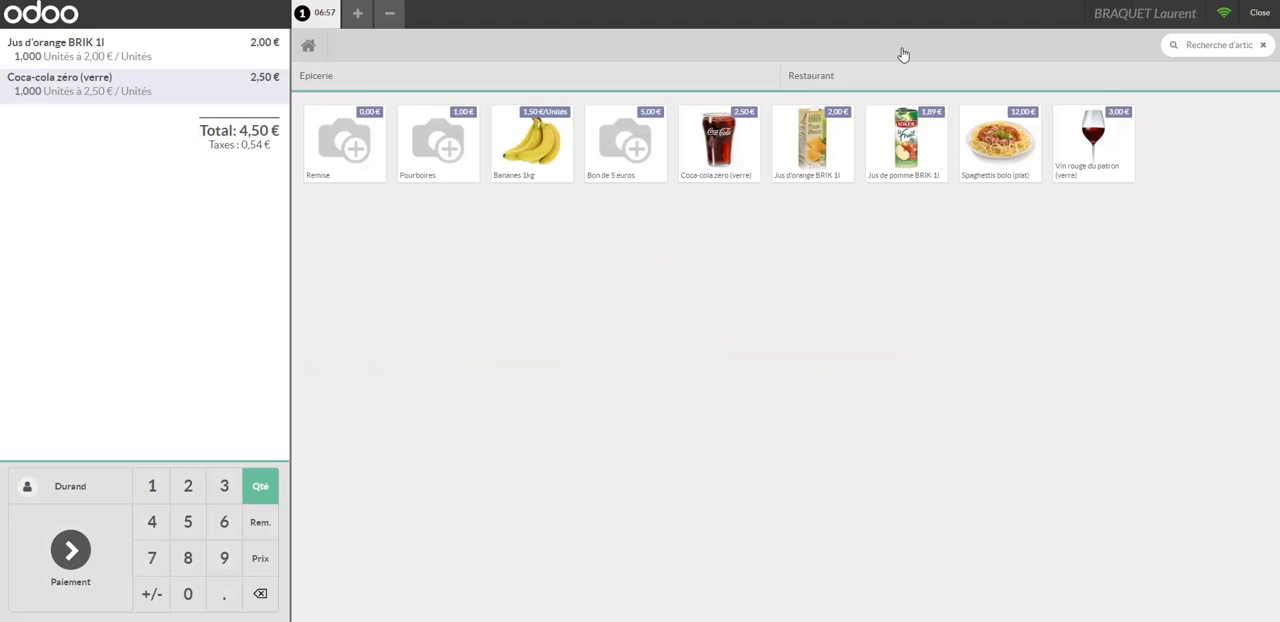
# Switch the order to the existing customer with 6 loyalty points and back to the newly created customer.
pyautogui.click(70, 490)
pyautogui.click(544, 291)
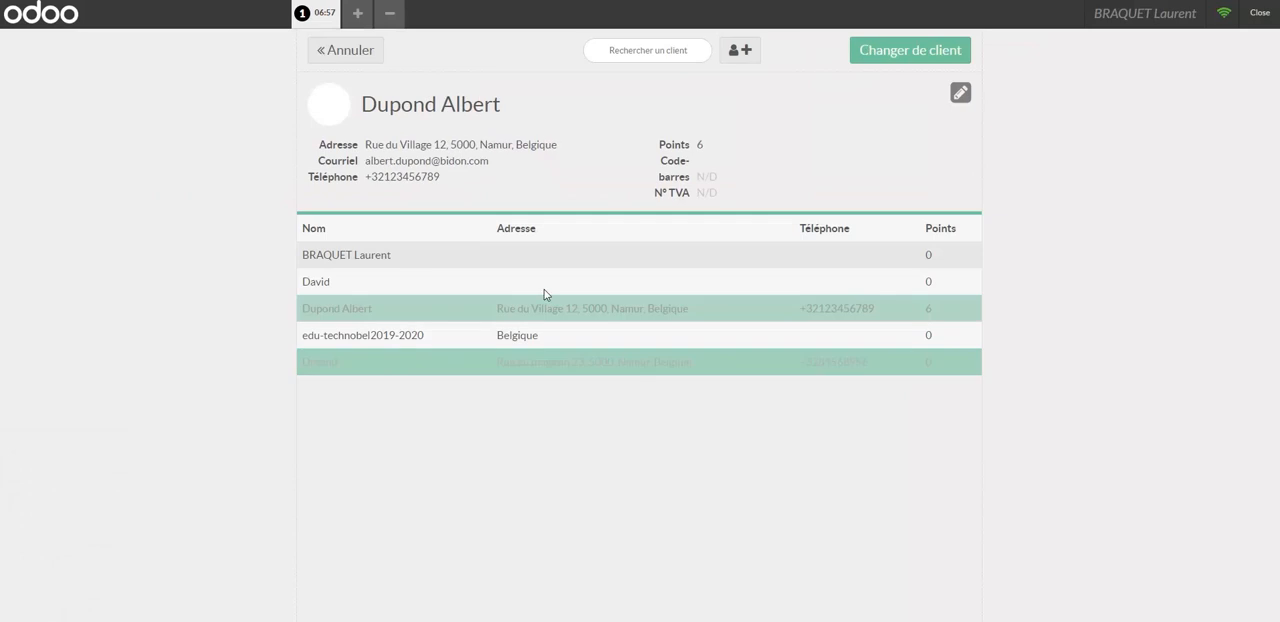
pyautogui.doubleClick(340, 313)
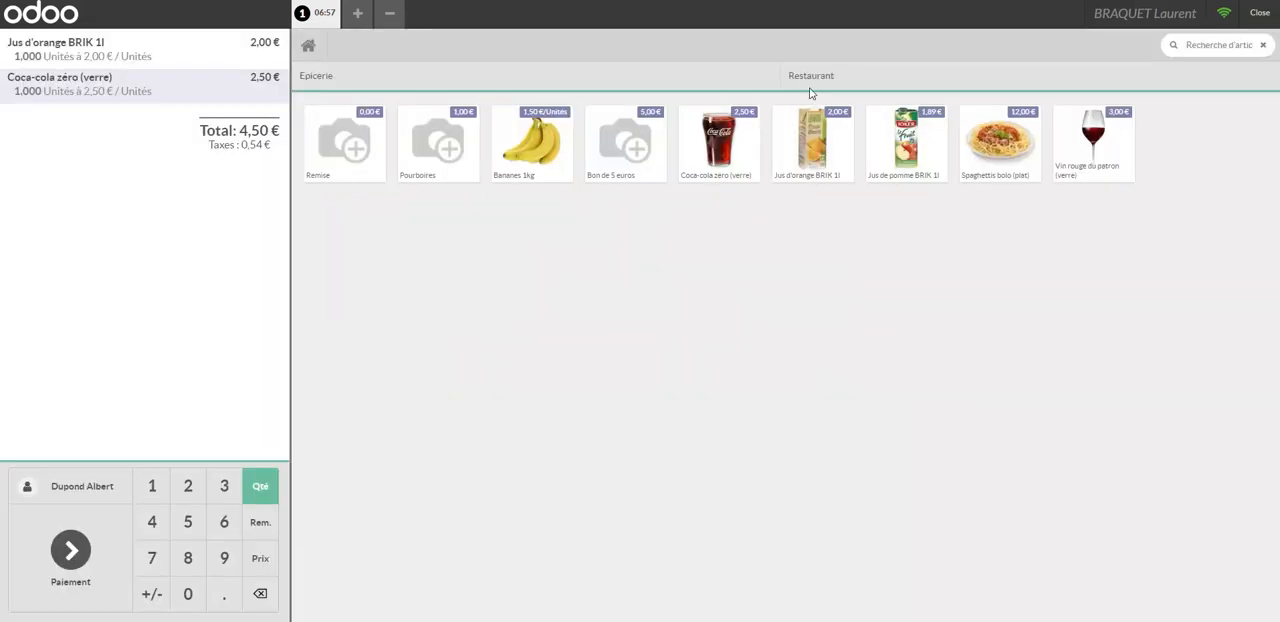
pyautogui.click(68, 492)
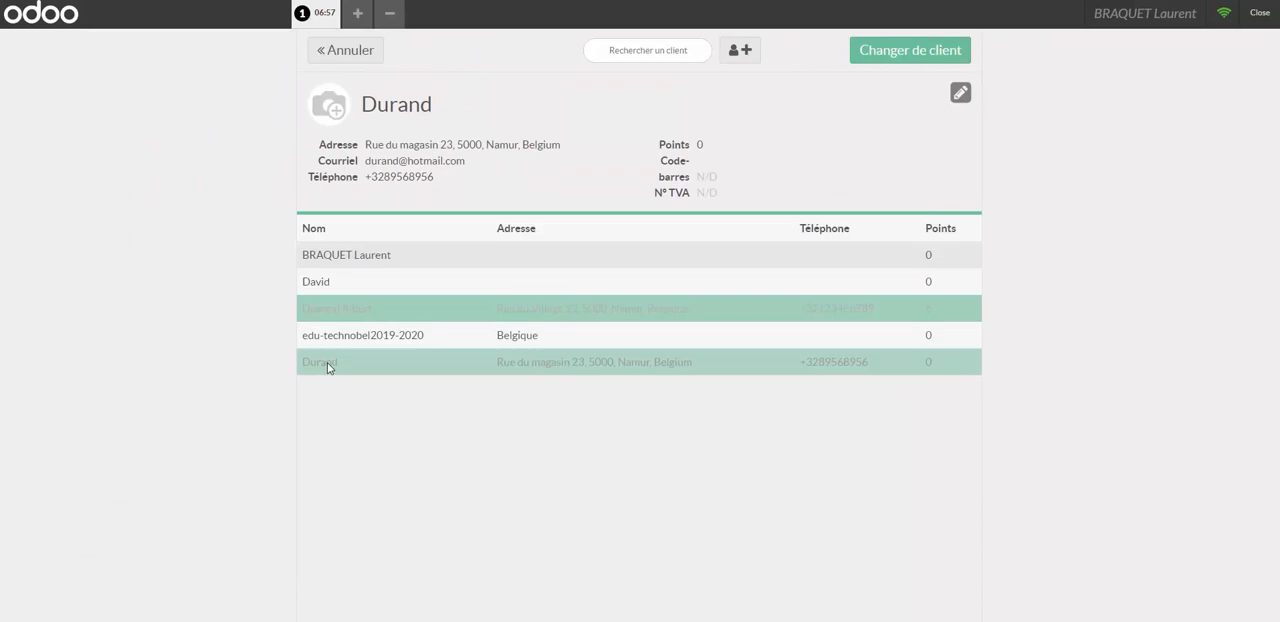
pyautogui.doubleClick(327, 364)
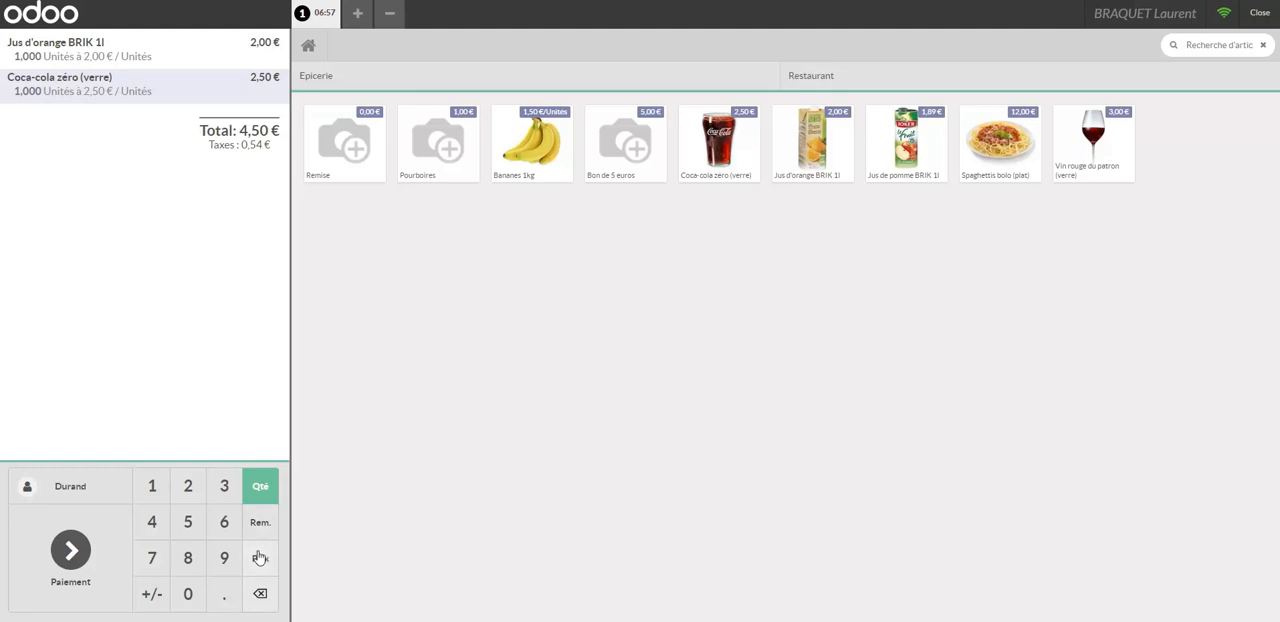
# Reduce the Coca-cola zéro (verre) quantity to 0 and add Jus de pomme BRIK 1l and Bananes 1kg to the order.
pyautogui.click(260, 593)
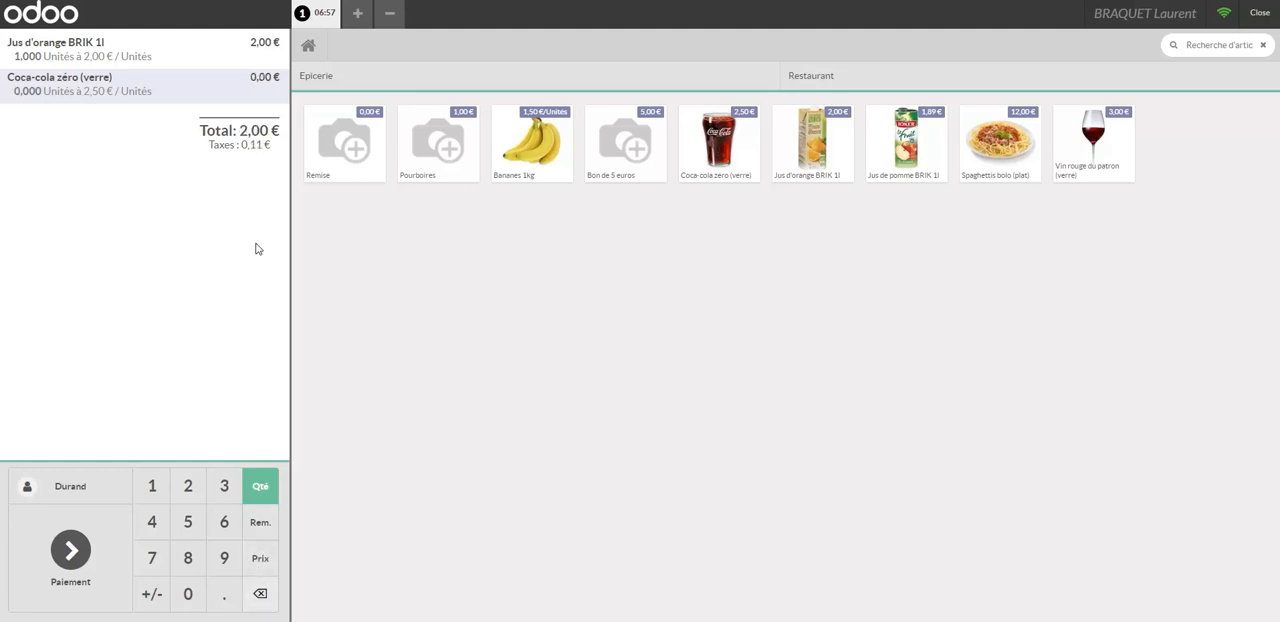
pyautogui.click(910, 140)
pyautogui.click(532, 143)
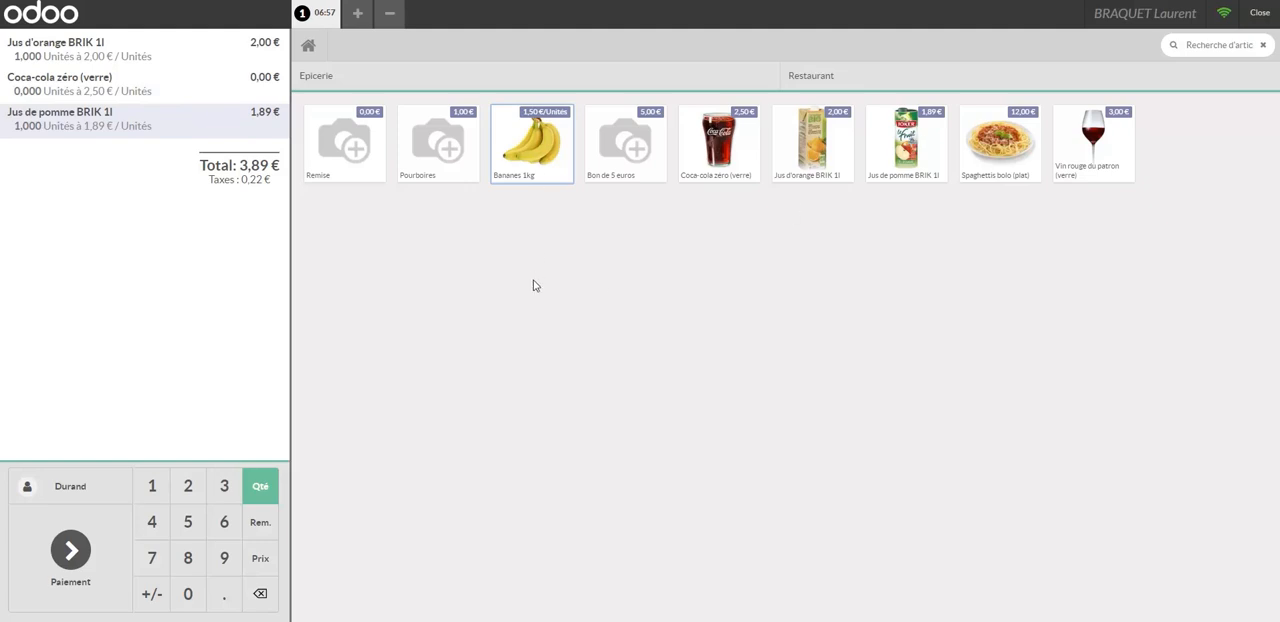
pyautogui.click(538, 136)
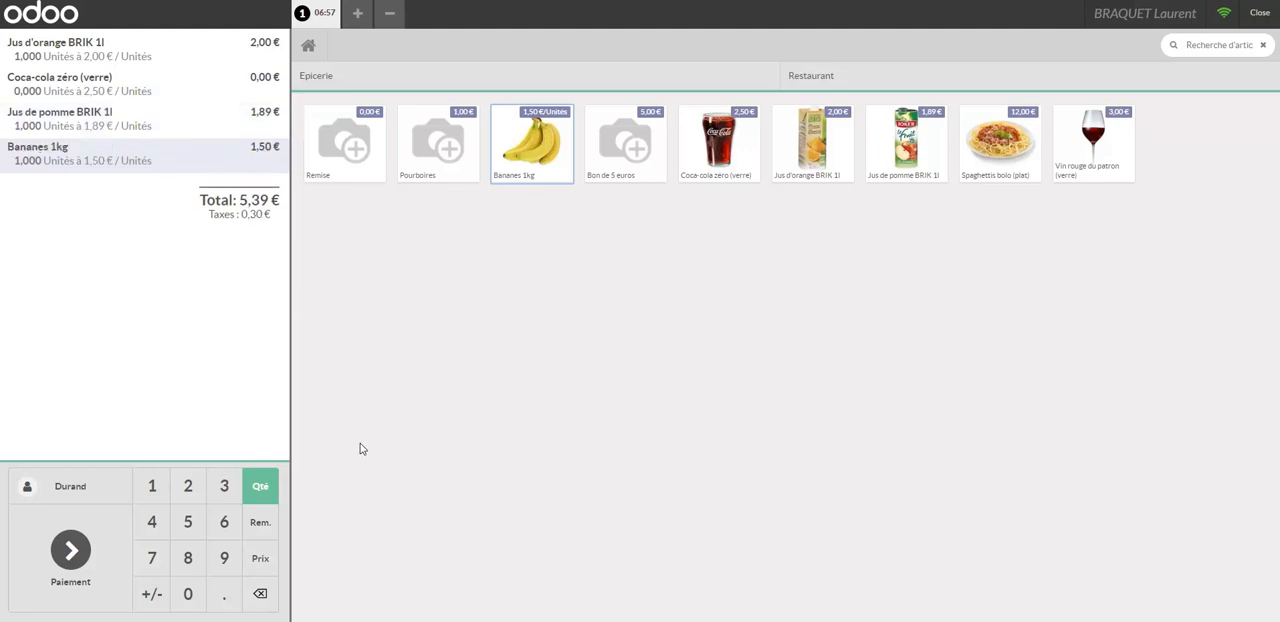
# Set the Bananes 1kg quantity to 0.85 and the Jus d'orange BRIK 1l quantity to 20.
pyautogui.click(193, 592)
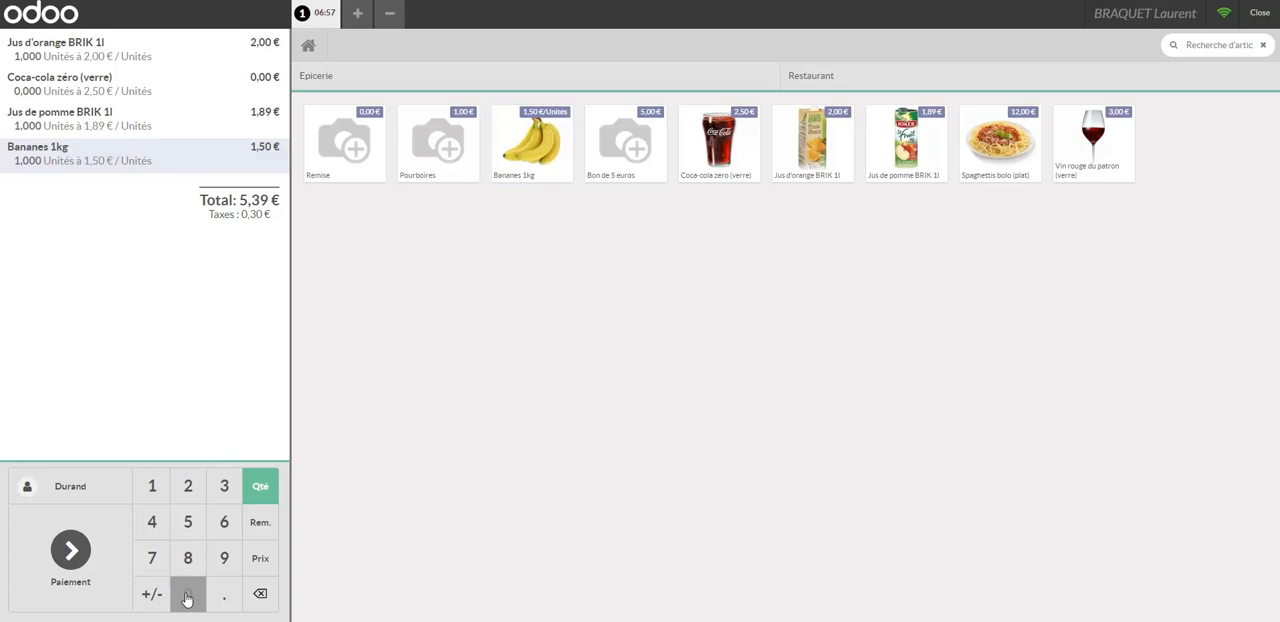
pyautogui.click(214, 598)
pyautogui.click(188, 558)
pyautogui.click(188, 522)
pyautogui.click(55, 53)
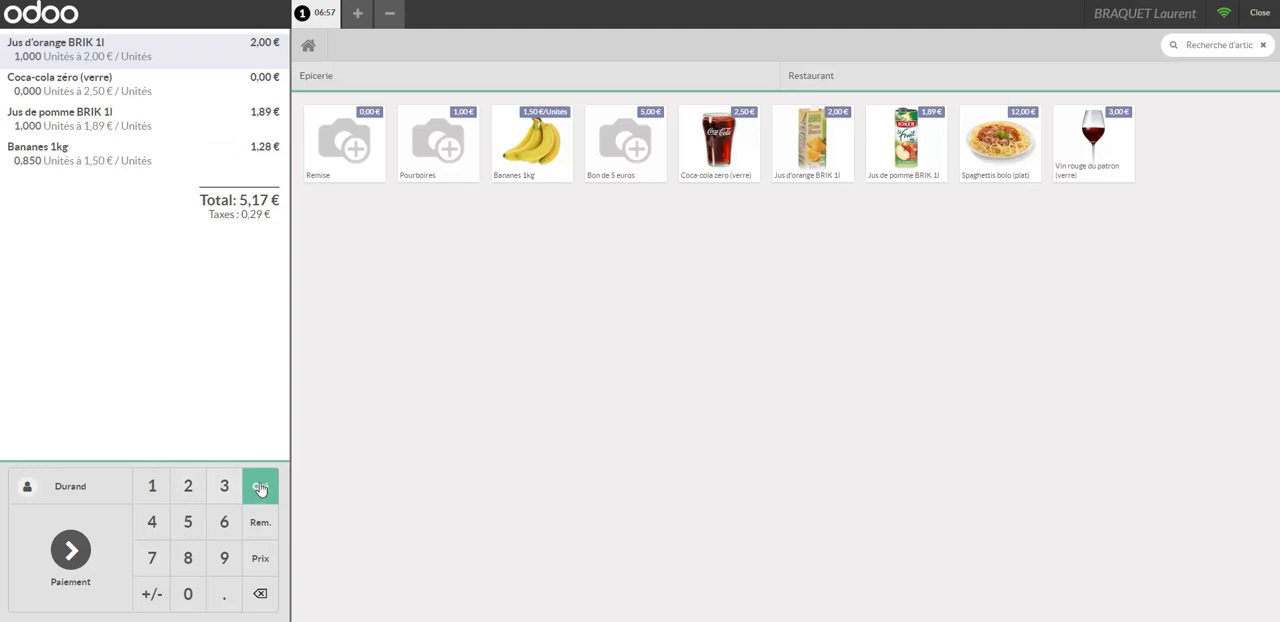
pyautogui.click(188, 487)
pyautogui.click(189, 594)
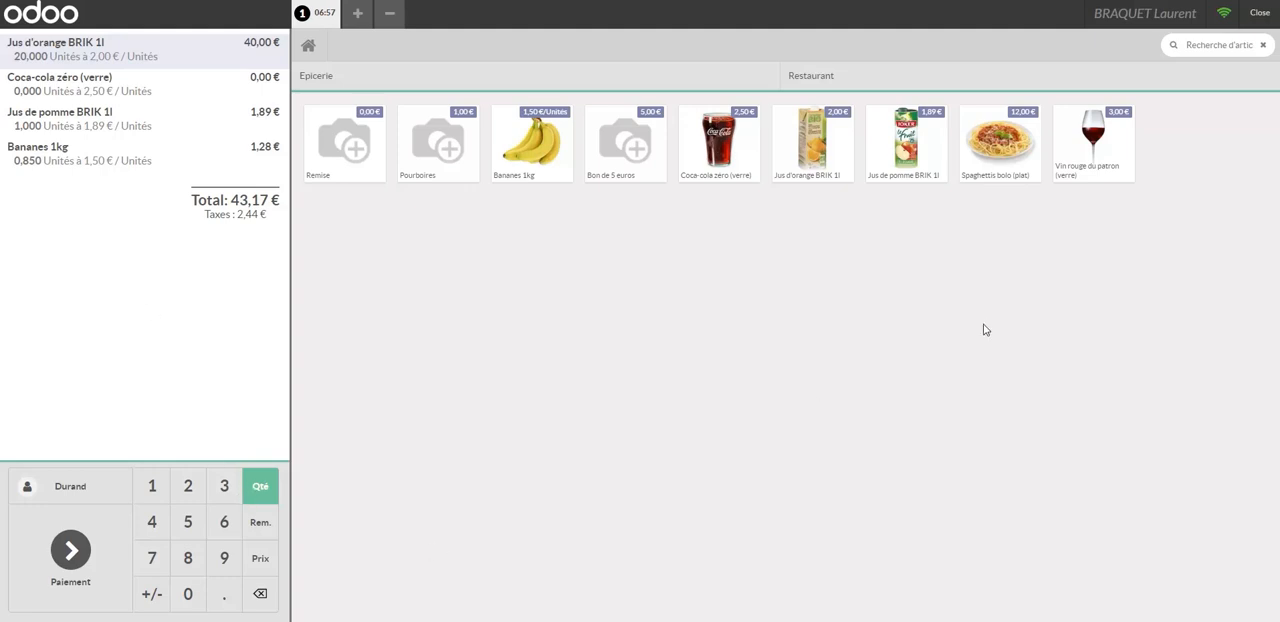
# Proceed to the order's payment and record 50 € received with the Espèces method.
pyautogui.click(70, 552)
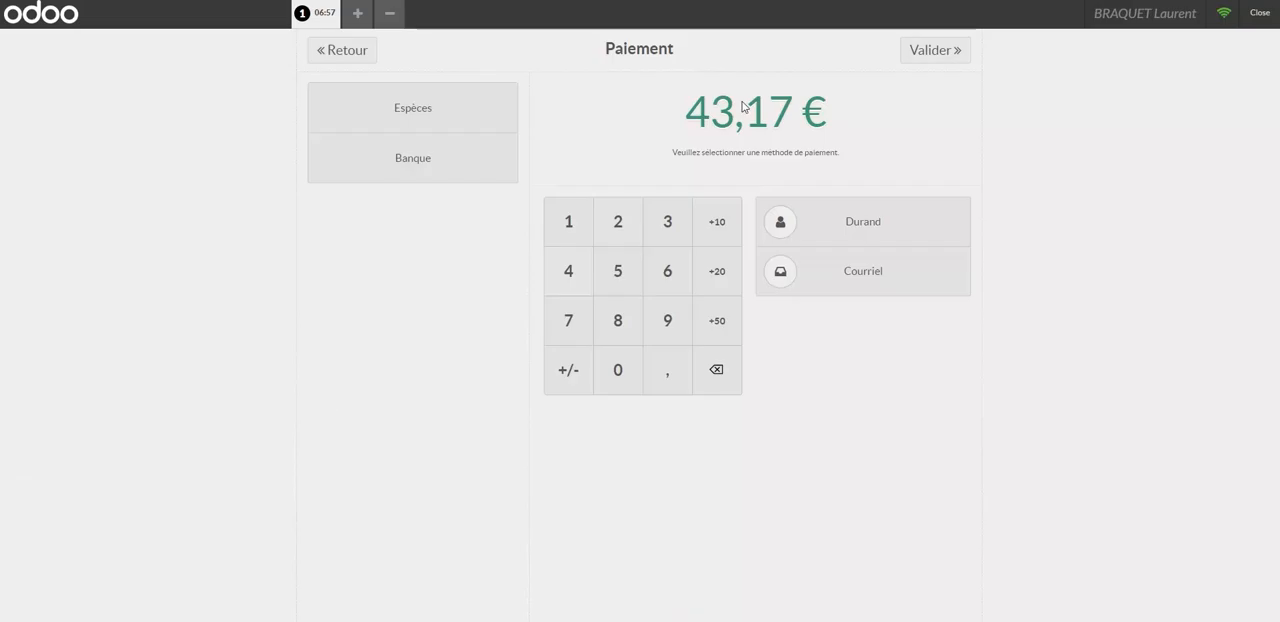
pyautogui.click(342, 49)
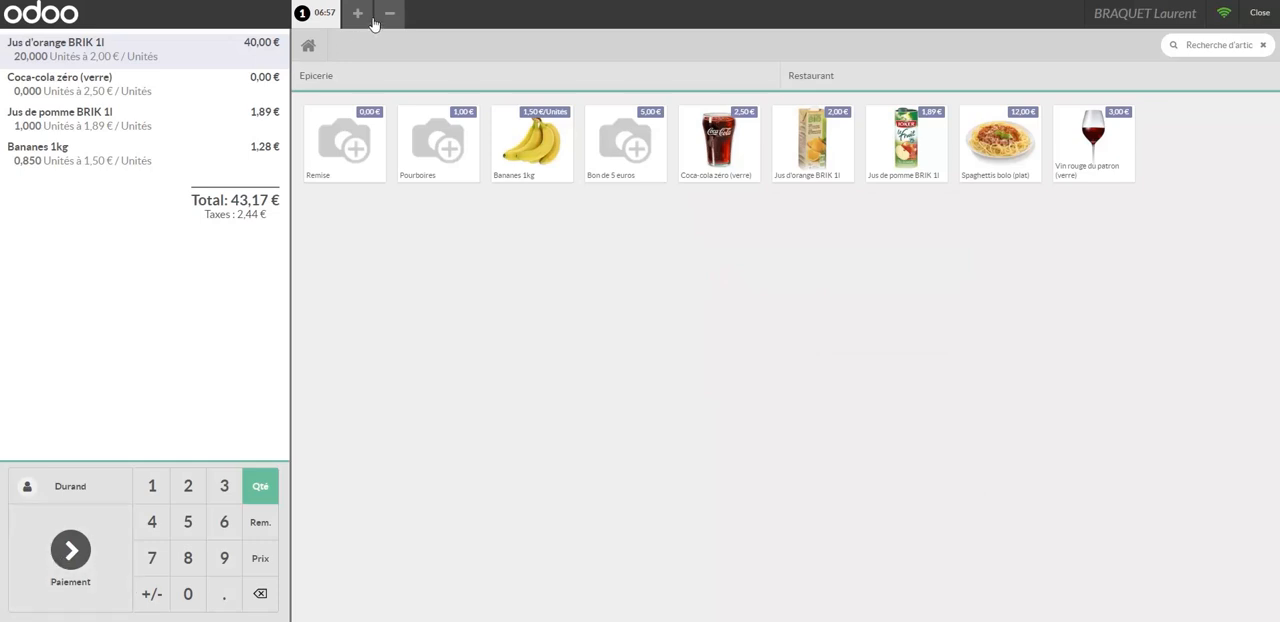
pyautogui.click(68, 558)
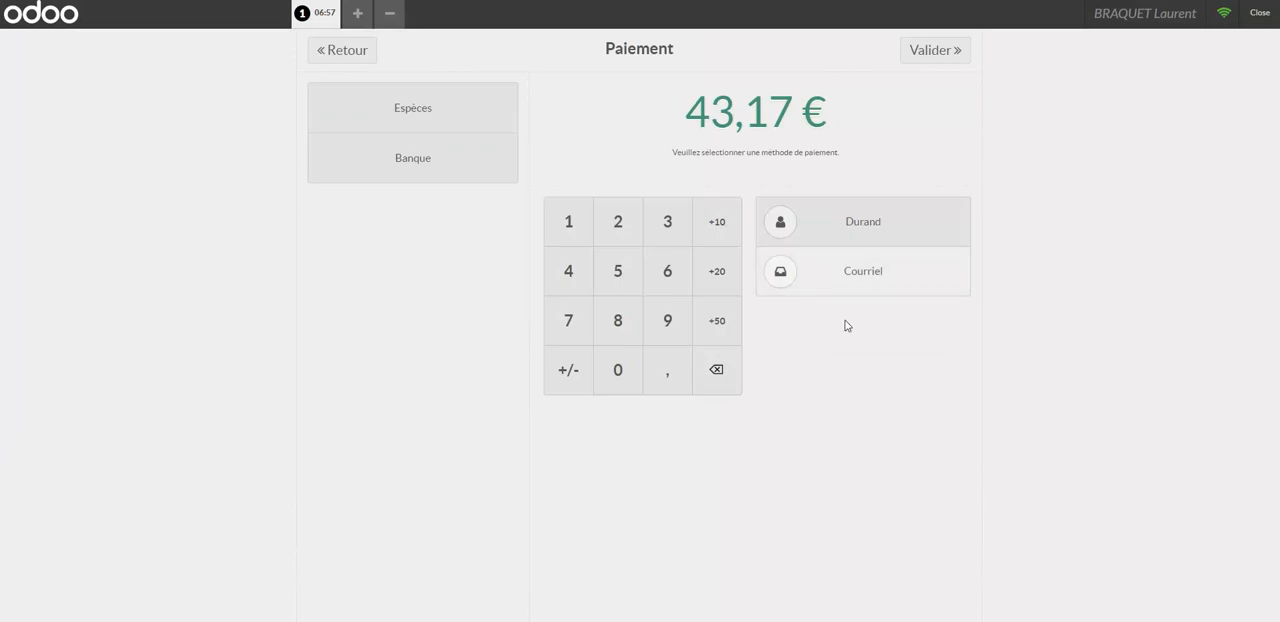
pyautogui.click(933, 52)
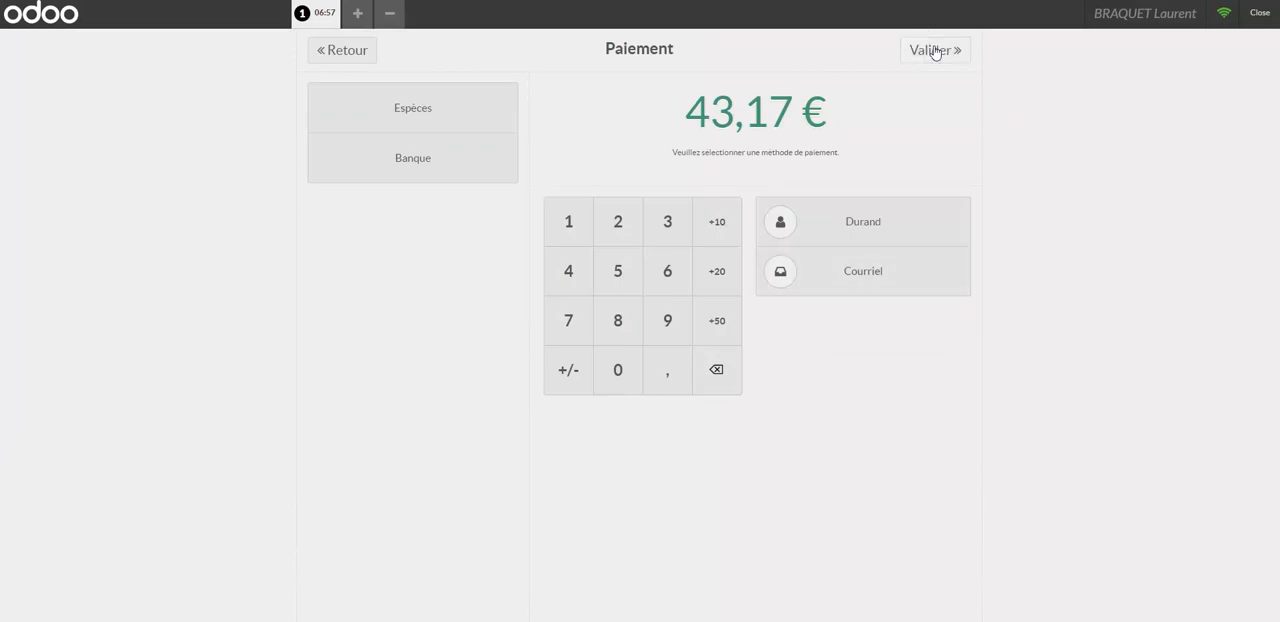
pyautogui.click(470, 115)
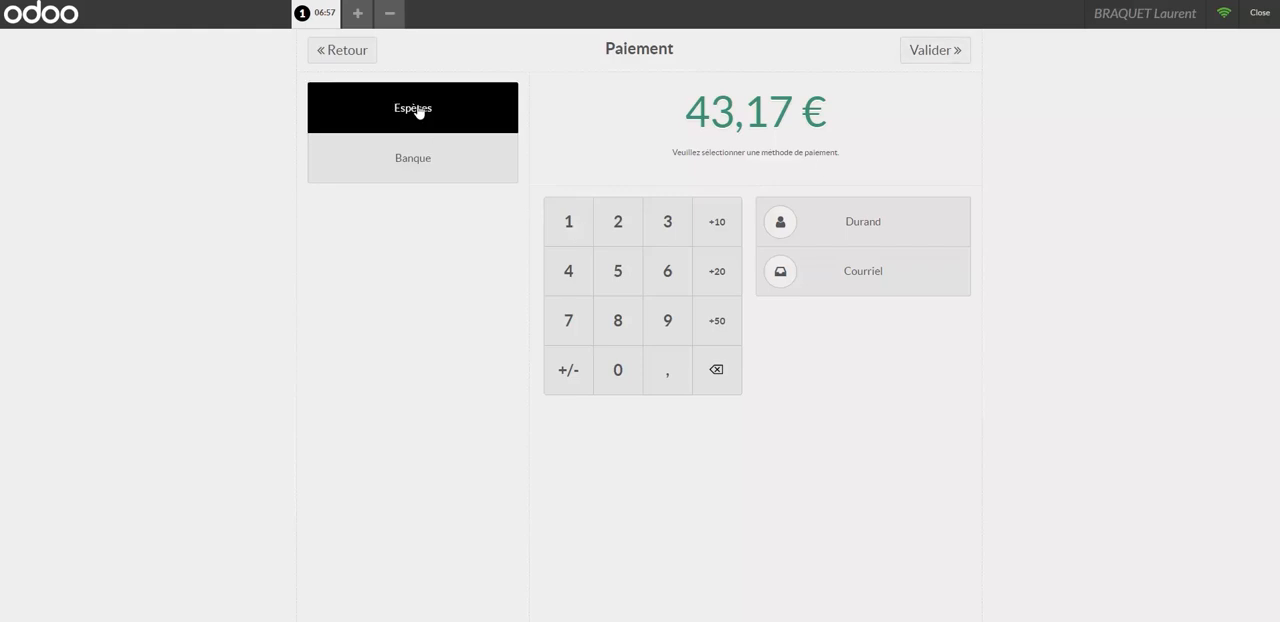
pyautogui.click(418, 112)
pyautogui.click(617, 271)
pyautogui.click(615, 390)
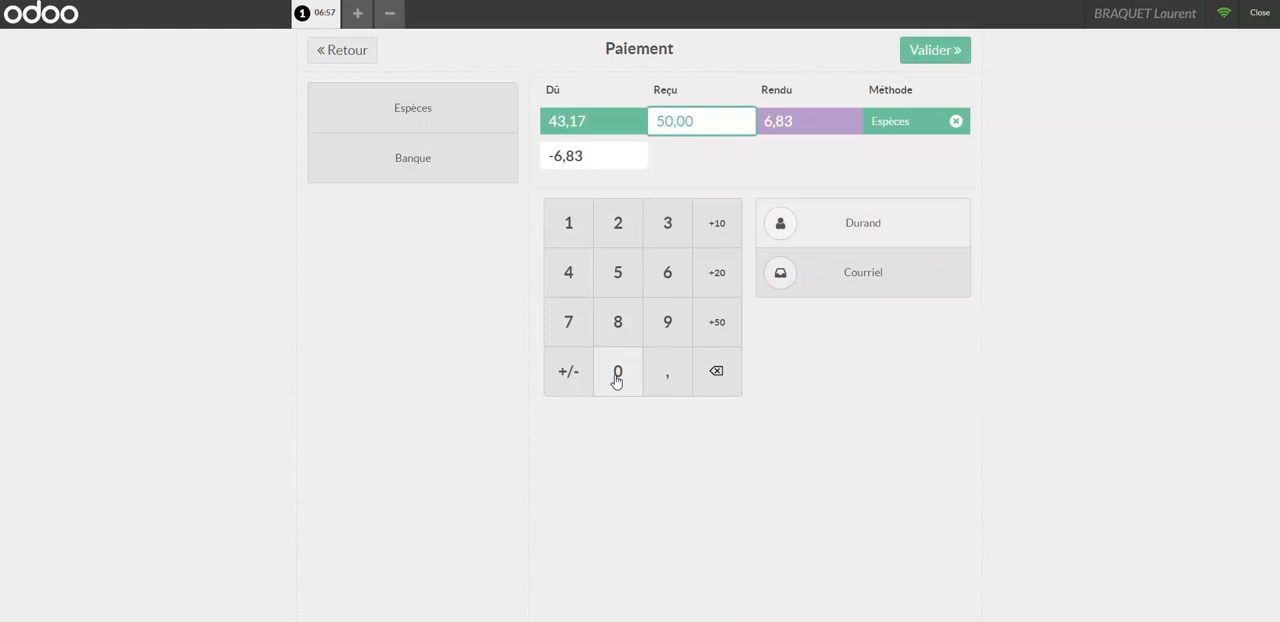
# Validate the order's payment, proceed to the next order, discard that empty order and exit the register.
pyautogui.click(930, 56)
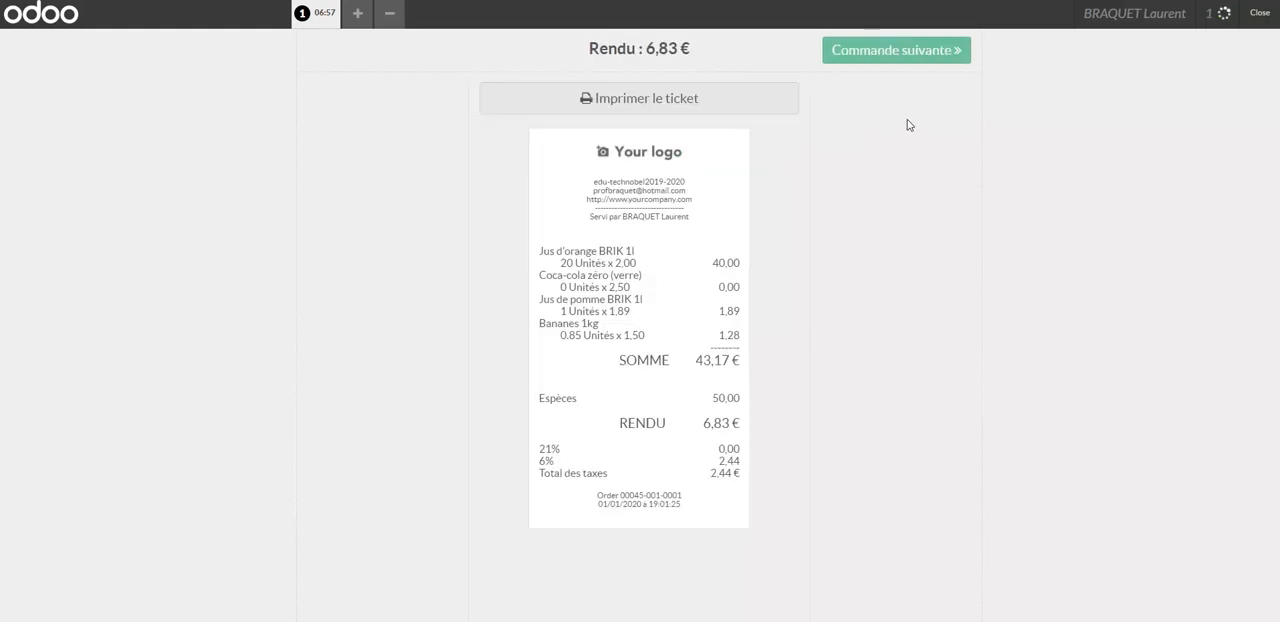
pyautogui.click(930, 52)
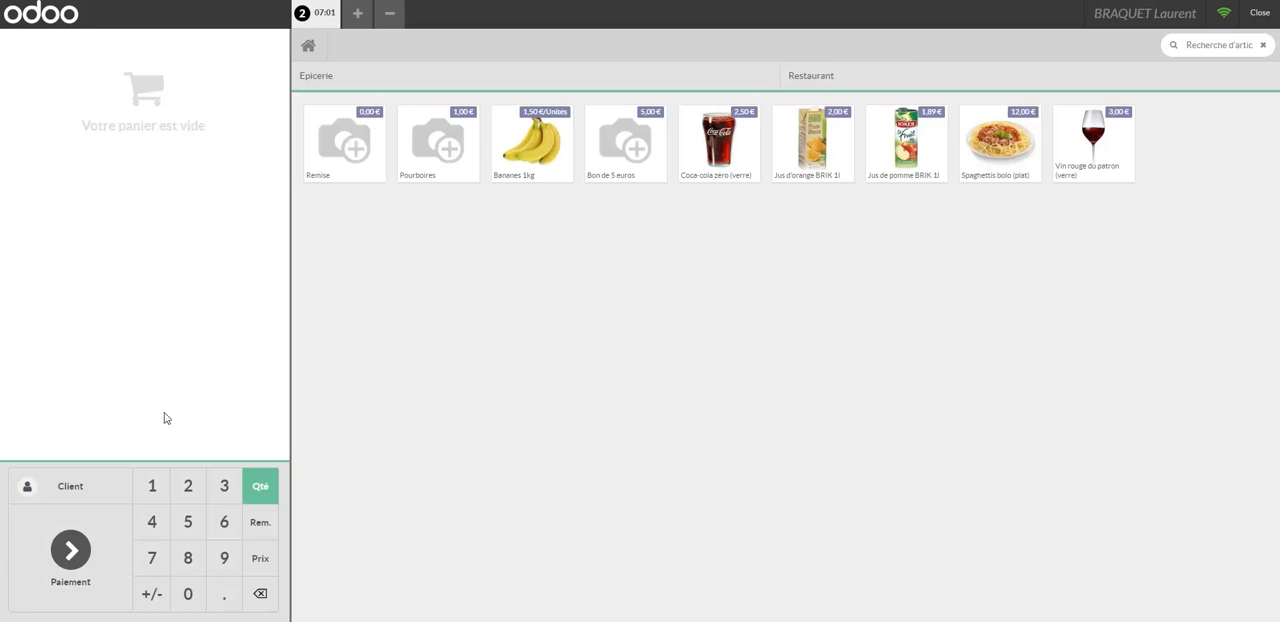
pyautogui.click(391, 18)
pyautogui.click(1259, 17)
pyautogui.click(1255, 17)
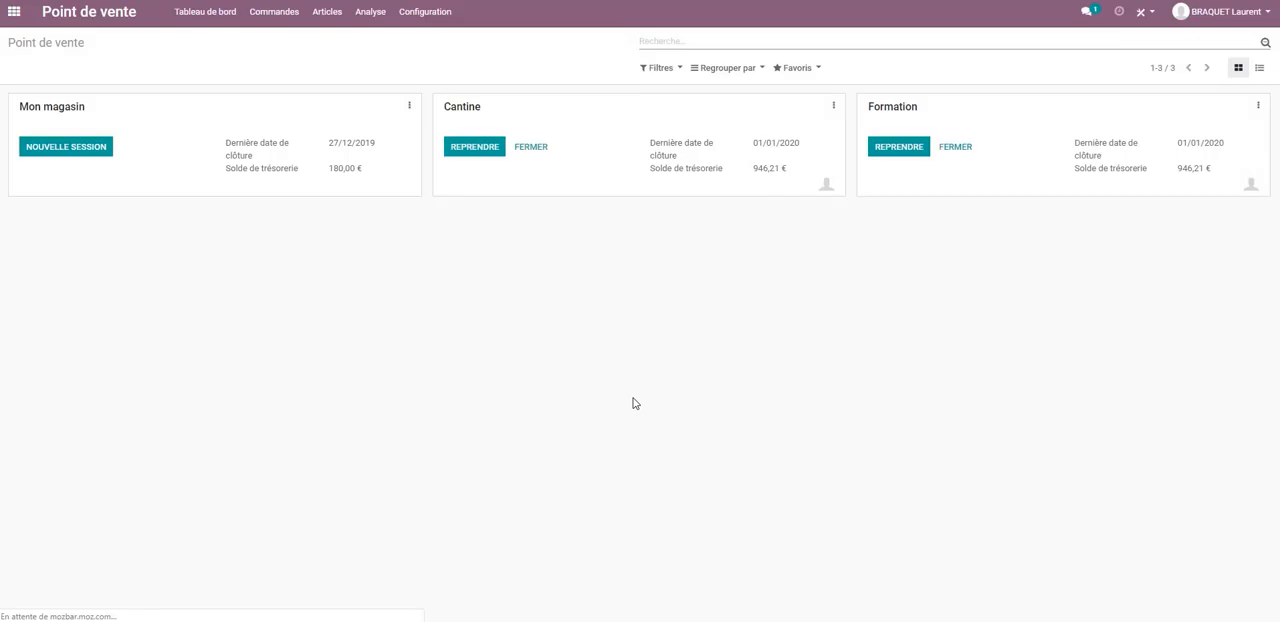
# Open the Formation register's session for closing and examine the lines of its order Formation/0002.
pyautogui.click(954, 152)
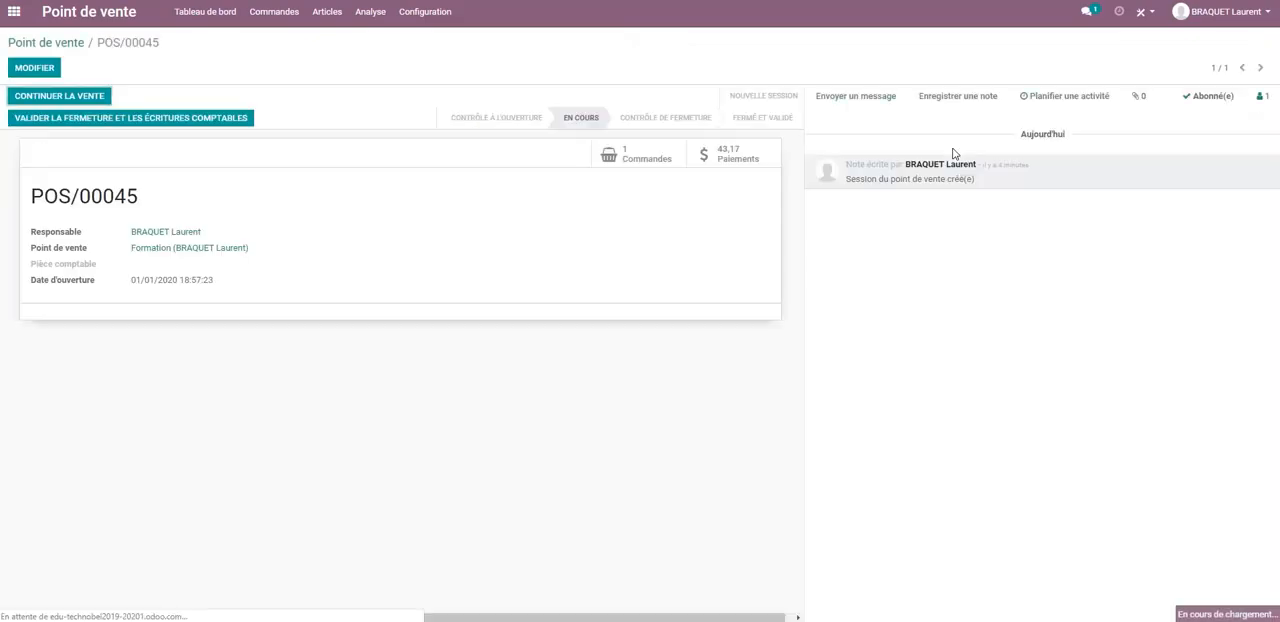
pyautogui.click(645, 158)
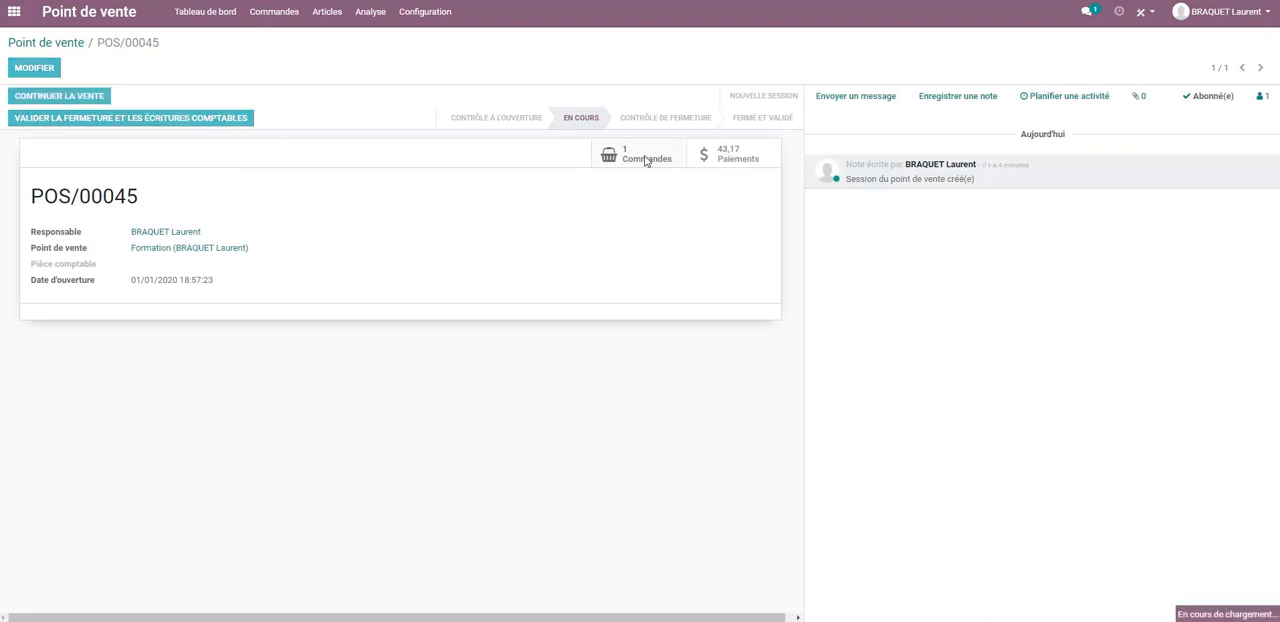
pyautogui.click(70, 126)
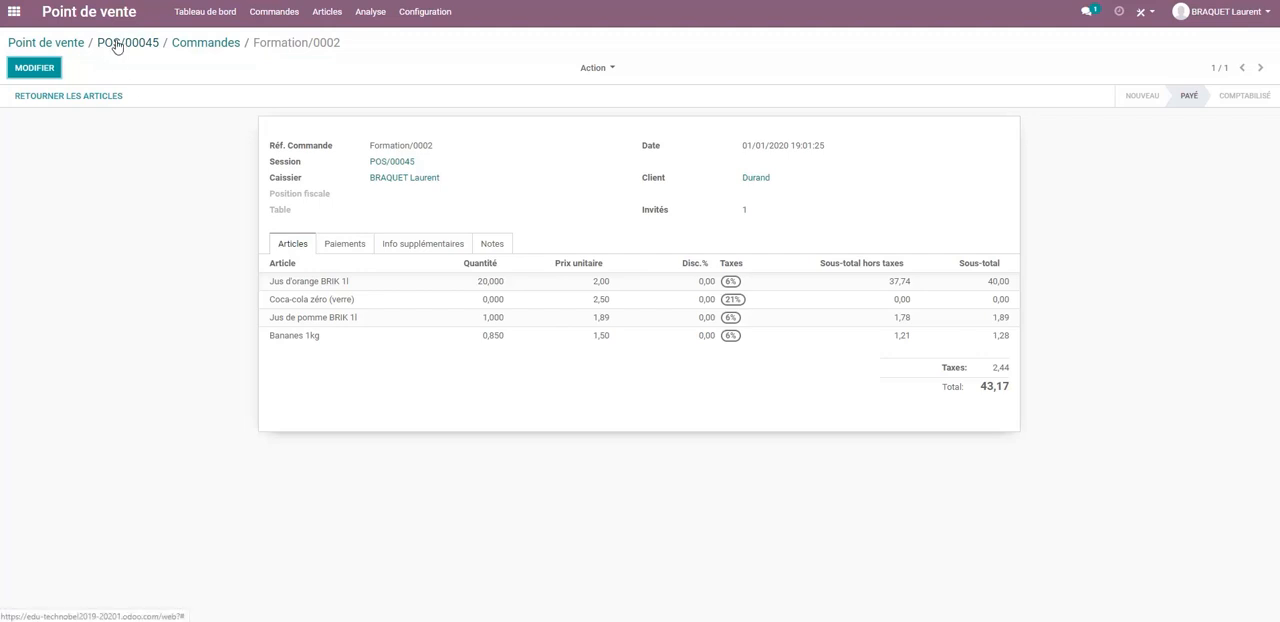
# Return to the Formation session and validate its closing and accounting entries.
pyautogui.click(189, 43)
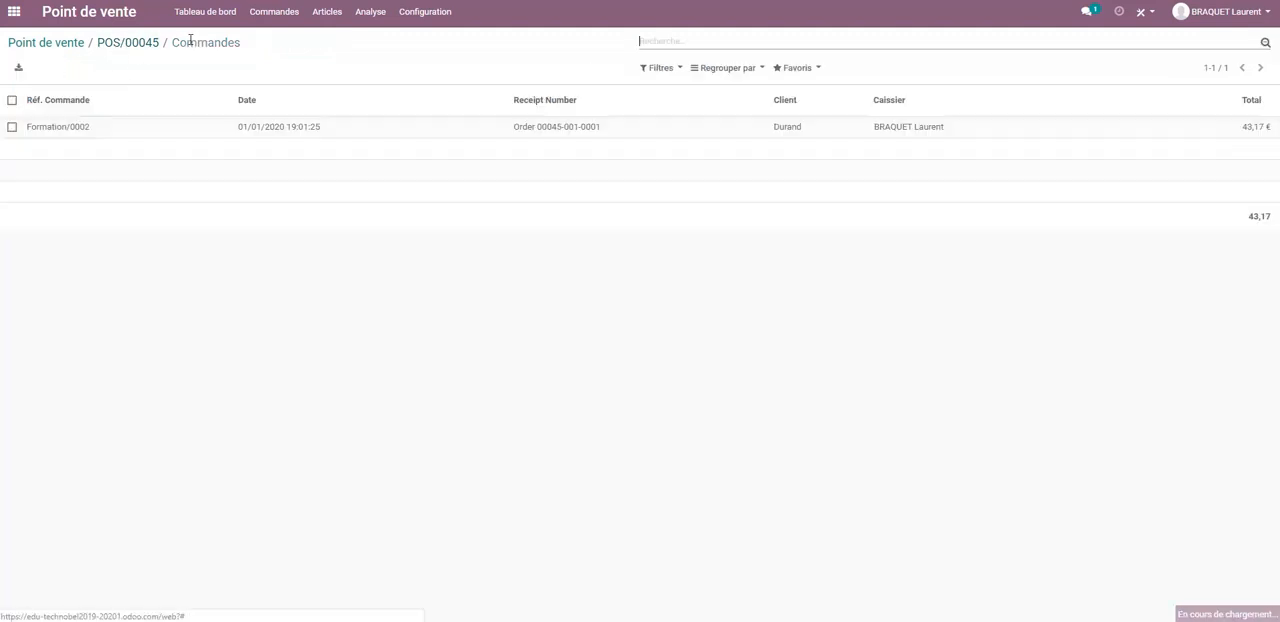
pyautogui.click(135, 47)
pyautogui.click(172, 122)
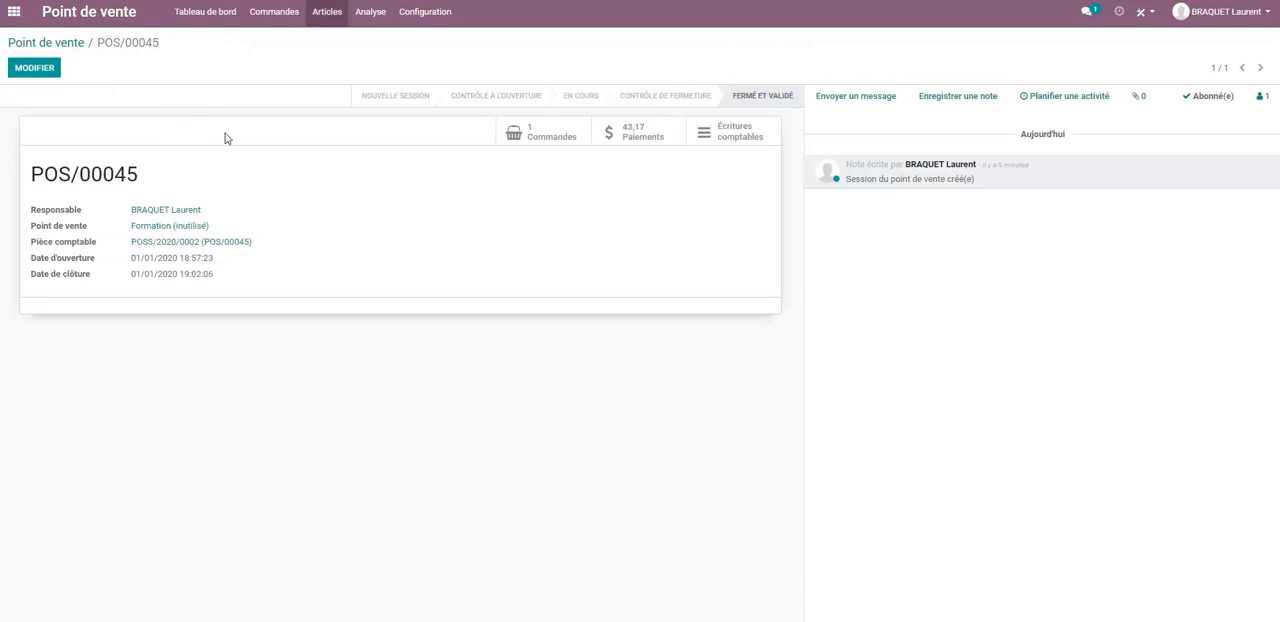
# Review orders Formation/0001 and Formation/0002 from the full list of point of sale orders and return to the applications overview.
pyautogui.click(271, 15)
pyautogui.click(275, 43)
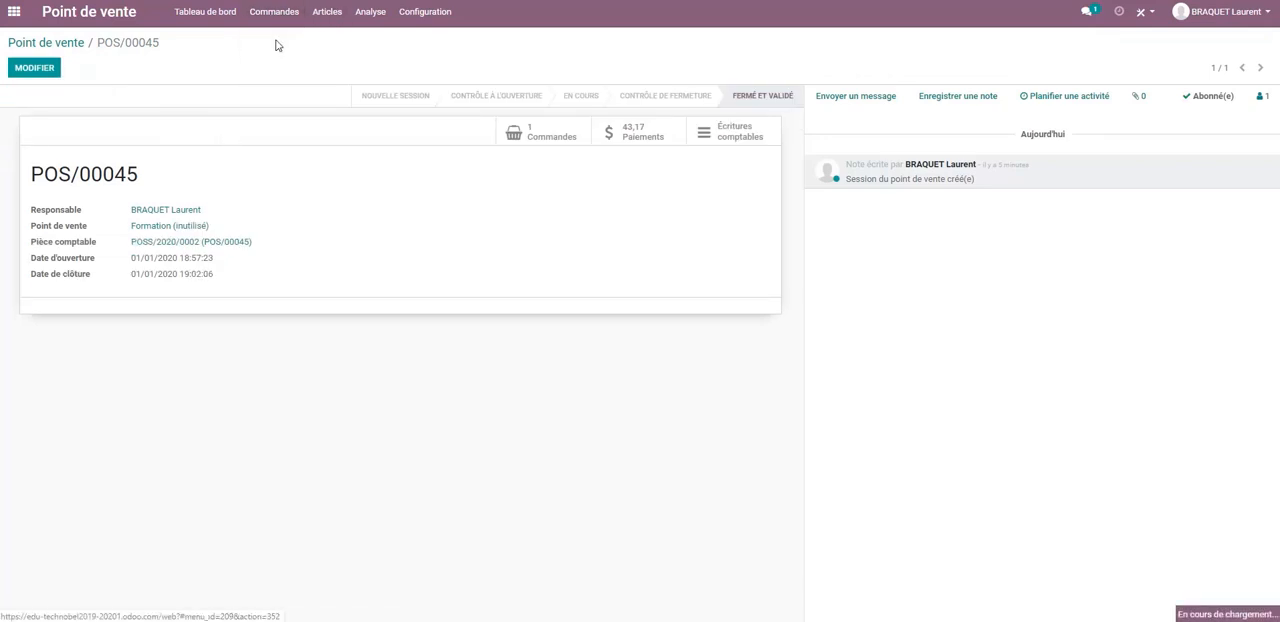
pyautogui.click(47, 150)
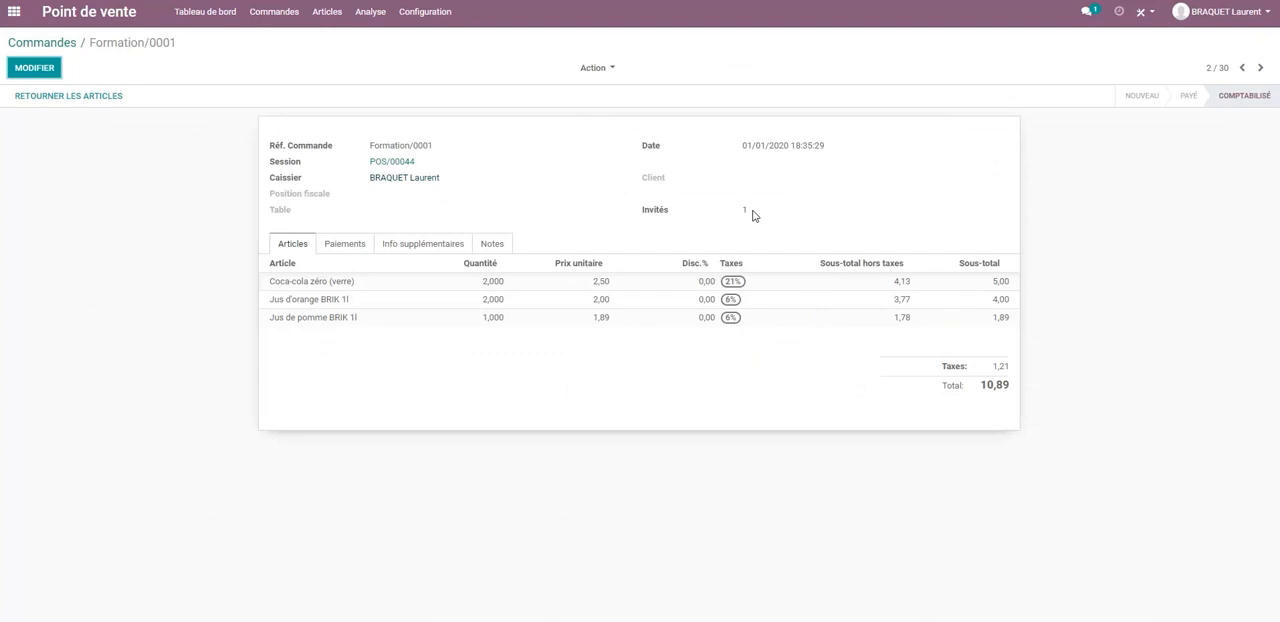
pyautogui.click(26, 43)
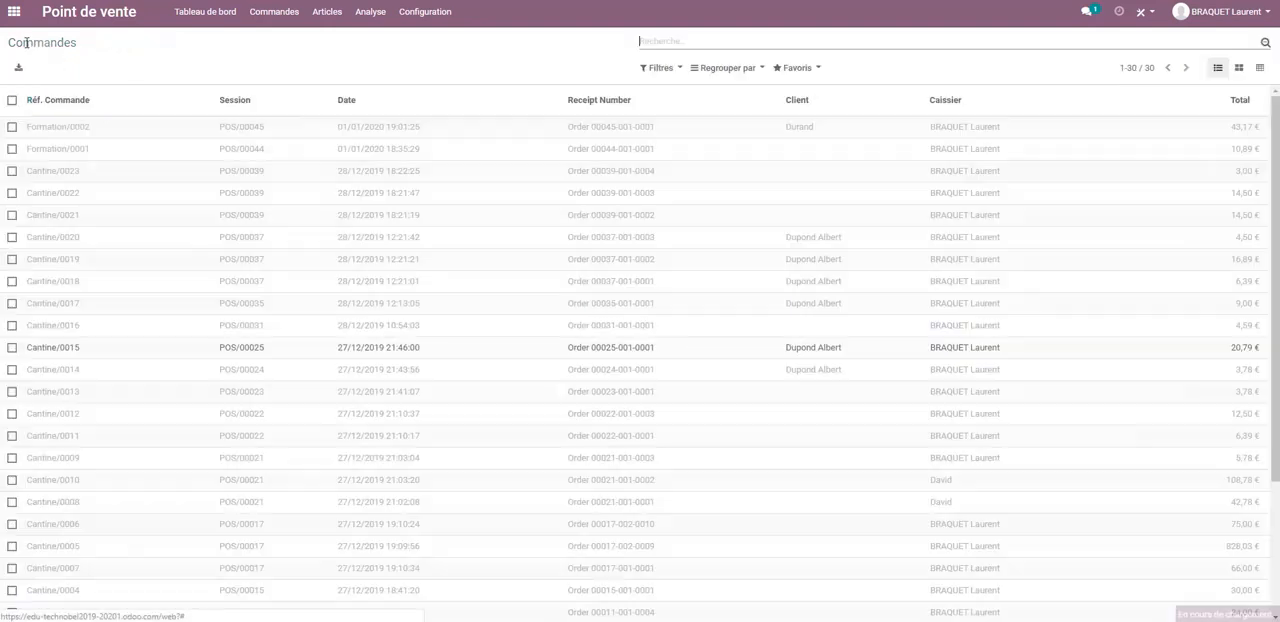
pyautogui.click(51, 129)
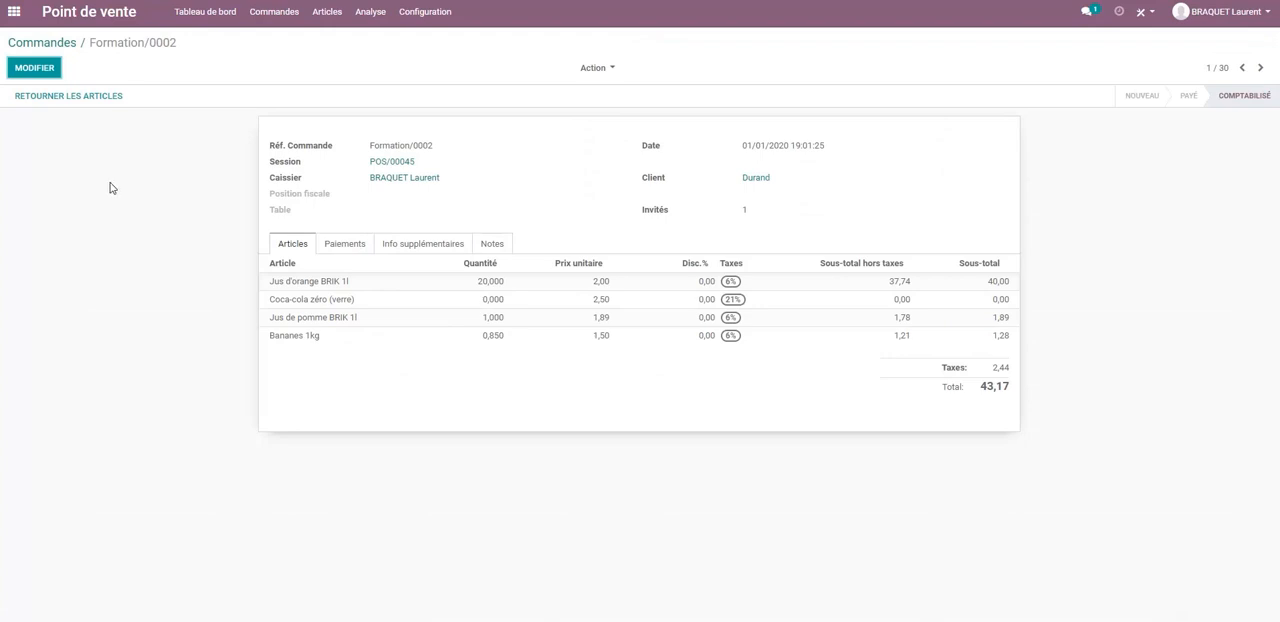
pyautogui.click(14, 11)
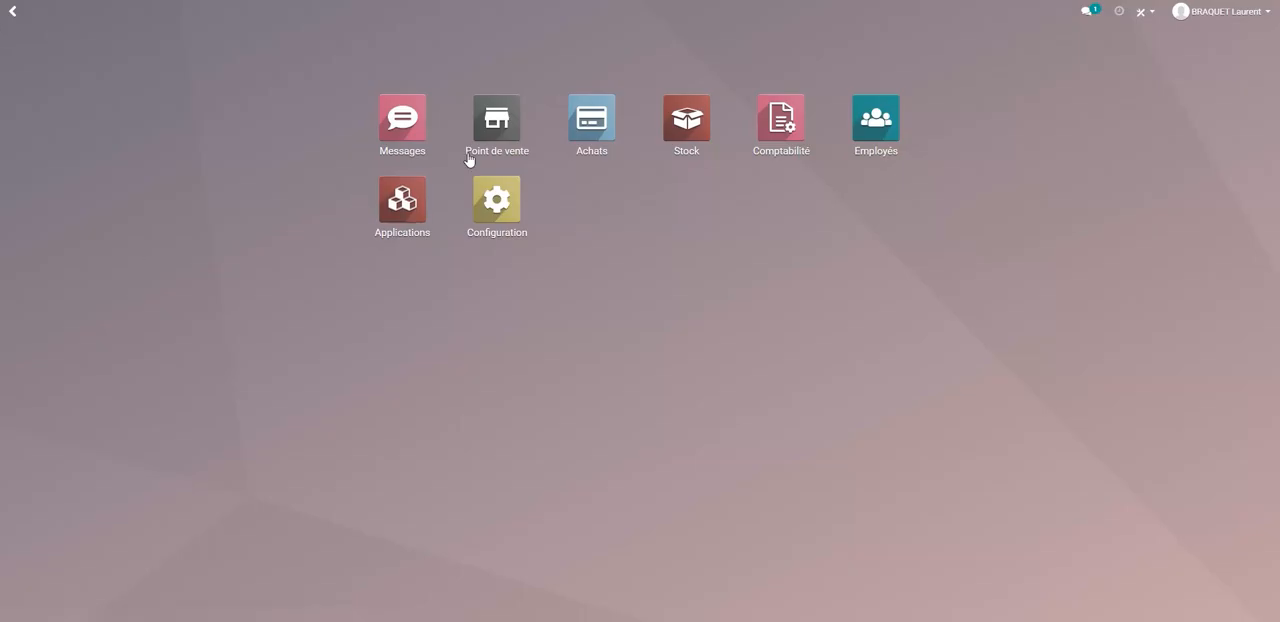